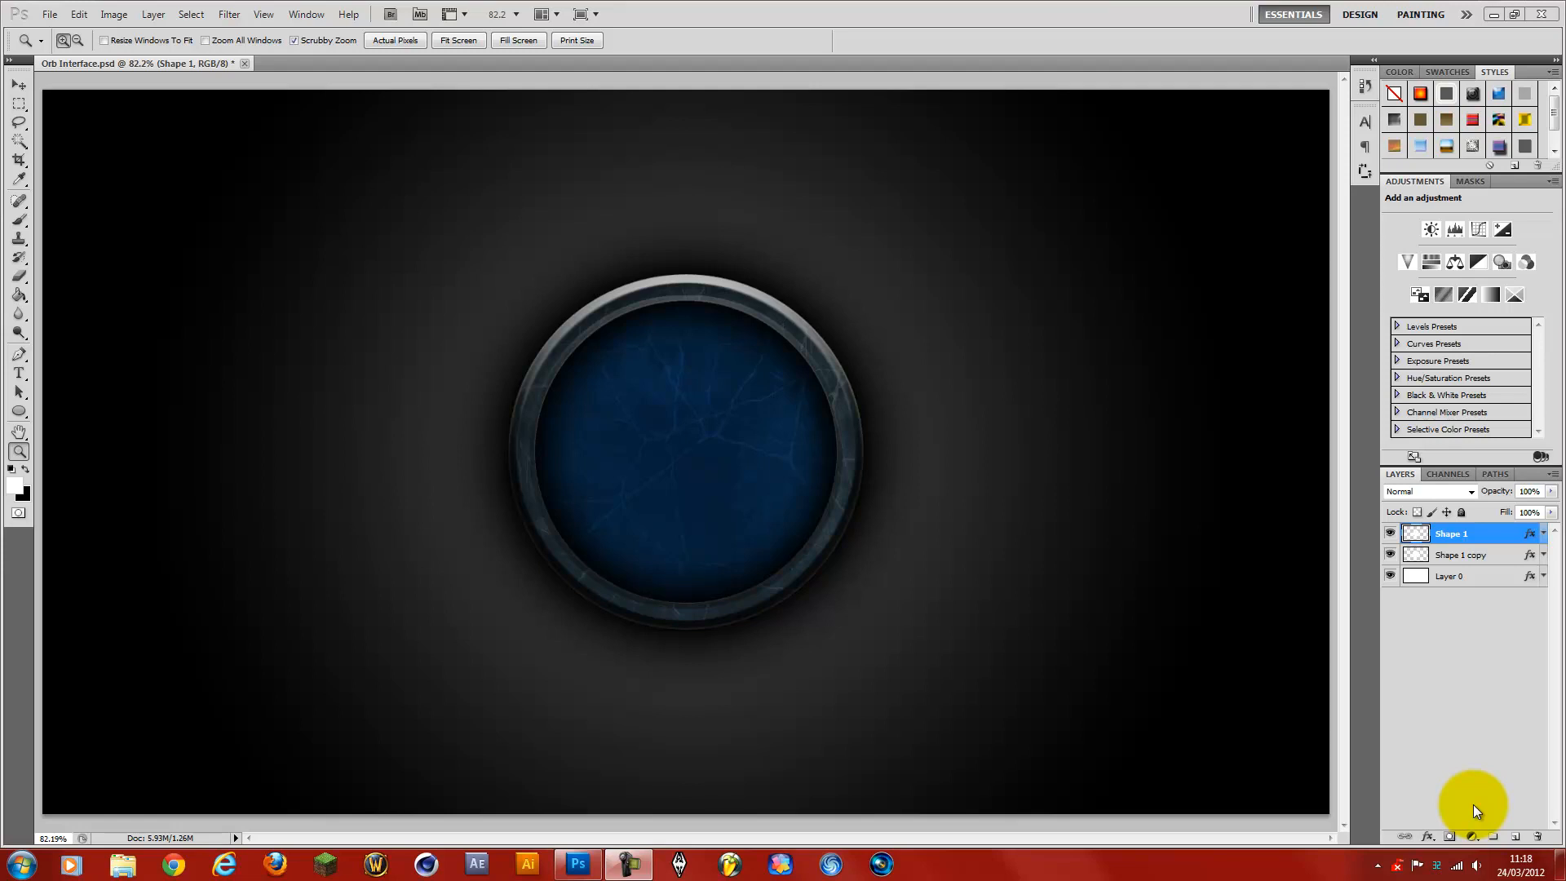
pyautogui.click(1486, 765)
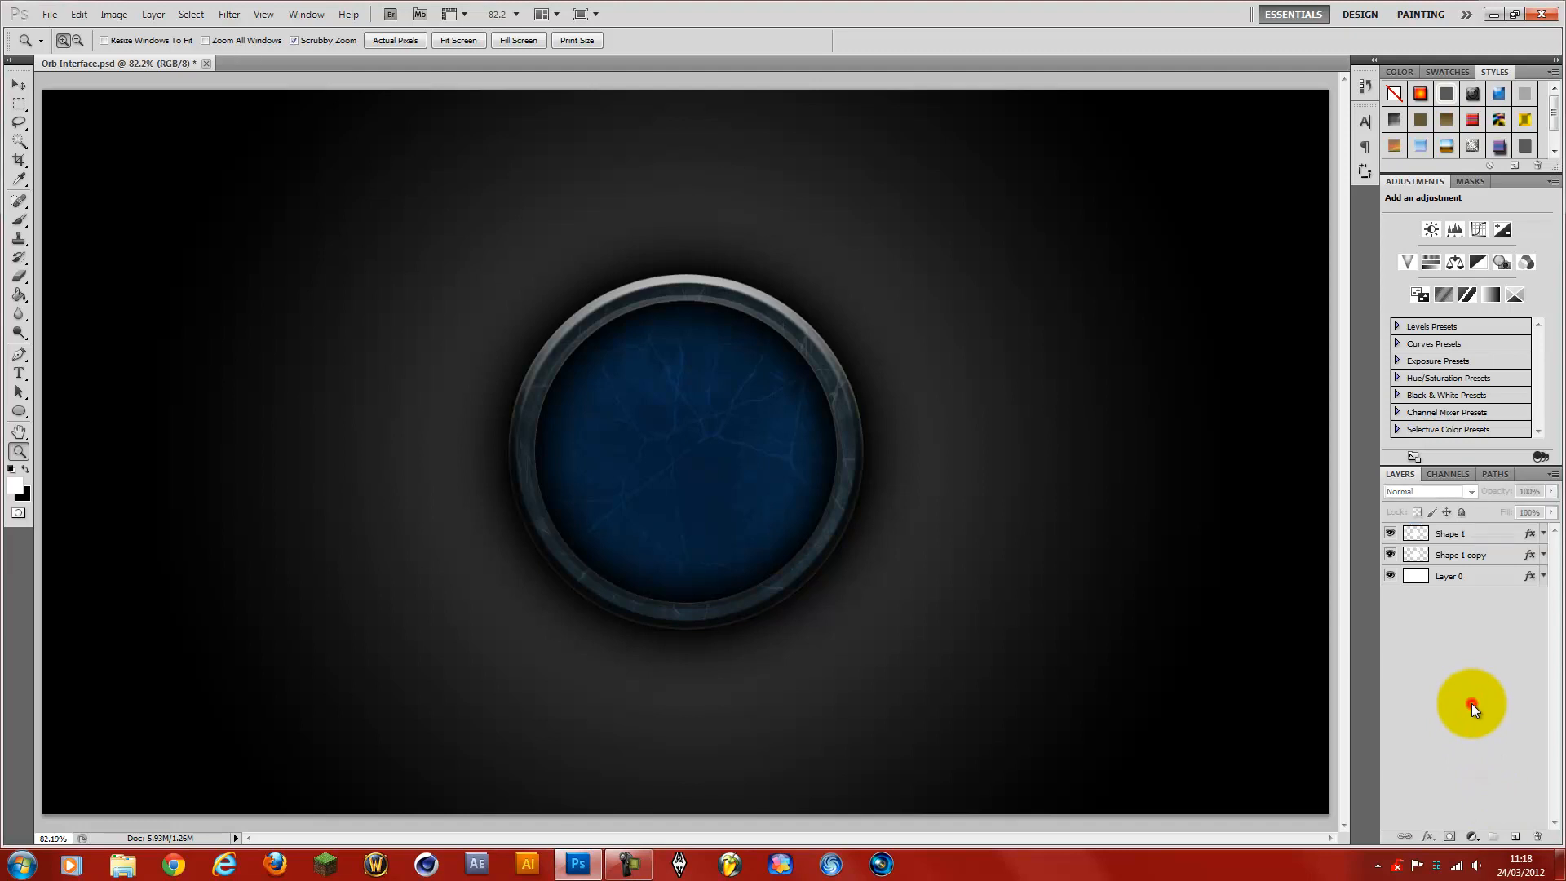
pyautogui.click(1478, 558)
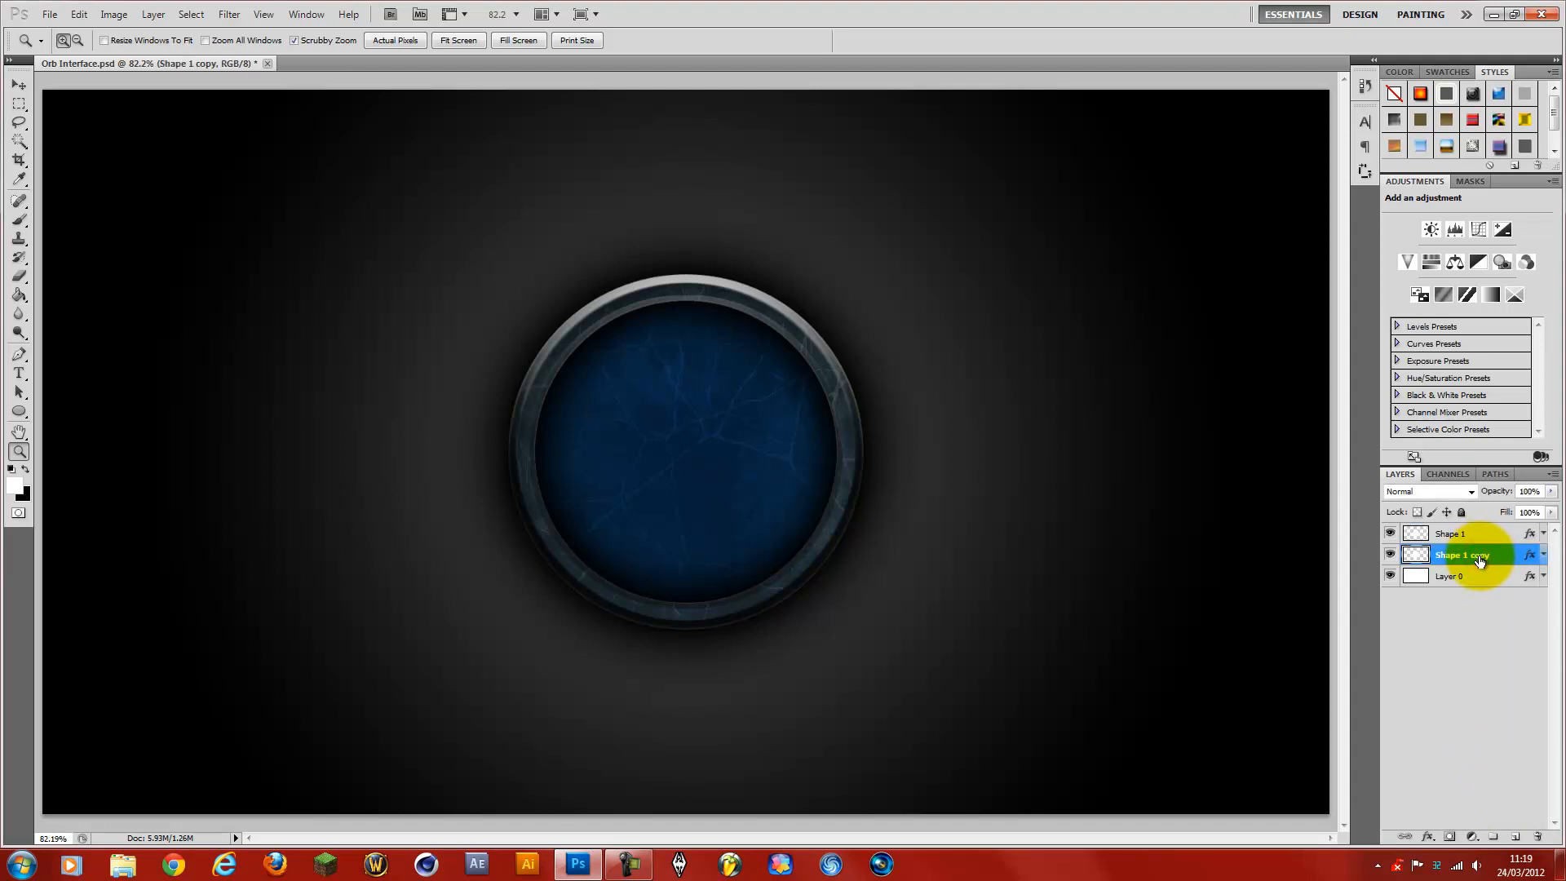
pyautogui.click(1515, 669)
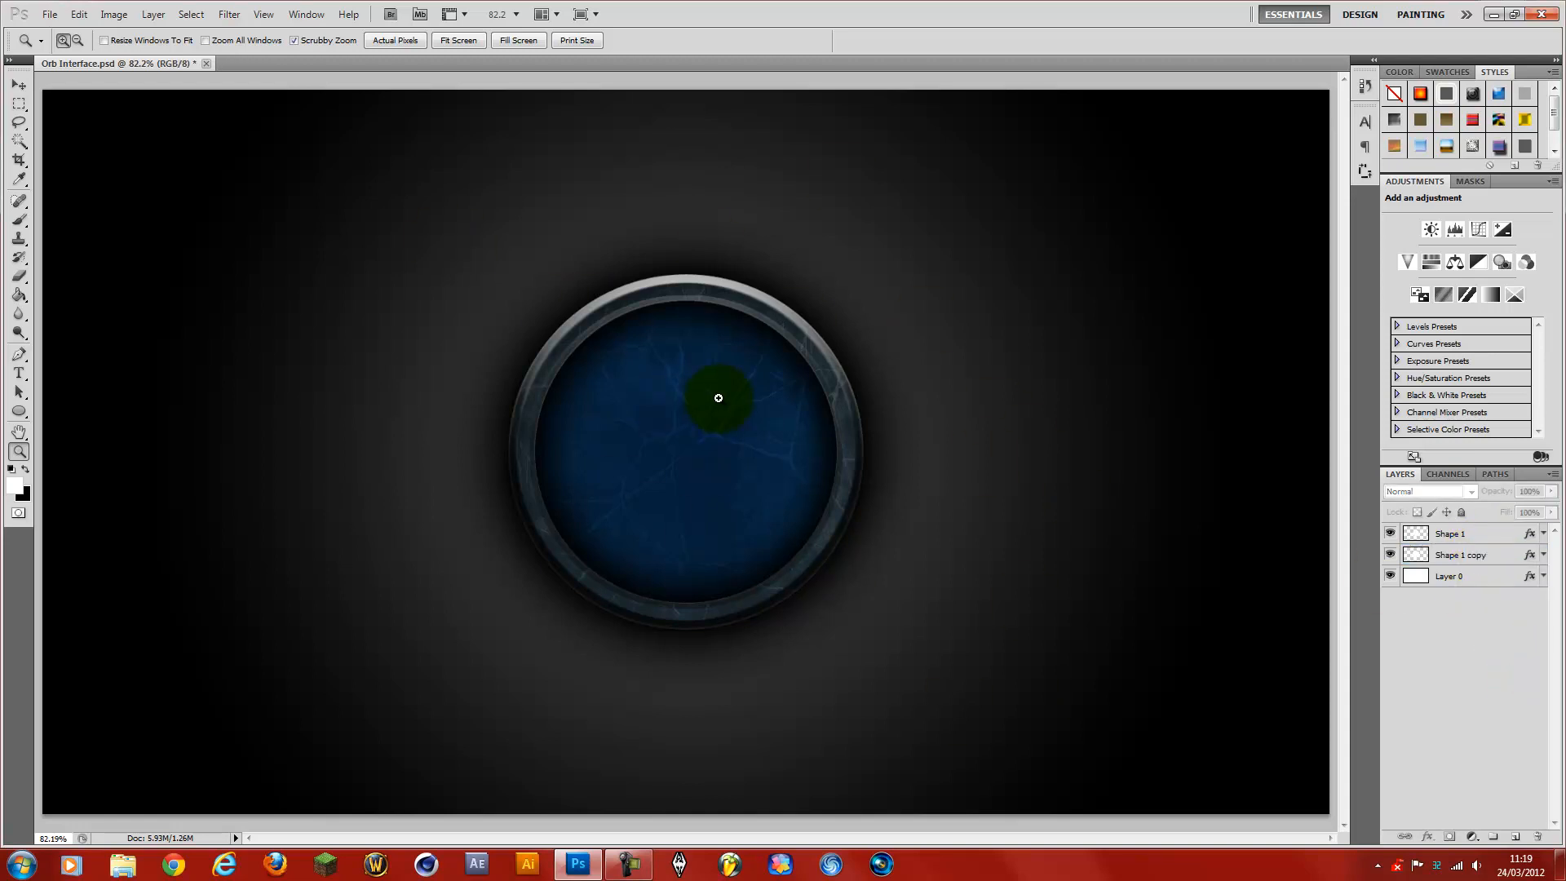
# - Create a new 1920 x 1080 pixel RGB document at 300 pixels/cm with a white background
pyautogui.click(54, 15)
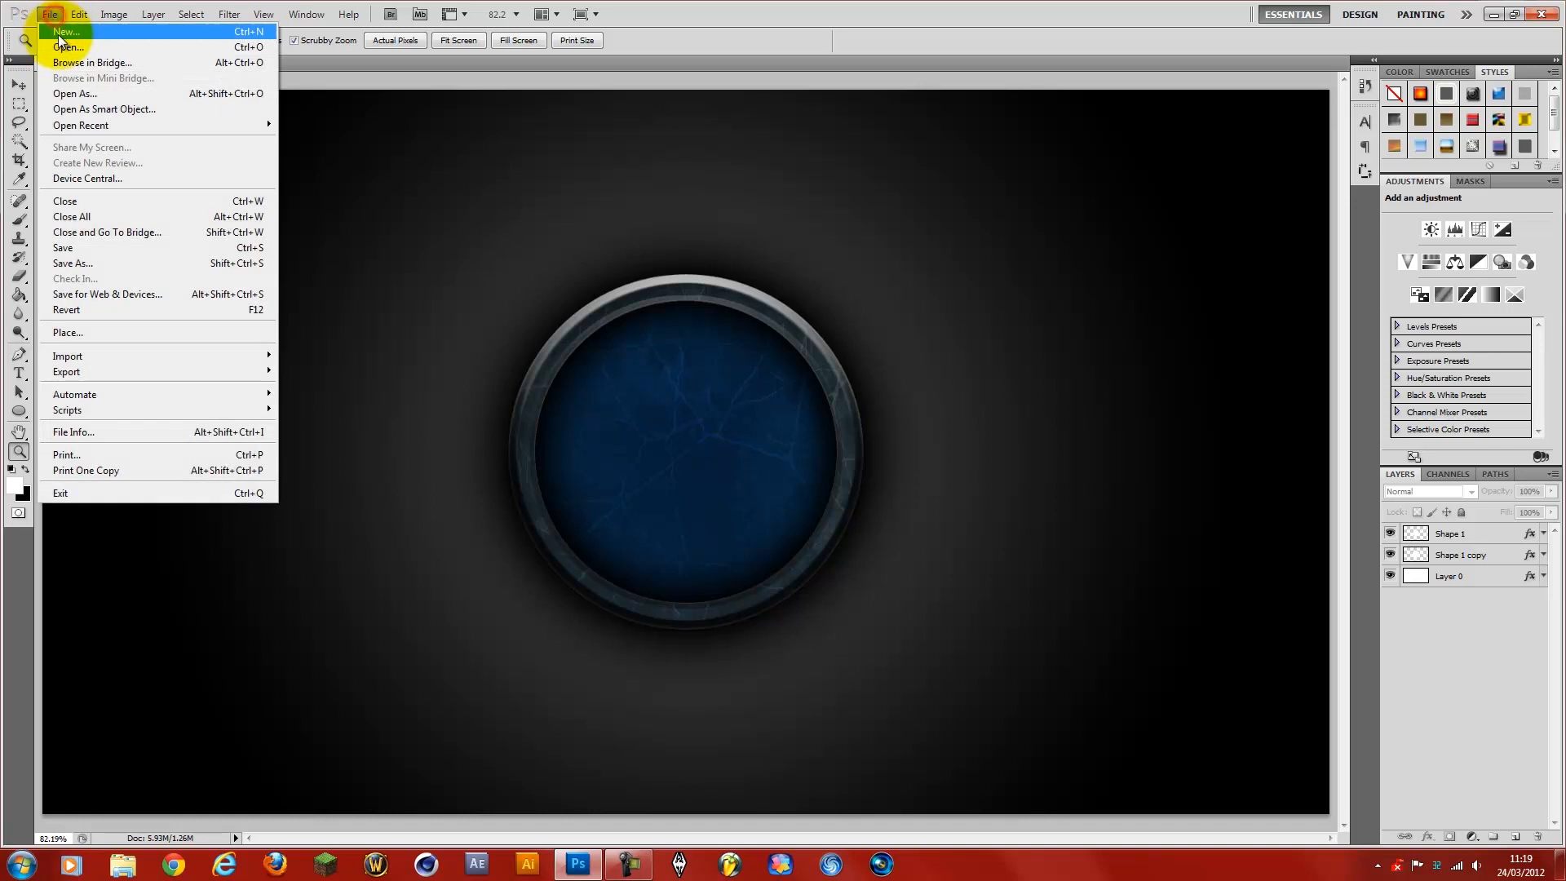
pyautogui.click(57, 34)
pyautogui.click(659, 426)
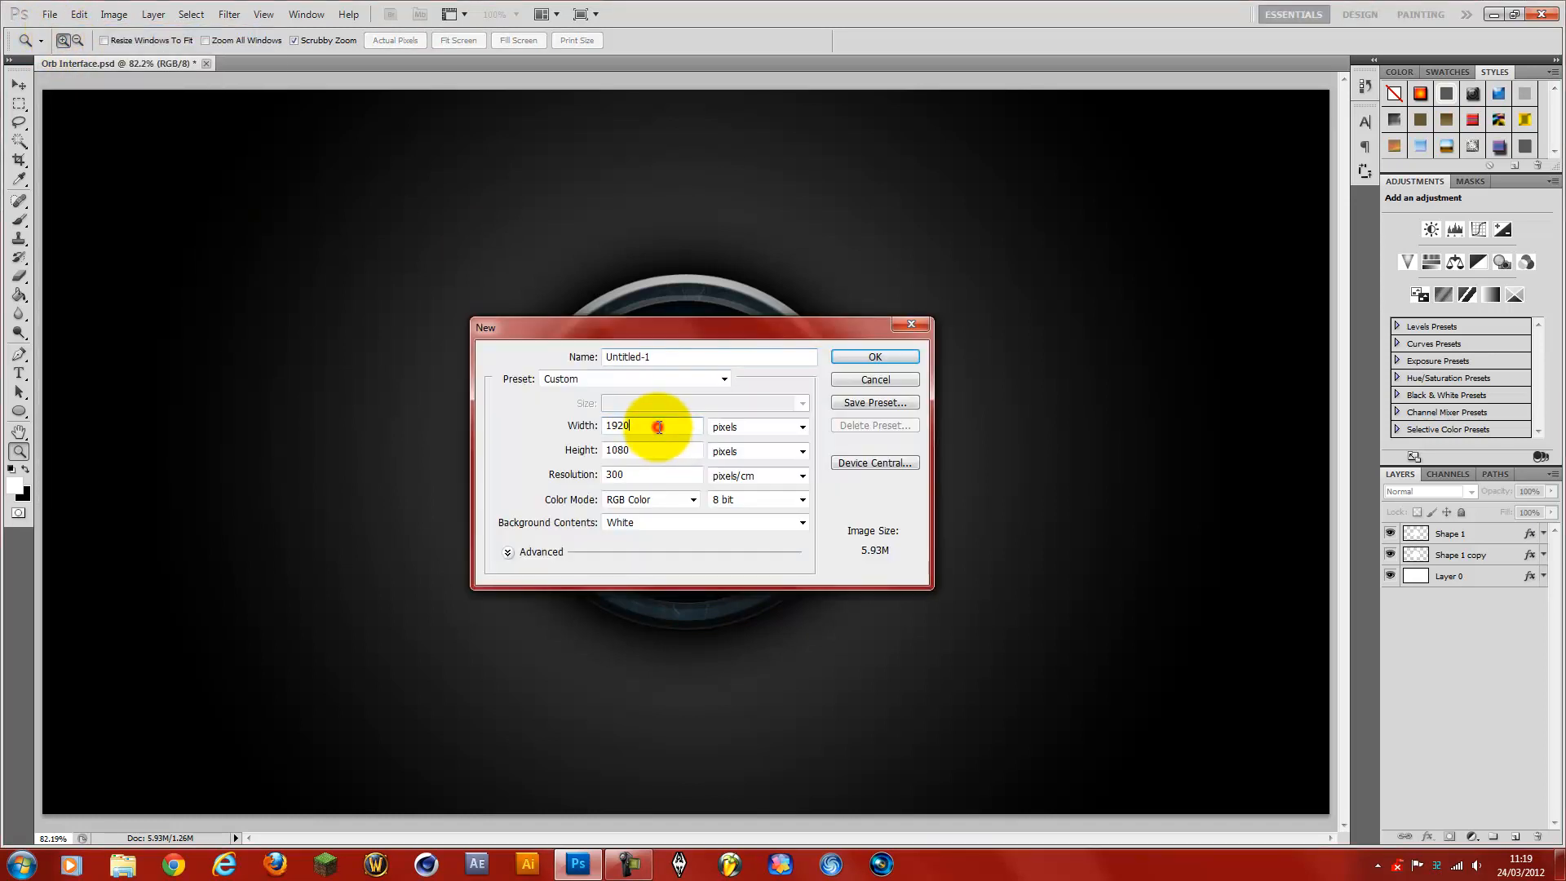
pyautogui.click(645, 476)
pyautogui.click(888, 355)
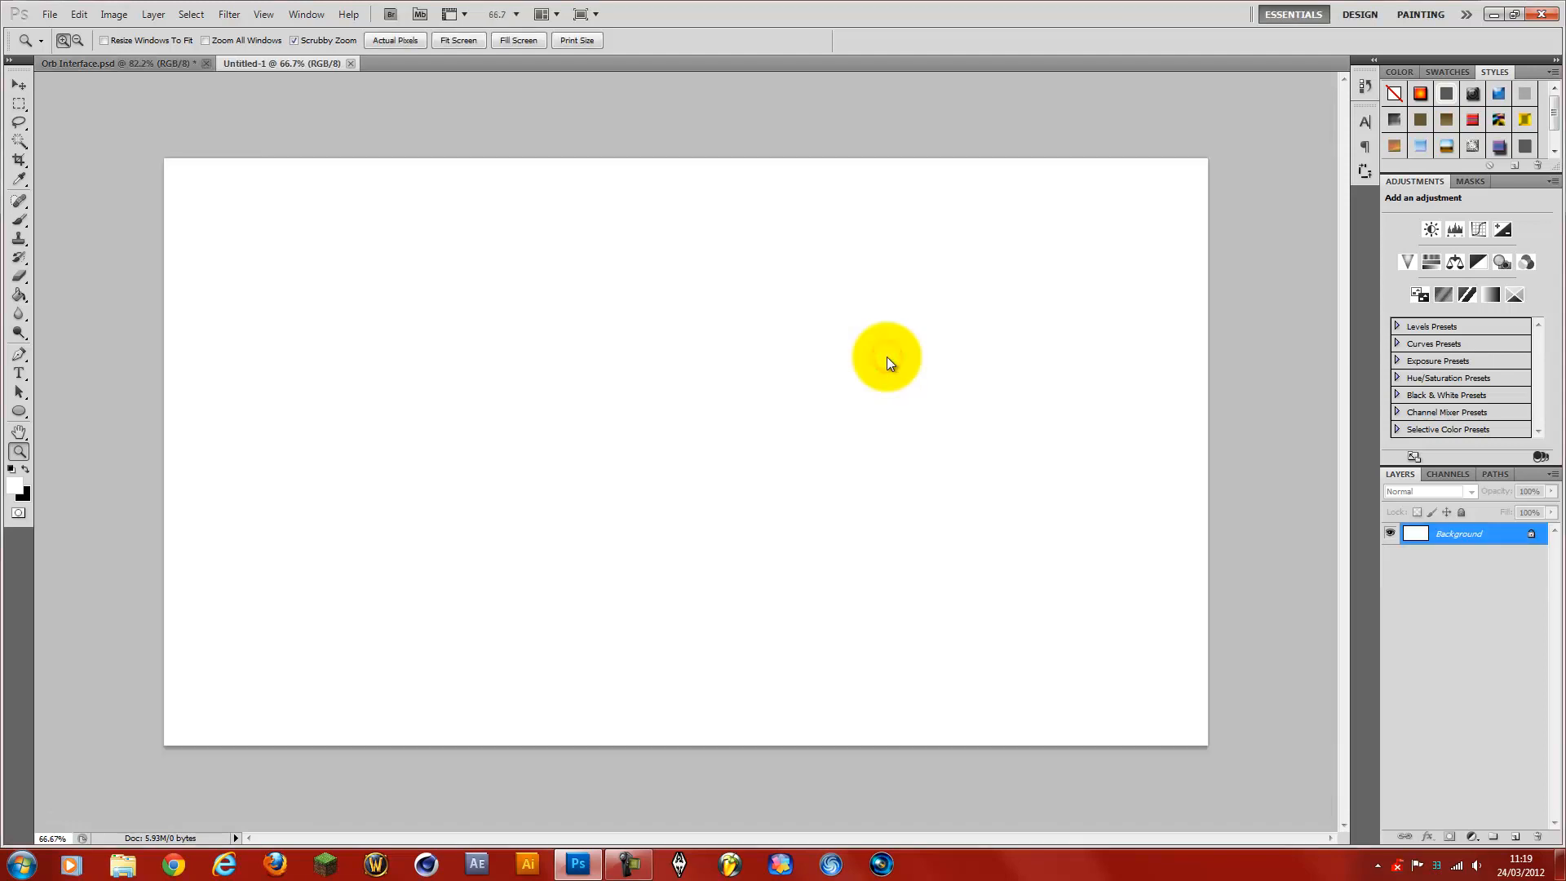
# - Convert the Background into Layer 0 and give it a reversed radial black-to-white gradient overlay at 150% scale
pyautogui.doubleClick(1487, 540)
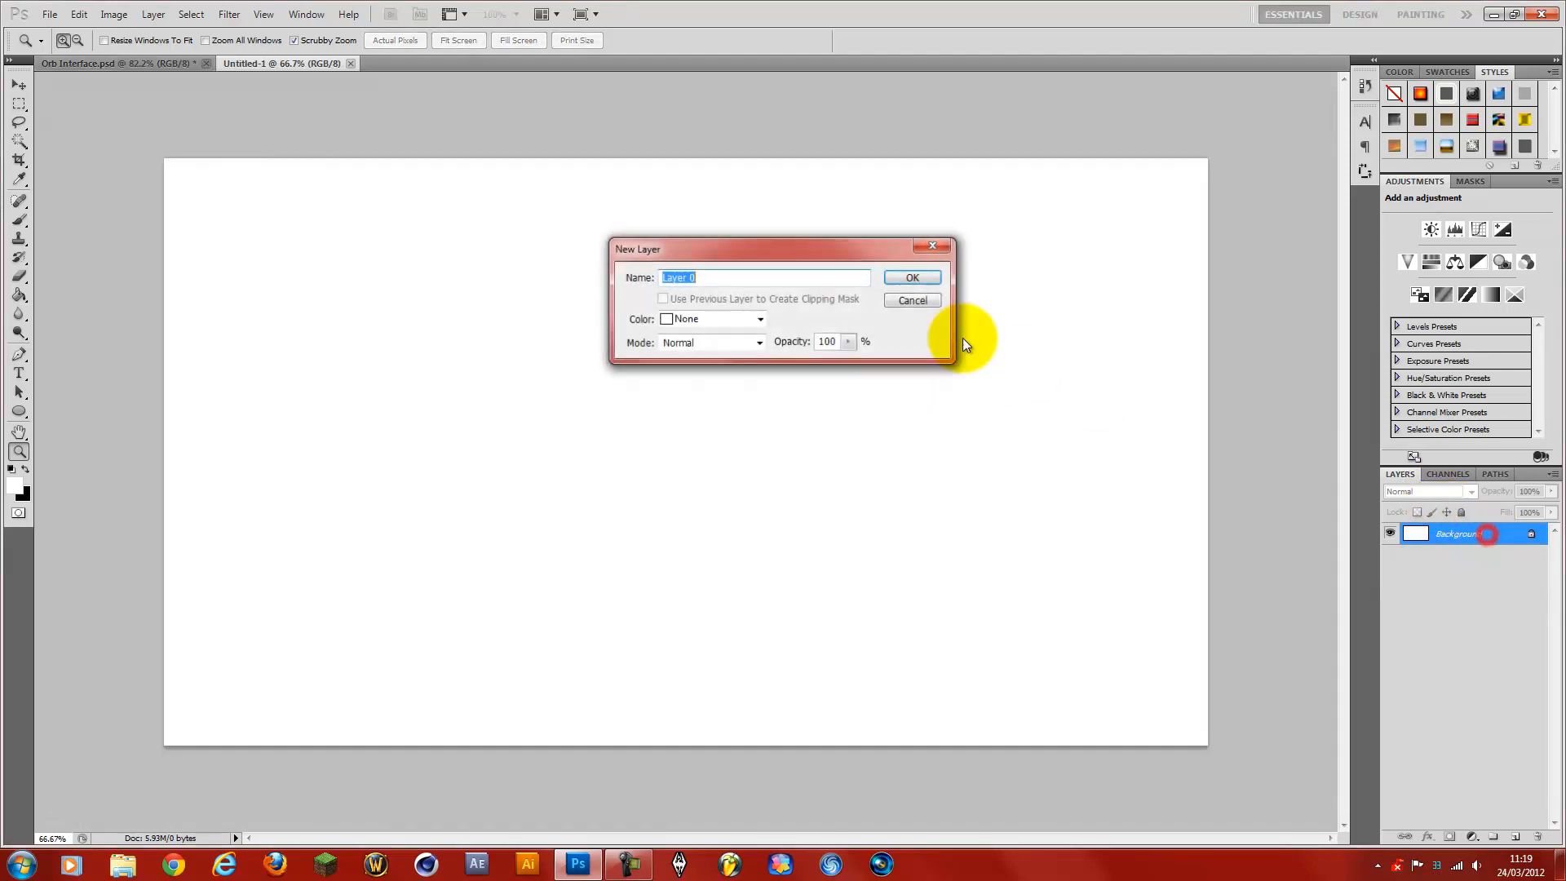
pyautogui.click(914, 275)
pyautogui.doubleClick(1483, 533)
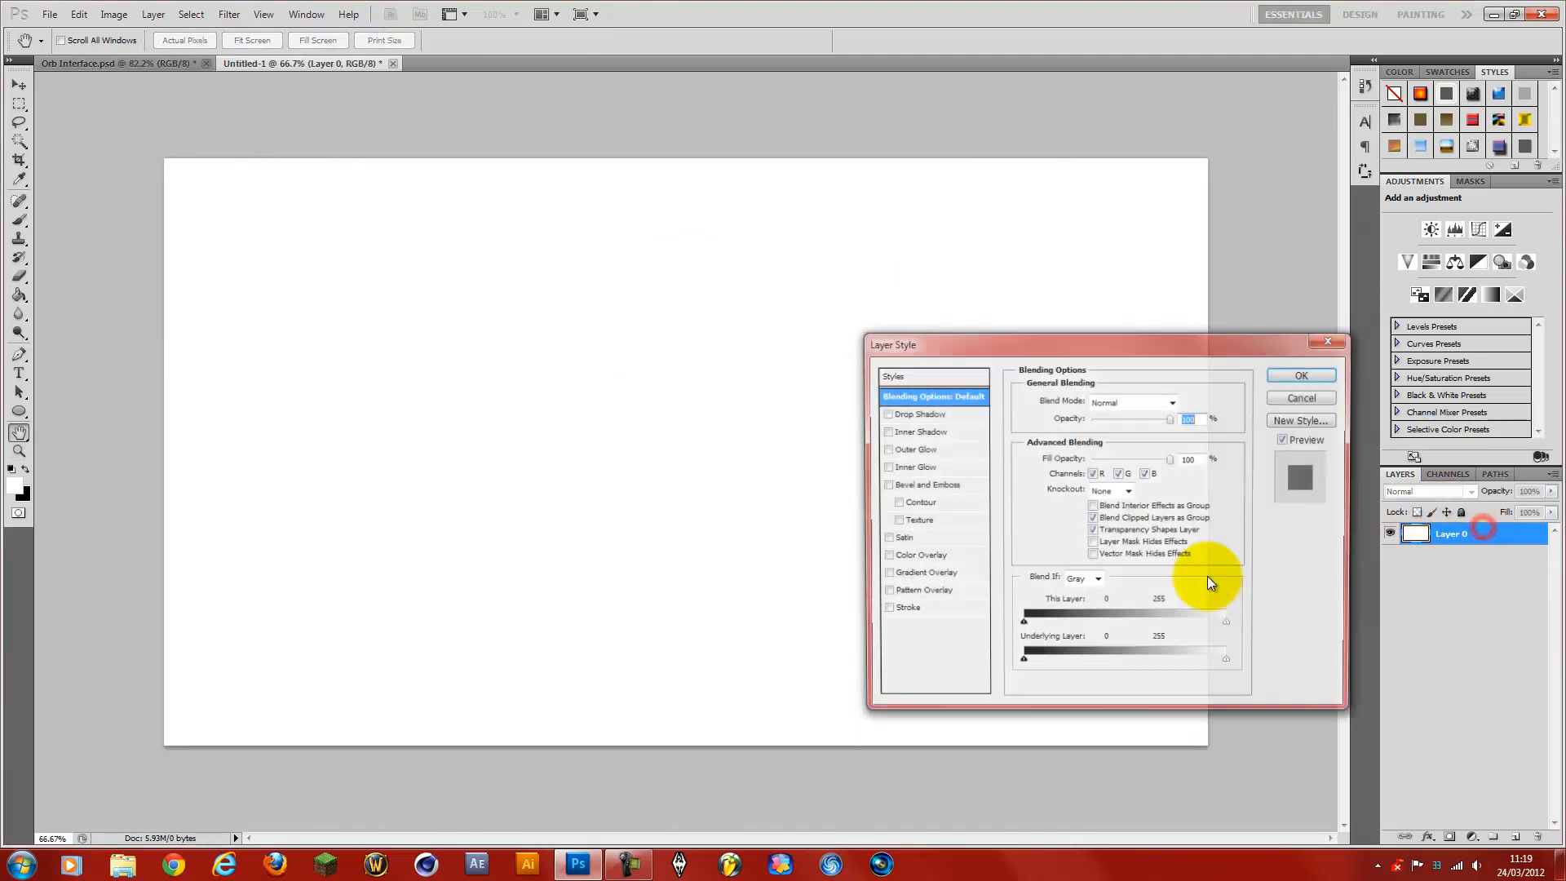
pyautogui.click(927, 574)
pyautogui.click(1101, 455)
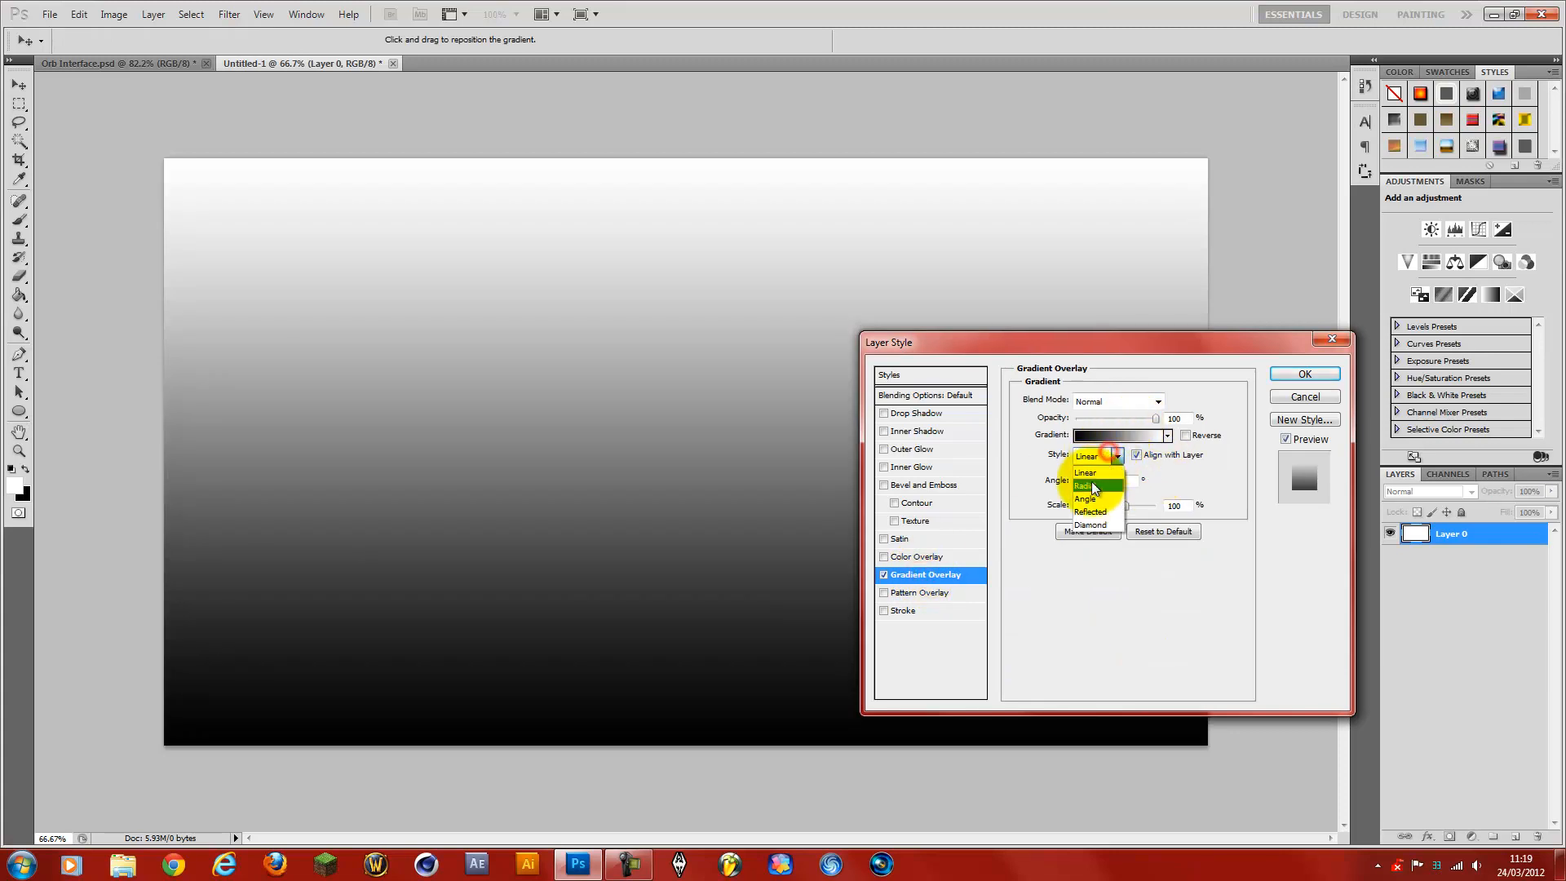
pyautogui.click(1093, 483)
pyautogui.moveTo(1121, 508); pyautogui.dragTo(1224, 481)
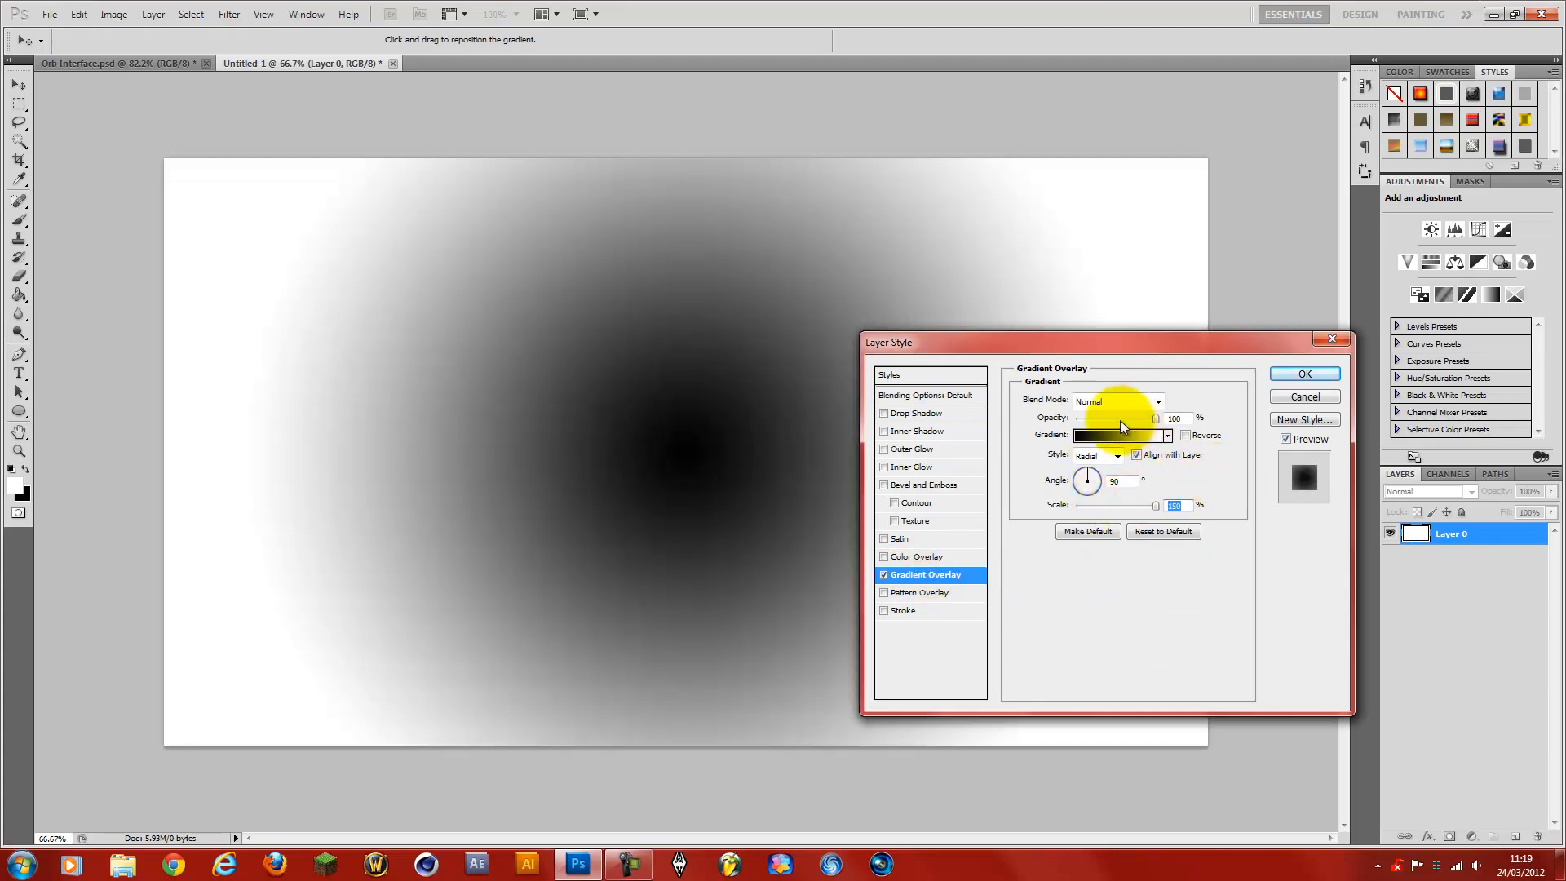
pyautogui.click(1117, 434)
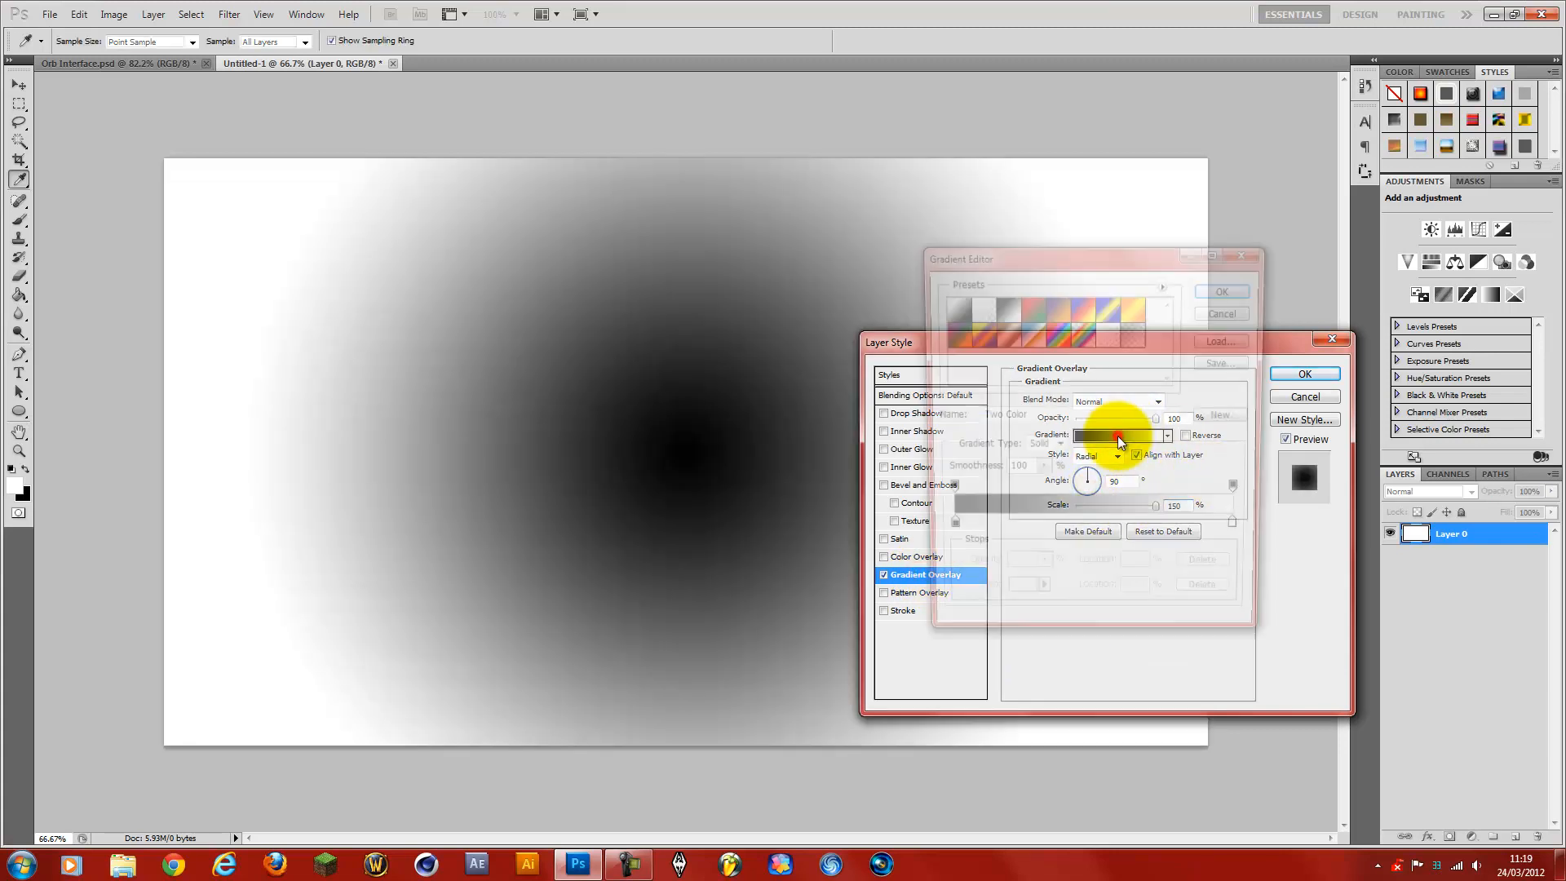
pyautogui.click(1226, 290)
pyautogui.click(1186, 437)
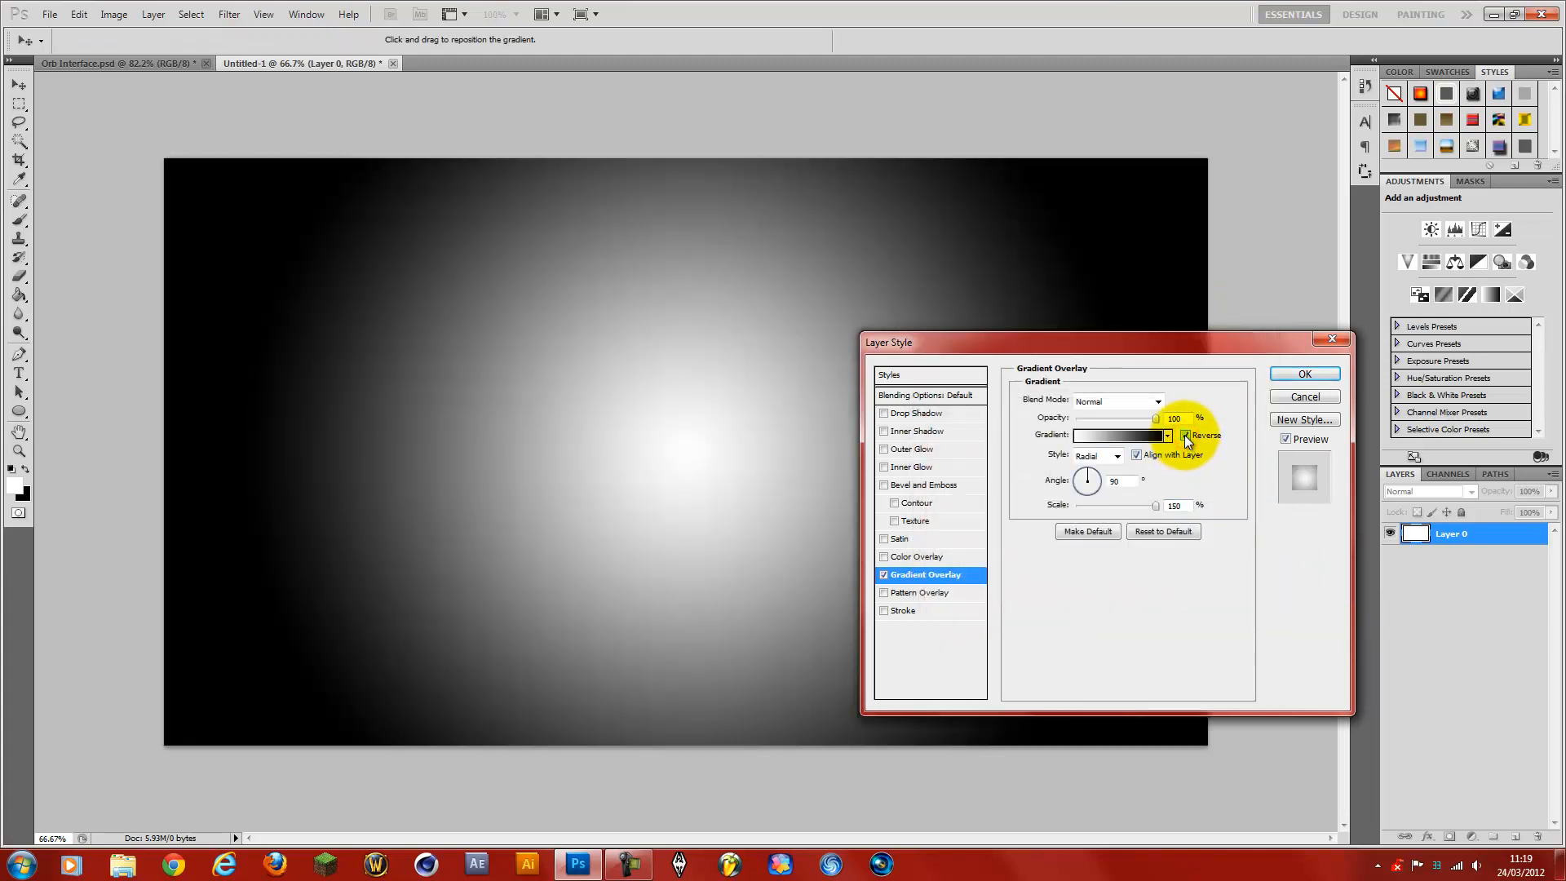
# - Change the white stop of Layer 0's gradient overlay to light grey, slightly reduce its scale, and apply the style
pyautogui.click(1122, 435)
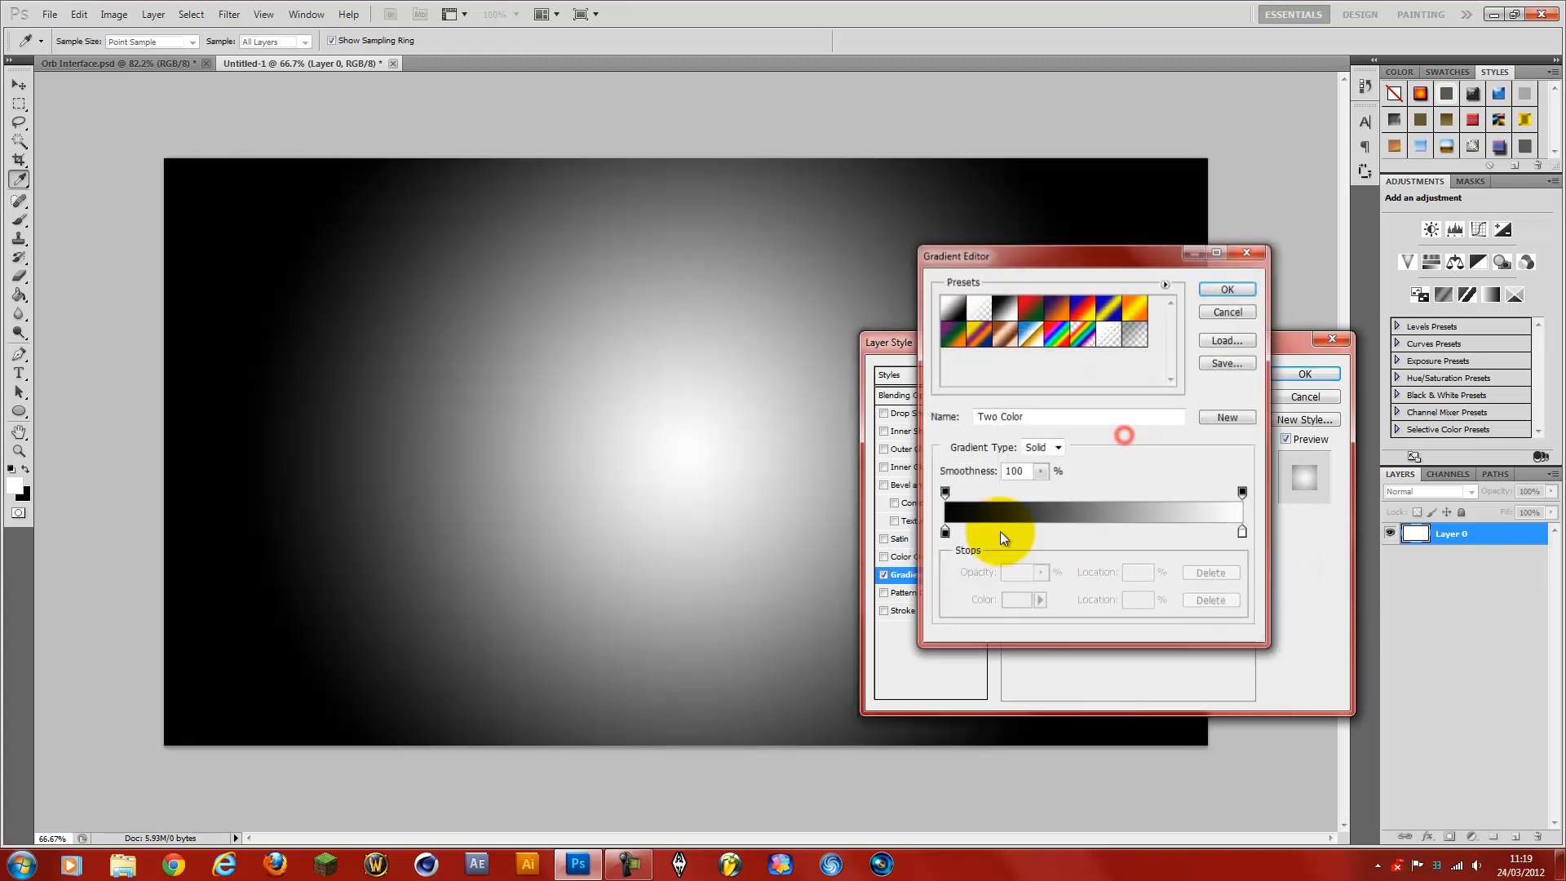
pyautogui.doubleClick(1243, 533)
pyautogui.click(1138, 500)
pyautogui.moveTo(1138, 500); pyautogui.dragTo(1041, 503)
pyautogui.click(1447, 450)
pyautogui.click(1228, 289)
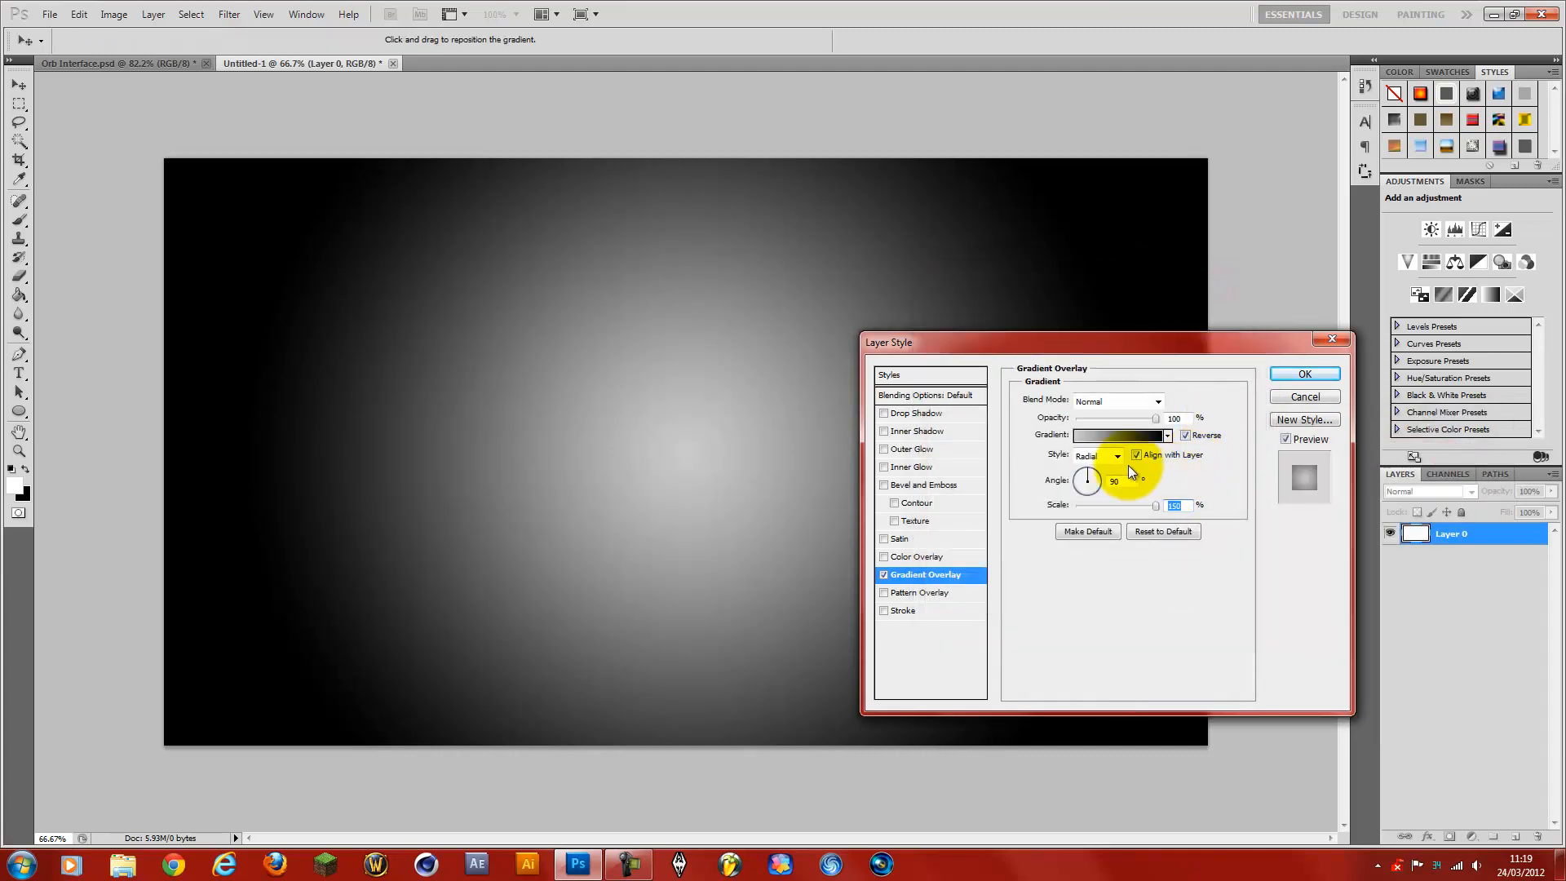
pyautogui.moveTo(1151, 505)
pyautogui.mouseDown()
pyautogui.moveTo(1102, 510)
pyautogui.moveTo(1152, 509)
pyautogui.mouseUp()
pyautogui.click(1314, 372)
pyautogui.press('z')
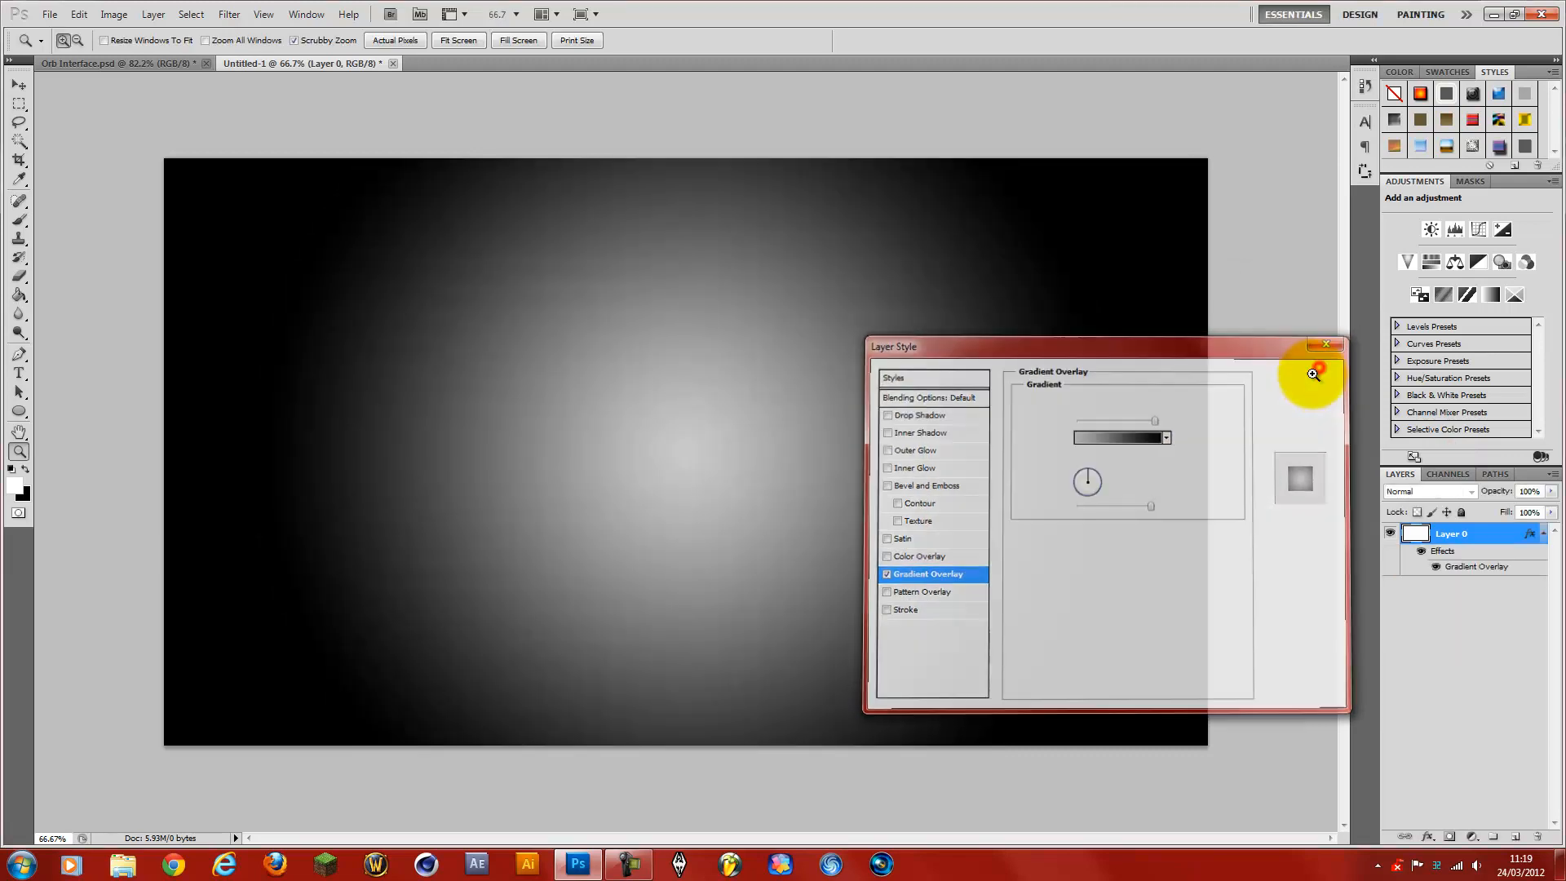
# - Show the rulers and place a horizontal and a vertical guide crossing near the middle of the canvas
pyautogui.hotkey('ctrl', 'r')
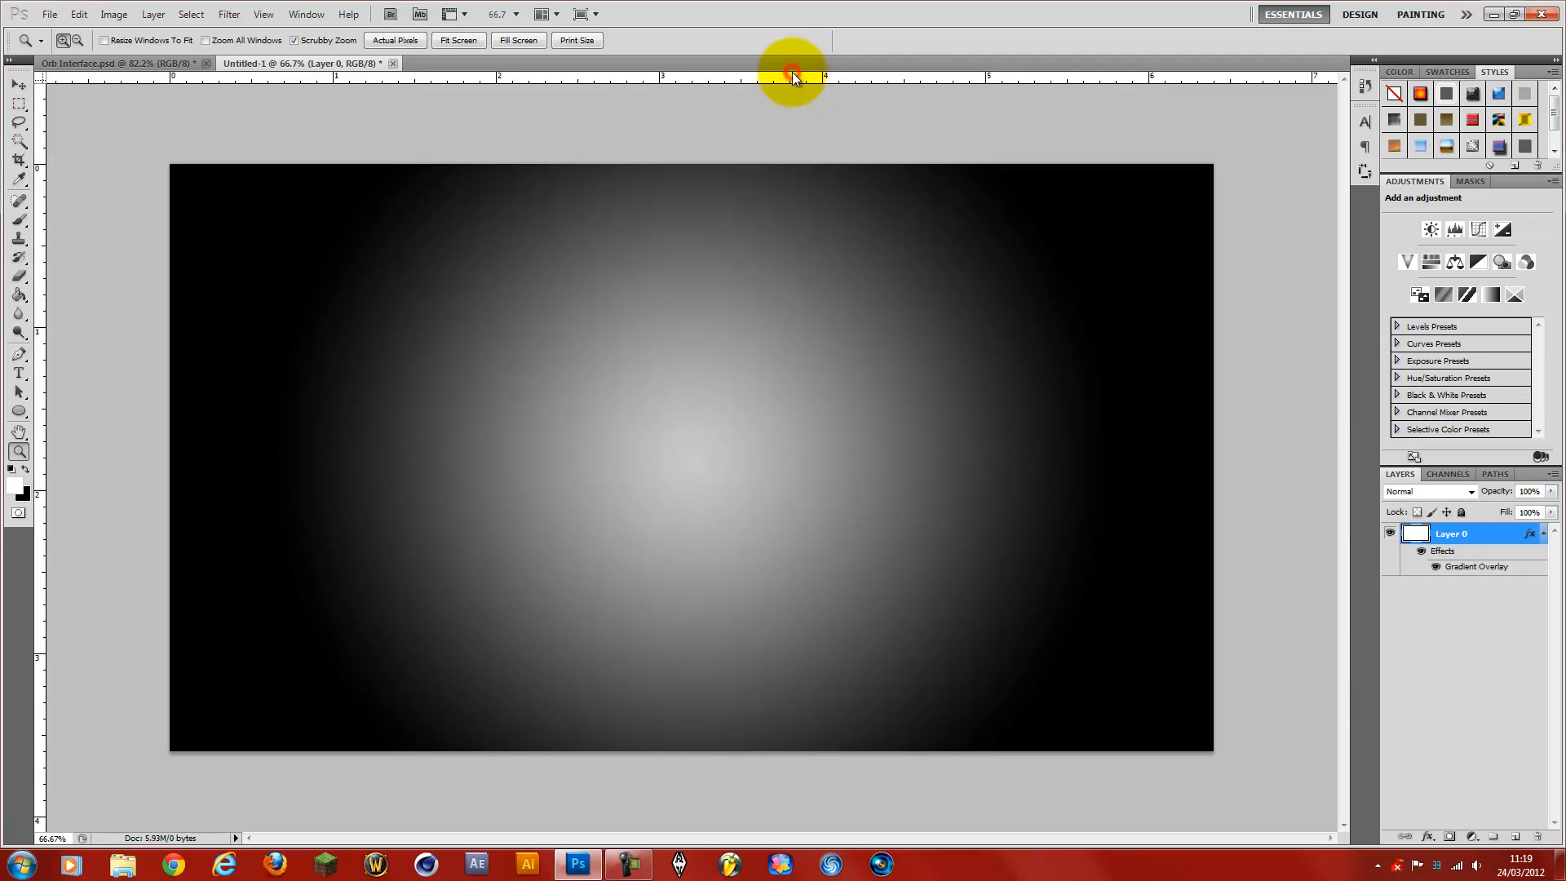
pyautogui.moveTo(792, 75); pyautogui.dragTo(770, 469)
pyautogui.moveTo(39, 298); pyautogui.dragTo(693, 339)
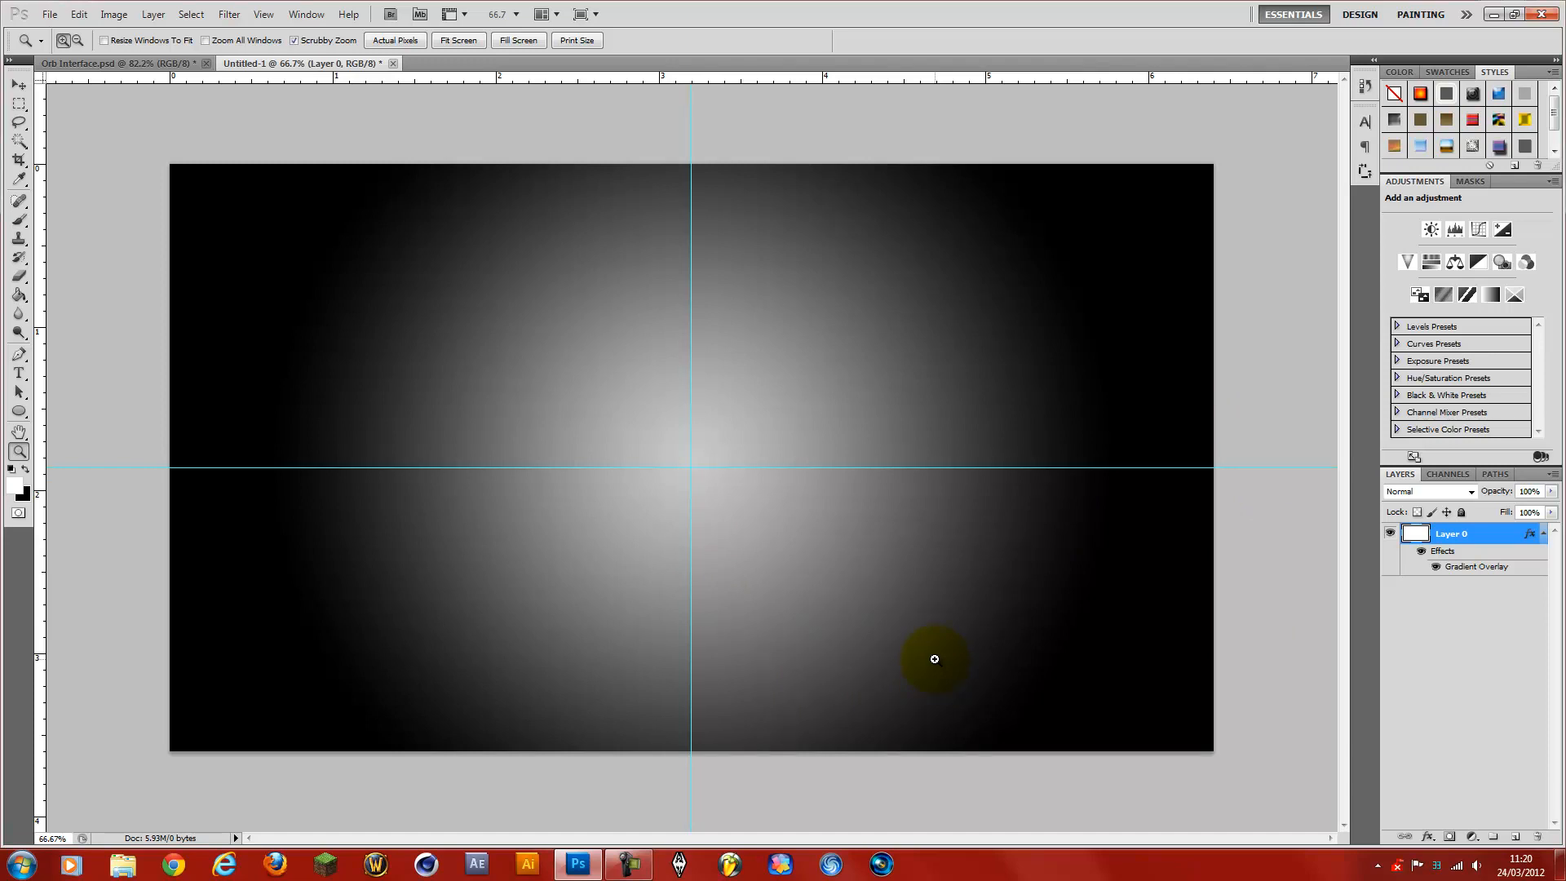
# - Try a second horizontal guide closer to the gradient's centre, and undo the guide placements
pyautogui.moveTo(220, 80); pyautogui.dragTo(231, 455)
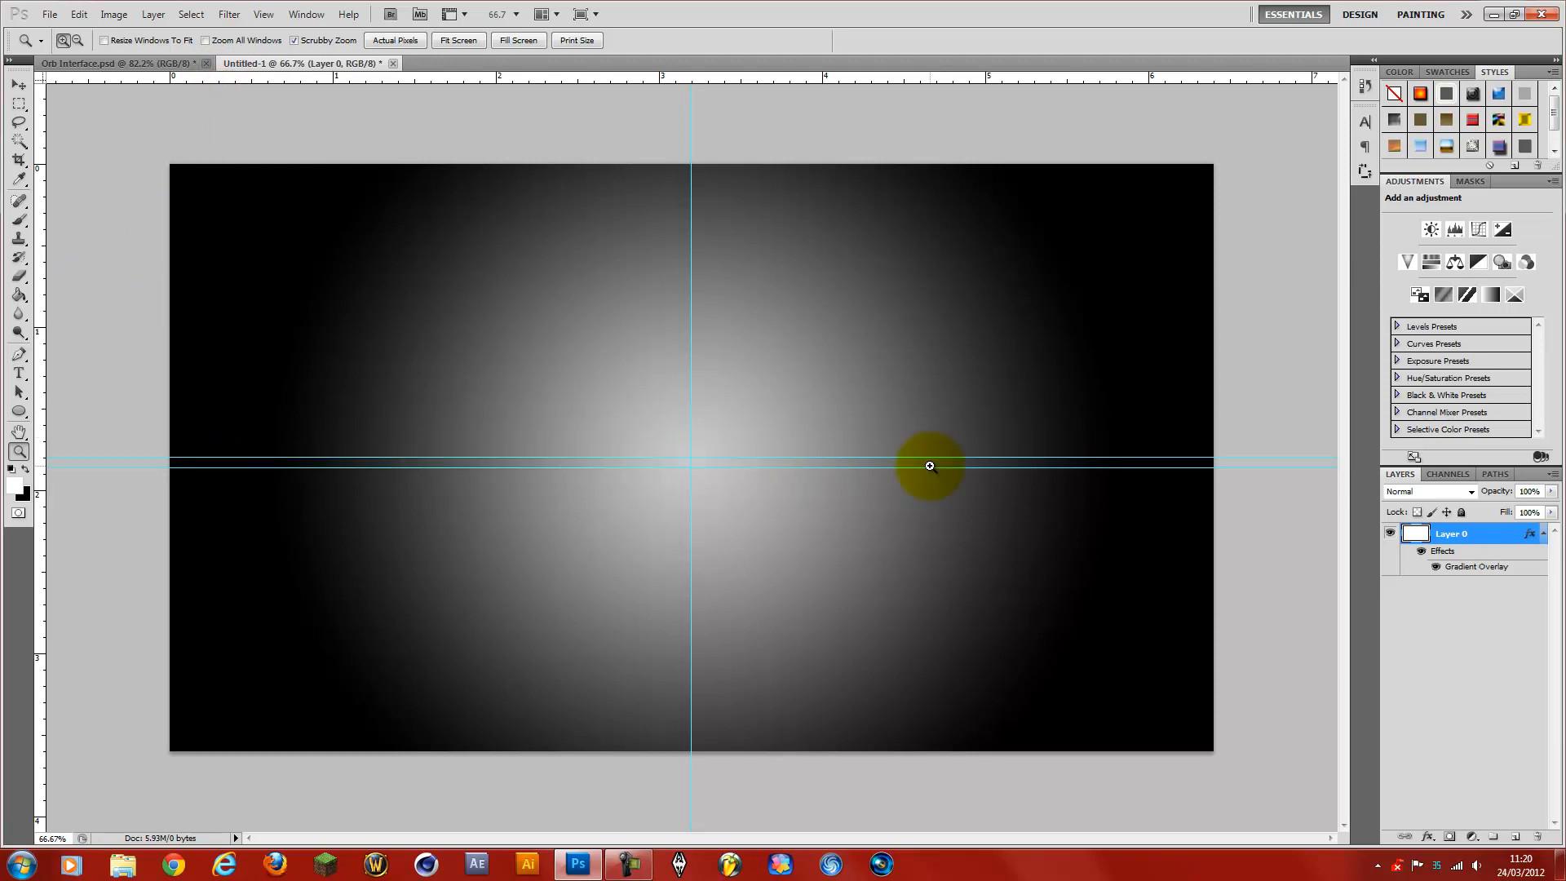
pyautogui.hotkey('ctrl', 'alt', 'z')
pyautogui.hotkey('ctrl', 'alt', 'z')
pyautogui.hotkey('ctrl', 'alt', 'z')
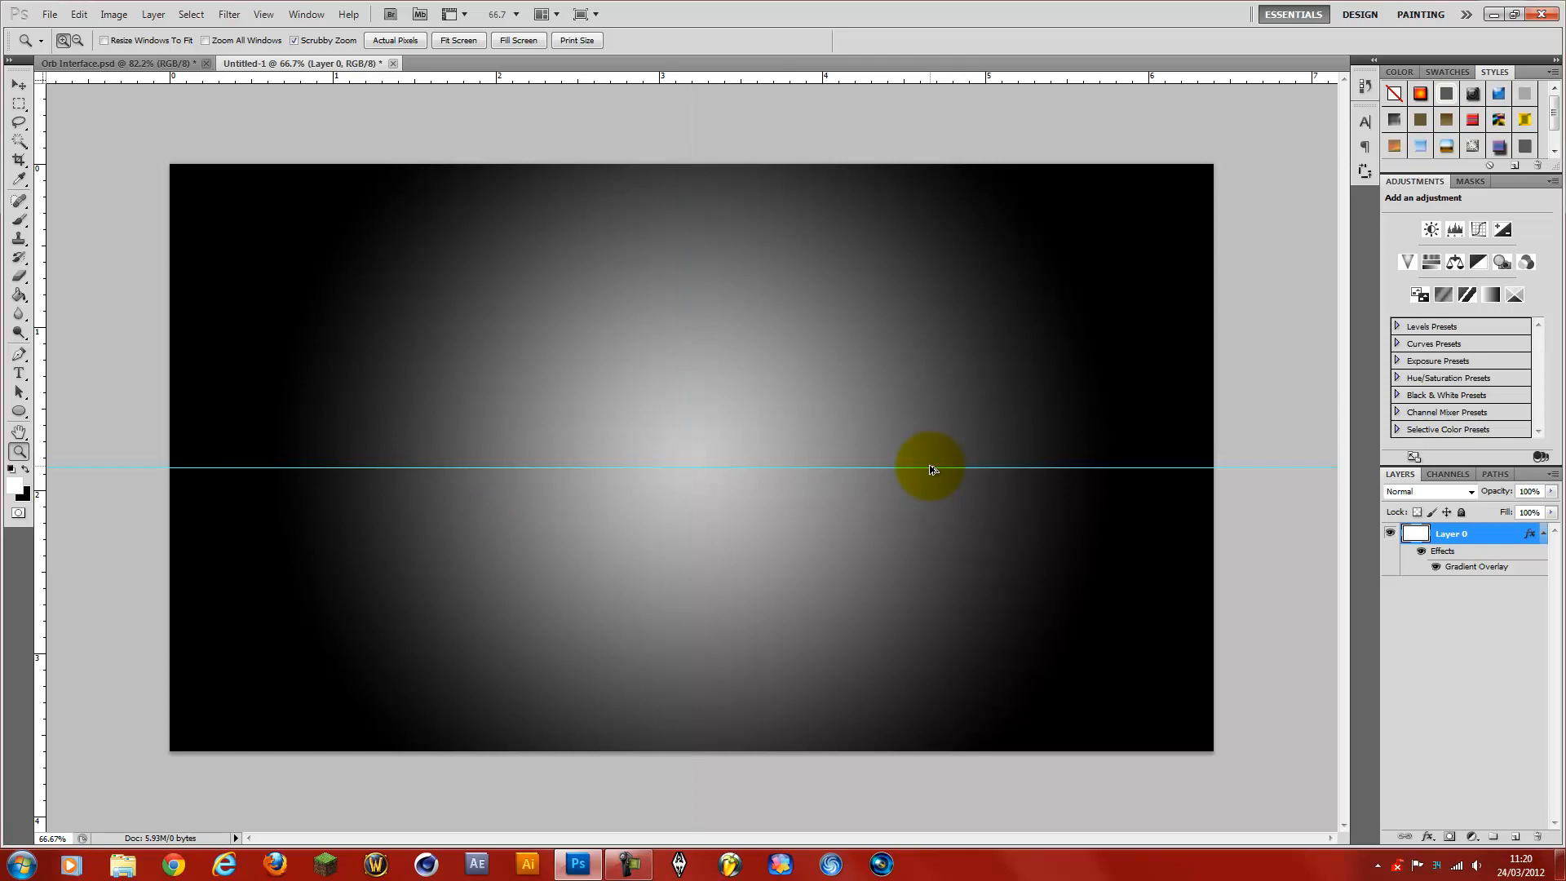
# - Place a horizontal and a vertical guide crossing exactly at the centre of the canvas
pyautogui.moveTo(617, 77); pyautogui.dragTo(654, 459)
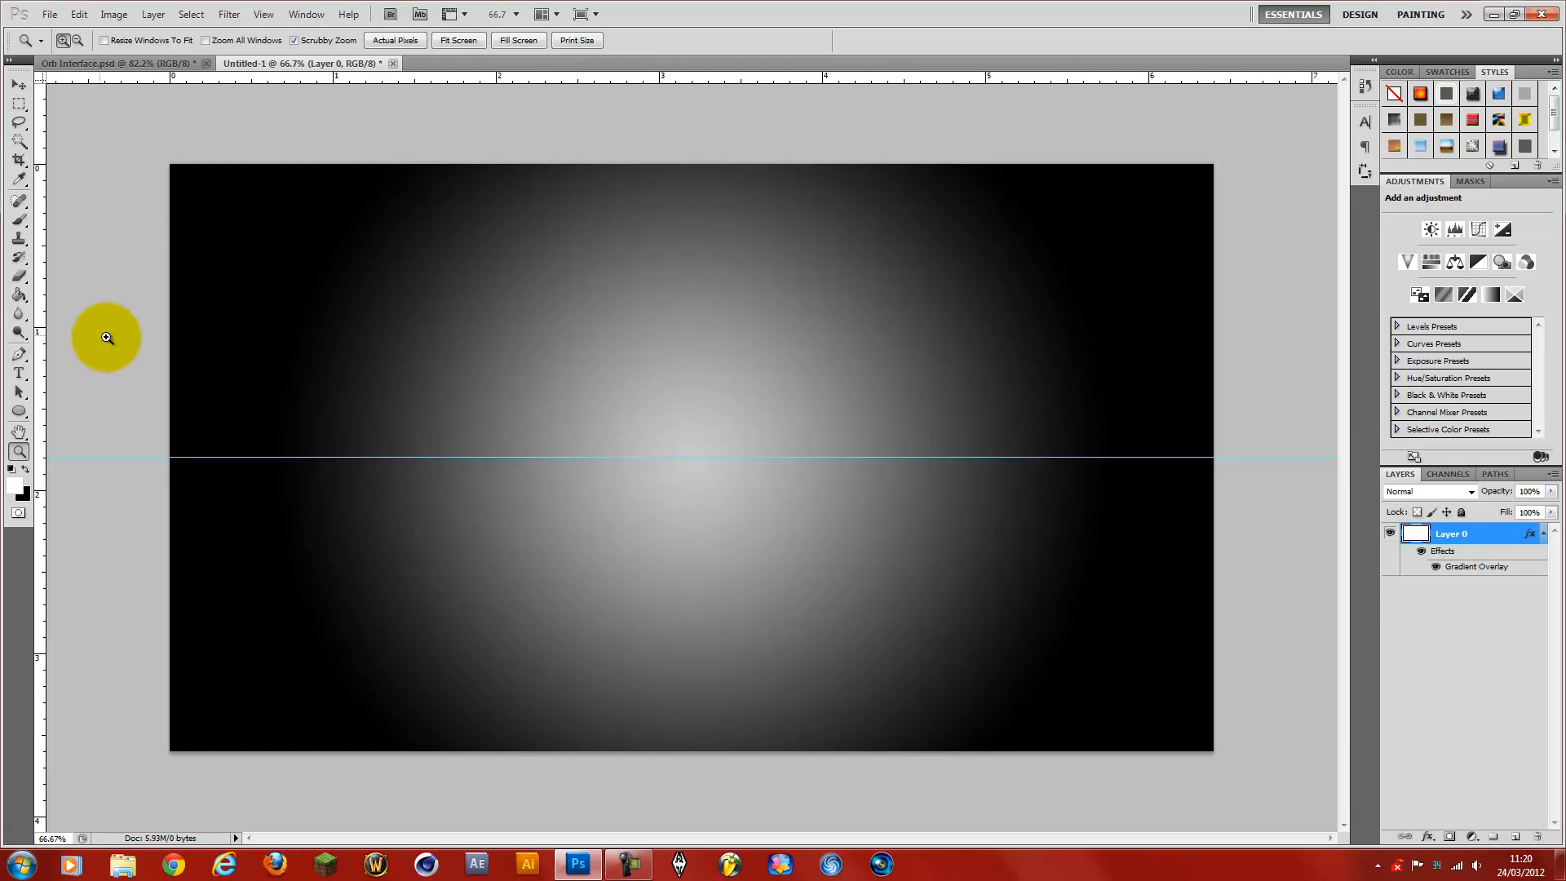
pyautogui.moveTo(39, 311); pyautogui.dragTo(691, 374)
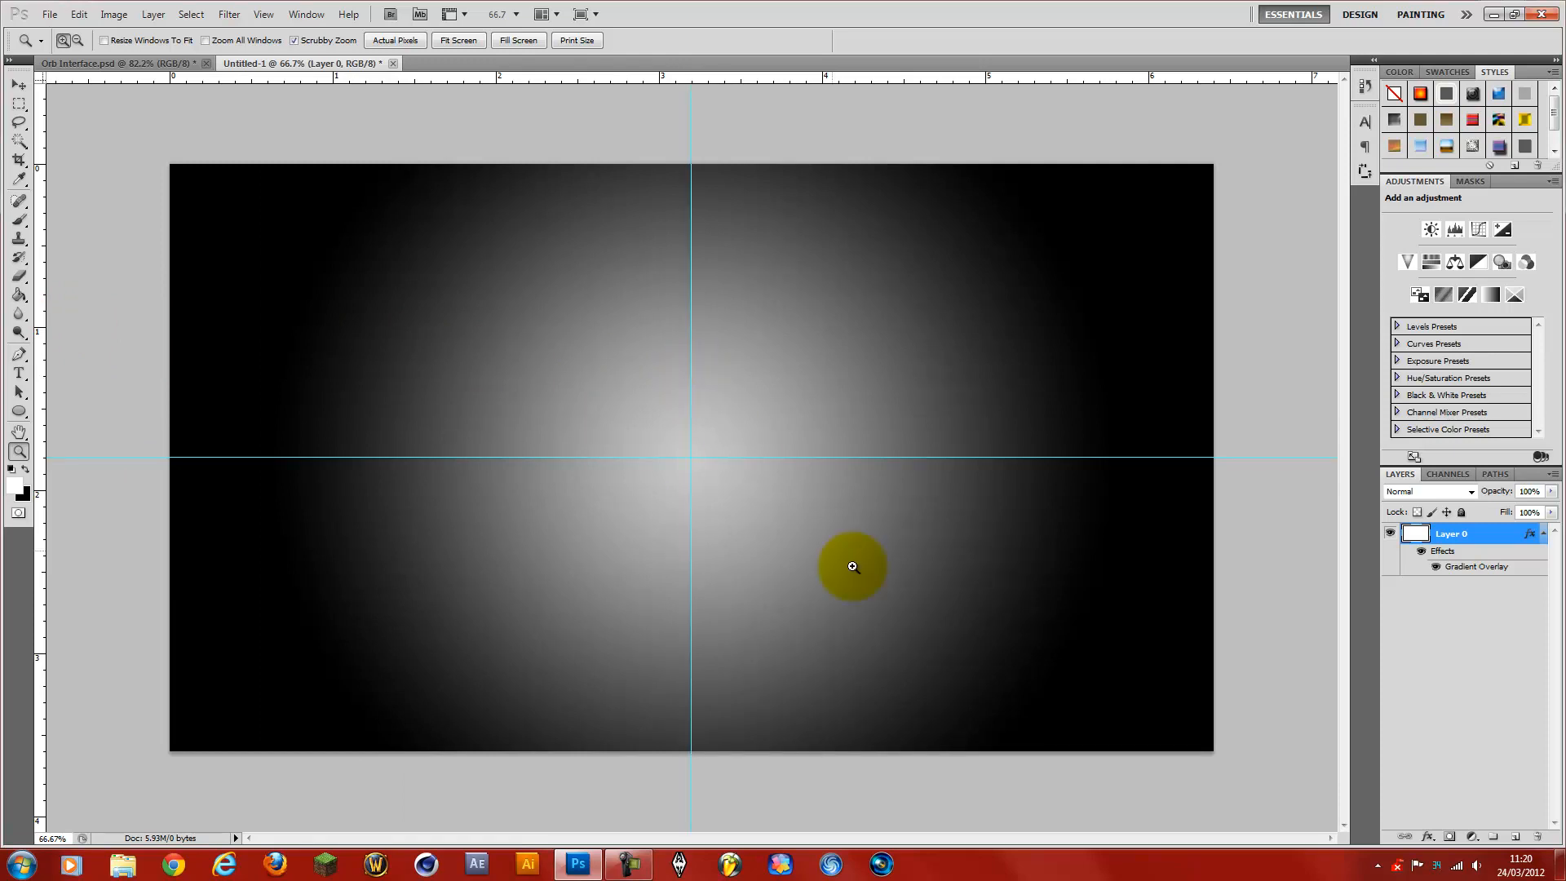
# - Collapse Layer 0's effects list, add a new layer above it, and name the new layer "Inner Circle"
pyautogui.click(1466, 606)
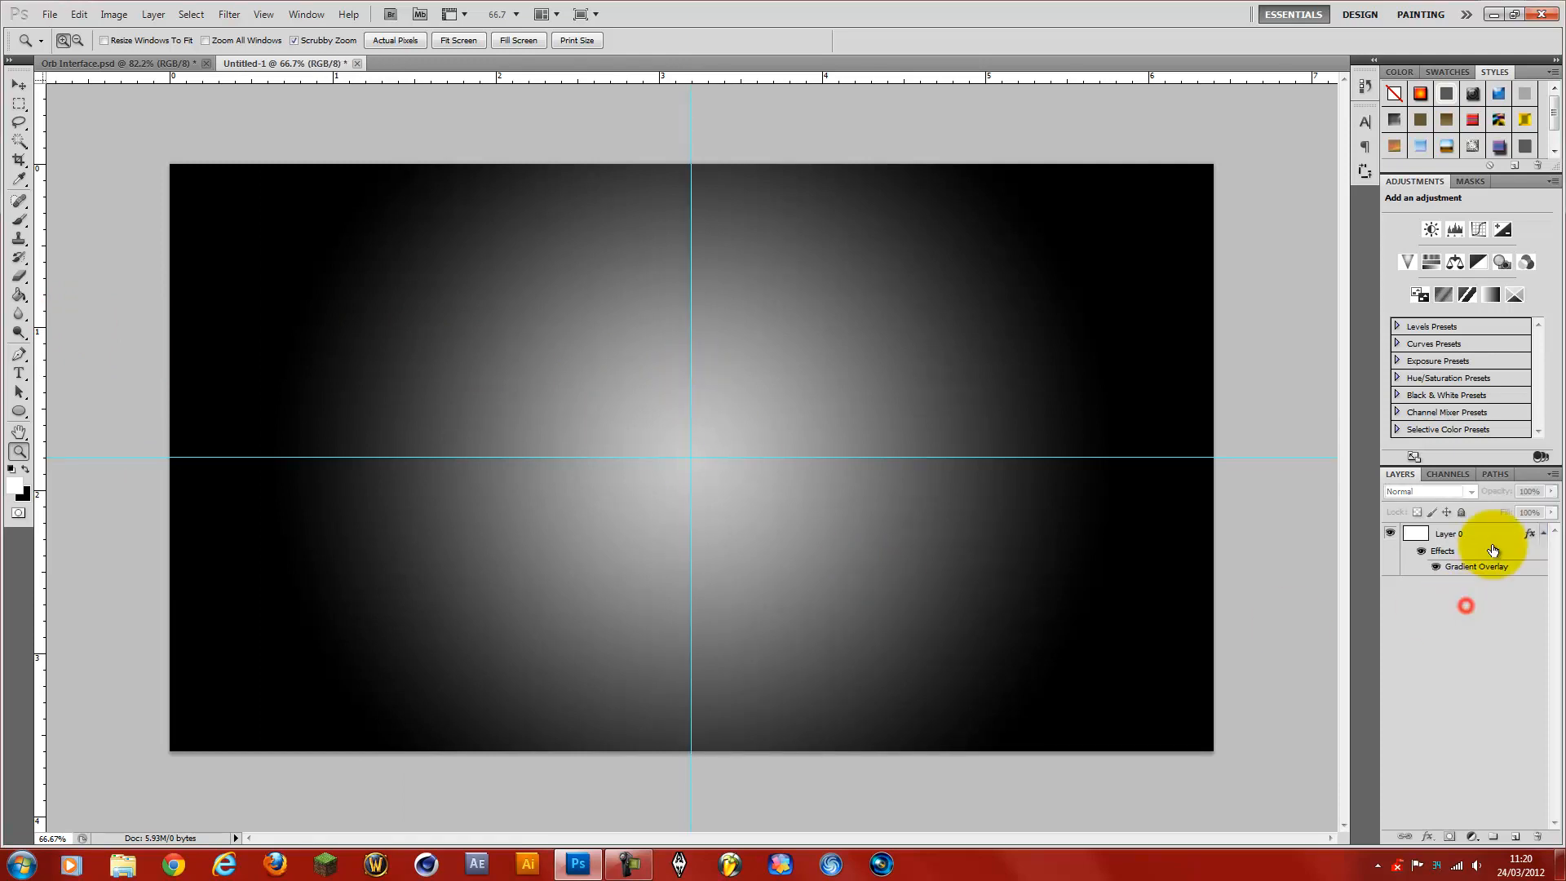
pyautogui.click(1544, 534)
pyautogui.click(1513, 834)
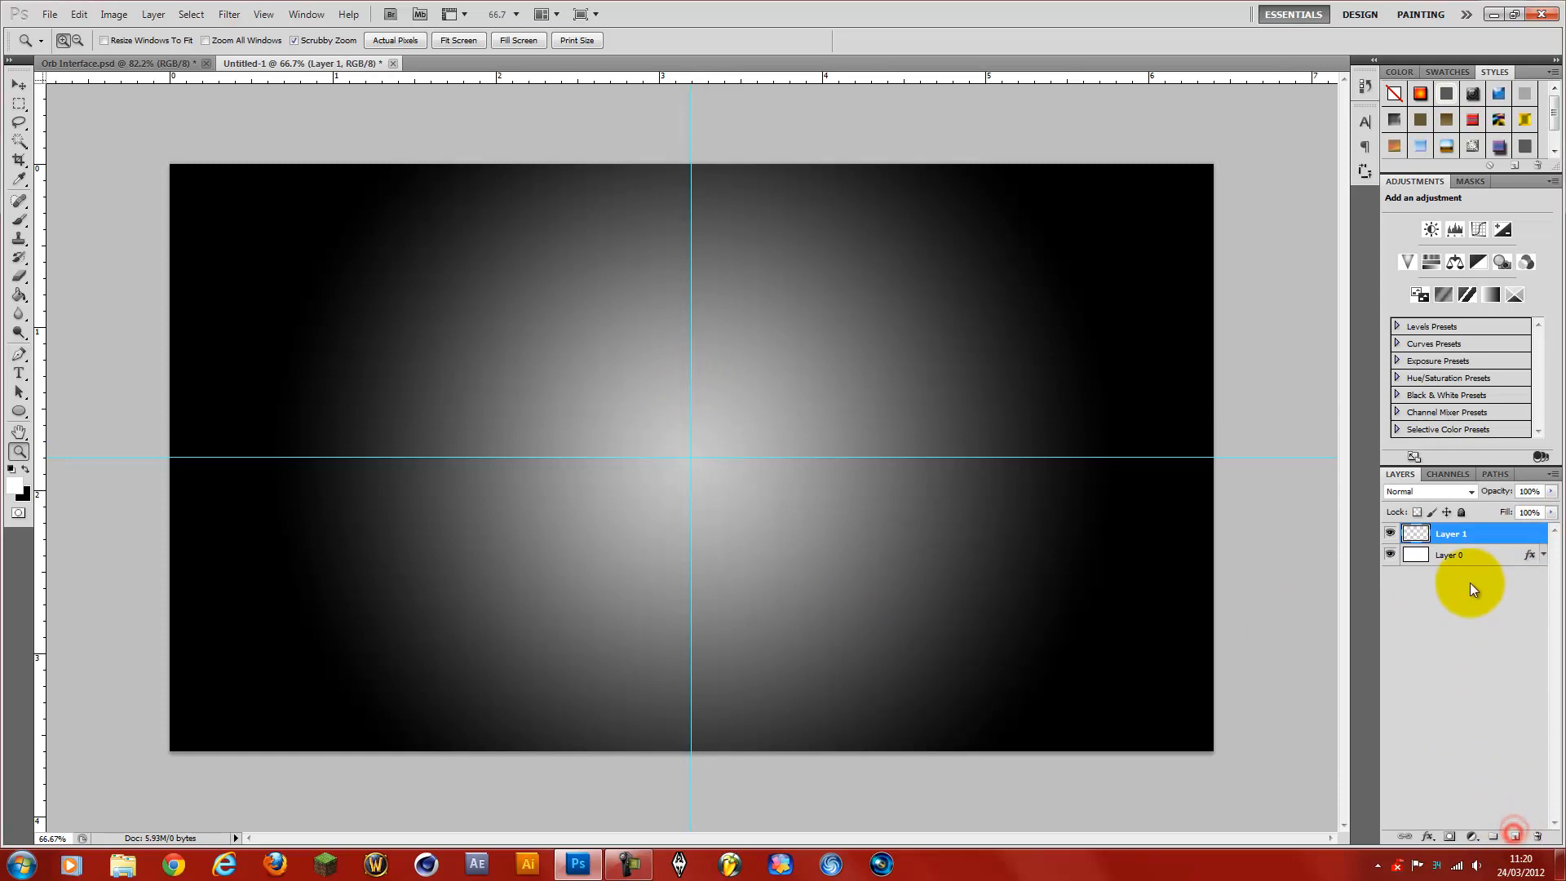
pyautogui.doubleClick(1448, 534)
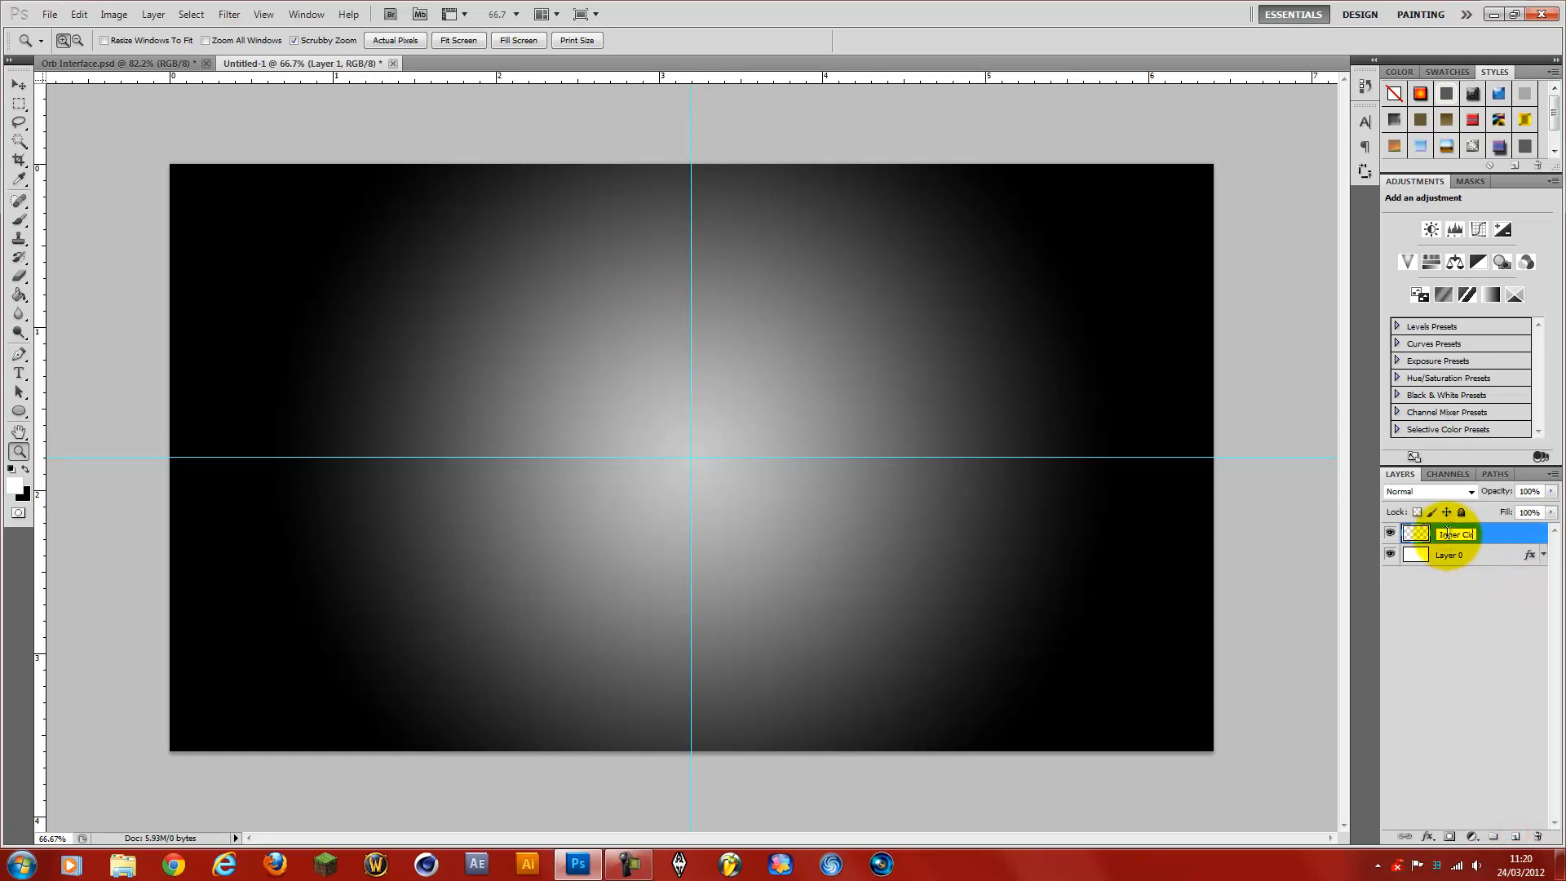
pyautogui.click(1471, 614)
# - Add a blue color overlay to the empty Inner Circle layer
pyautogui.click(1496, 530)
pyautogui.doubleClick(1494, 536)
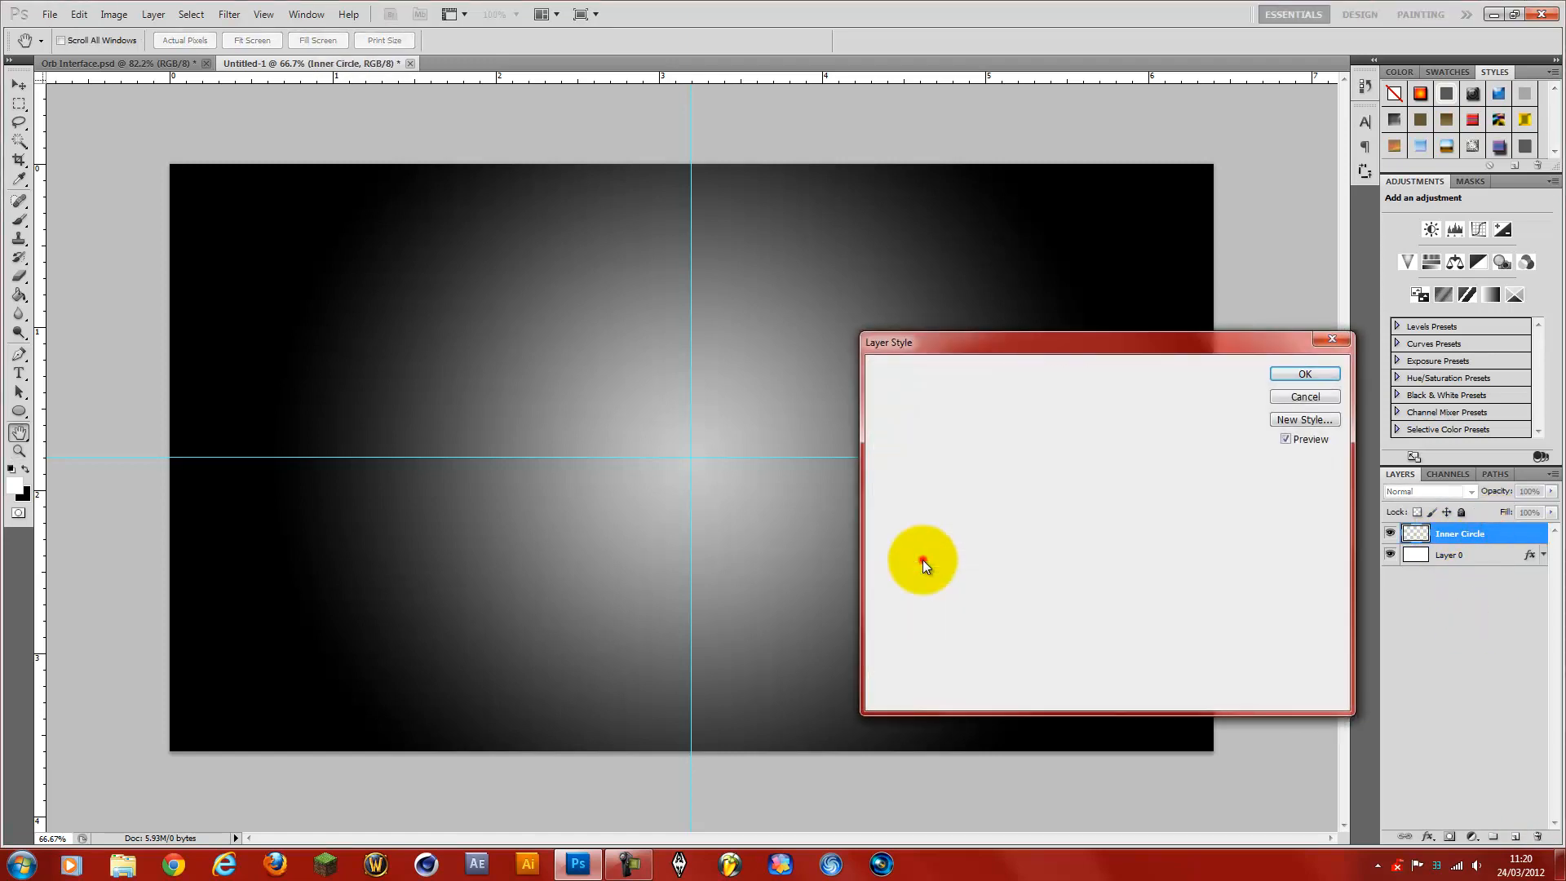
pyautogui.click(922, 559)
pyautogui.click(1180, 402)
pyautogui.click(1259, 546)
pyautogui.moveTo(1305, 563); pyautogui.dragTo(1305, 545)
pyautogui.click(1261, 523)
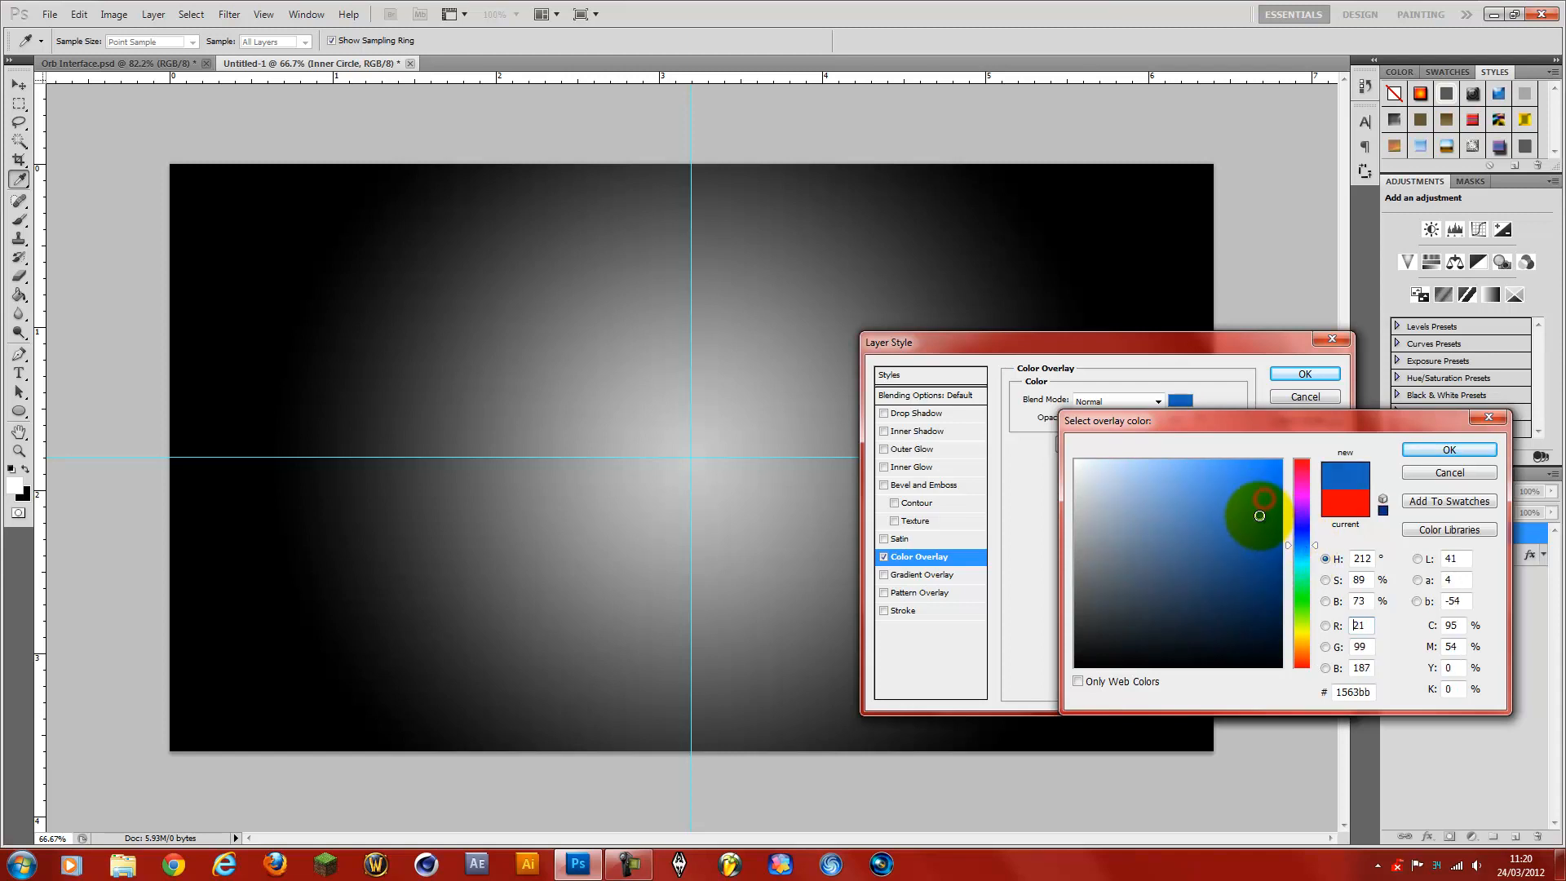
pyautogui.click(1444, 453)
pyautogui.click(1305, 373)
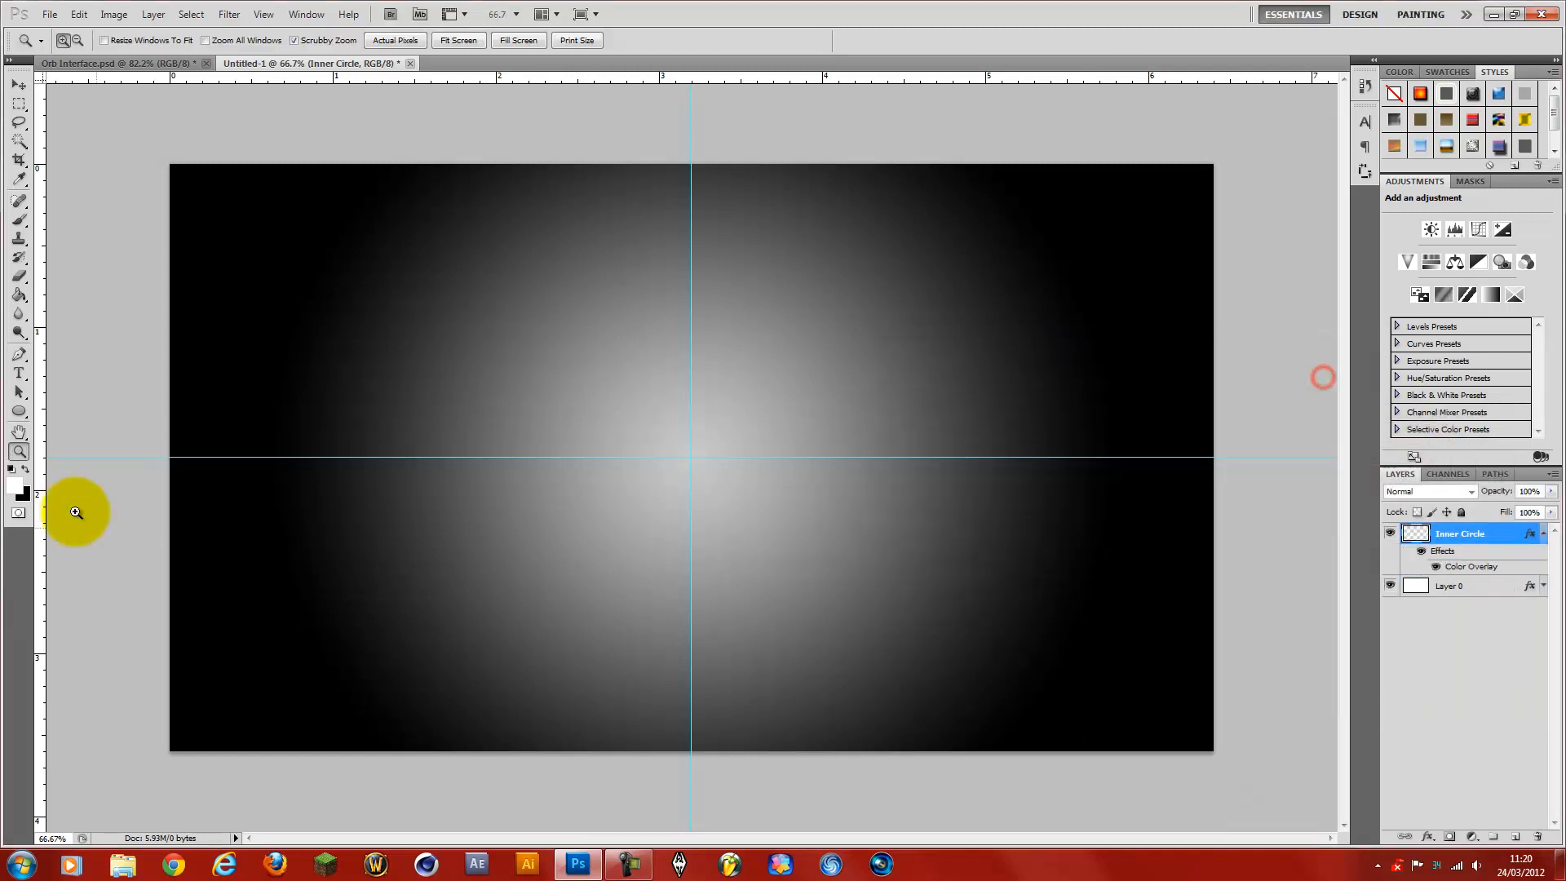
# - Draw a circle about 1.5 cm in diameter on the Inner Circle layer, centred on the guides' intersection
pyautogui.click(23, 416)
pyautogui.click(74, 446)
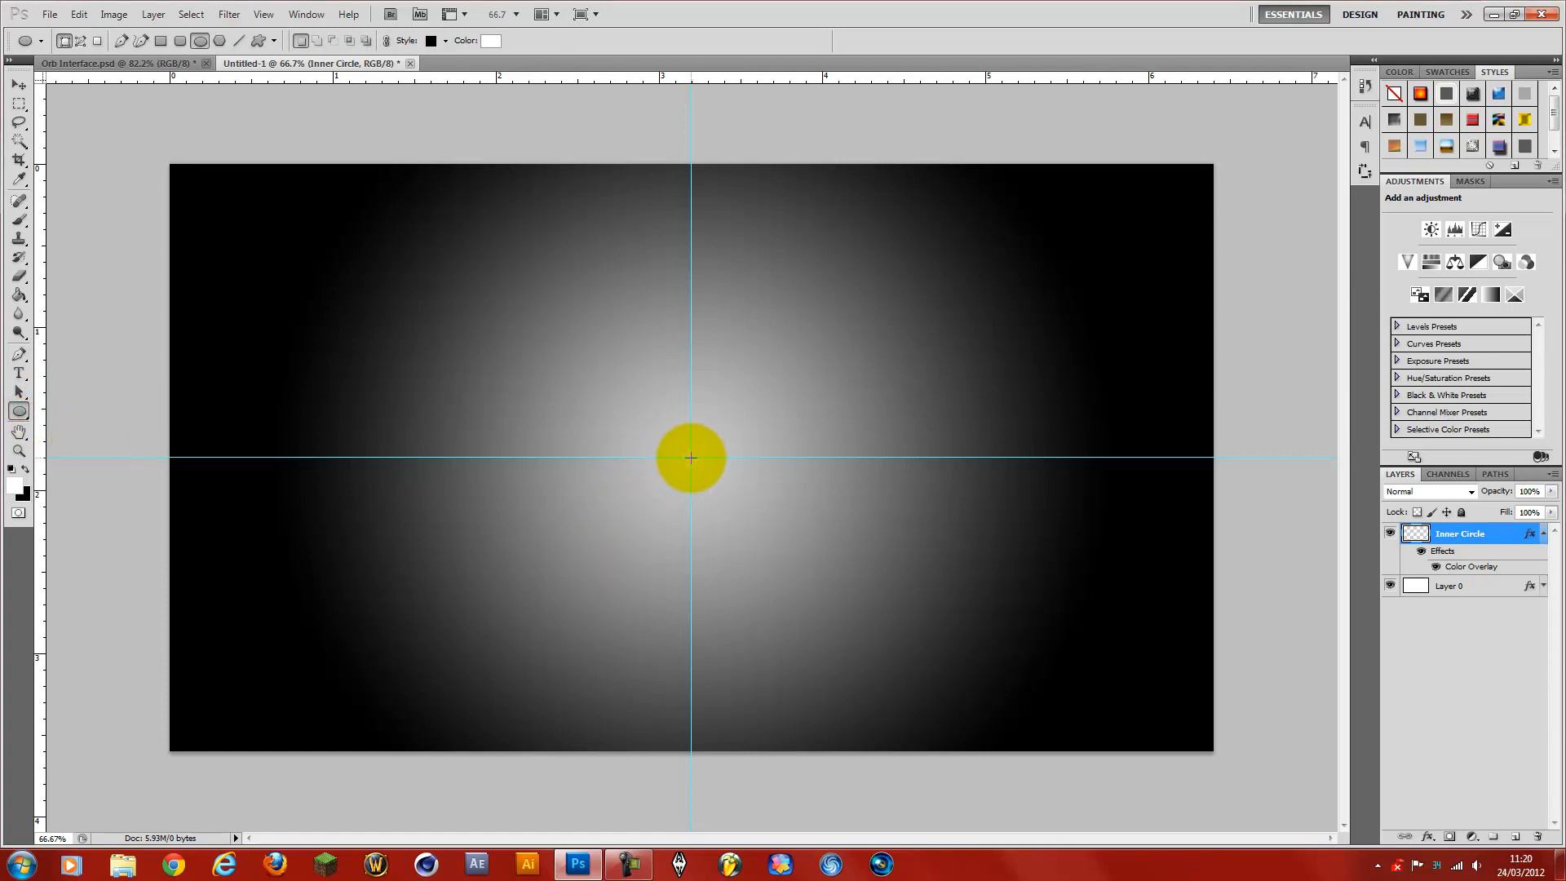
pyautogui.moveTo(691, 458); pyautogui.dragTo(1304, 577)
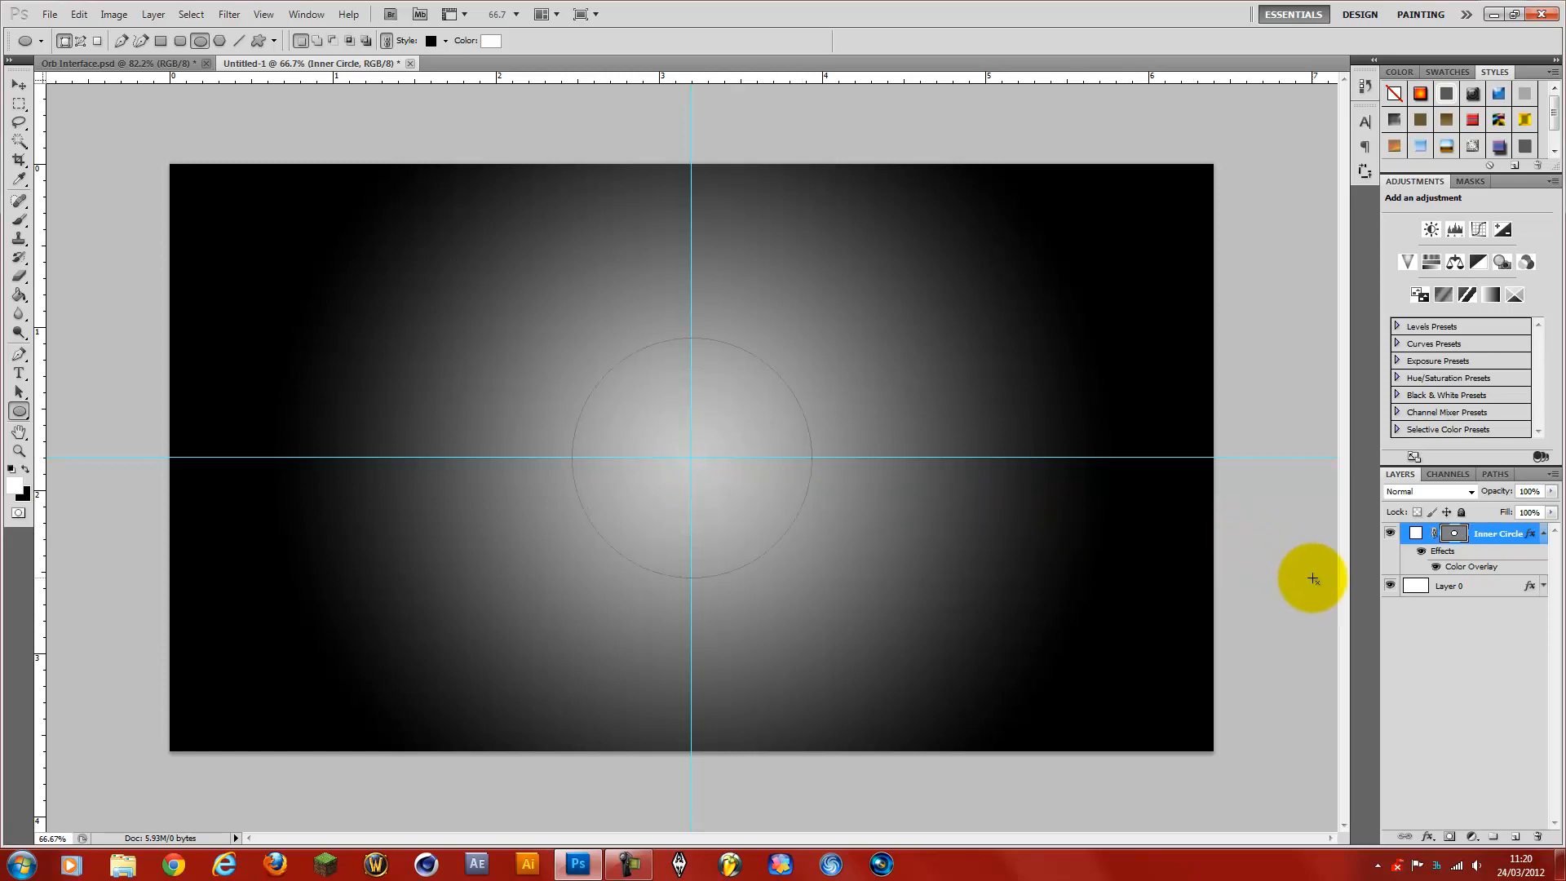
# - Set the color overlay of the drawn inner circle to a medium blue
pyautogui.doubleClick(1428, 555)
pyautogui.click(922, 557)
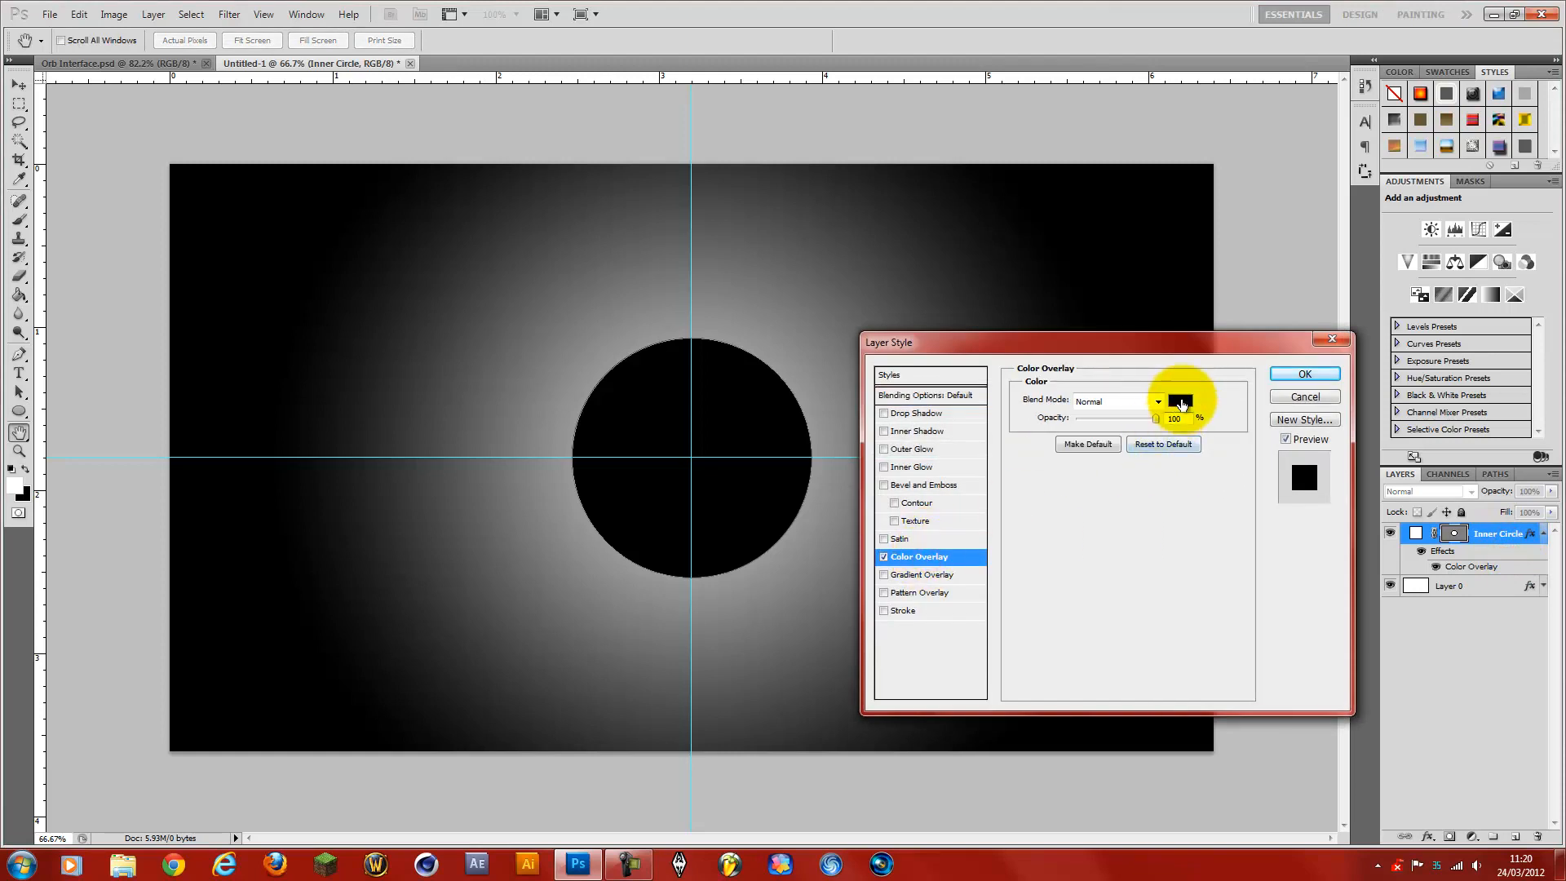
pyautogui.click(1180, 400)
pyautogui.click(1262, 510)
pyautogui.click(1303, 545)
pyautogui.click(1449, 449)
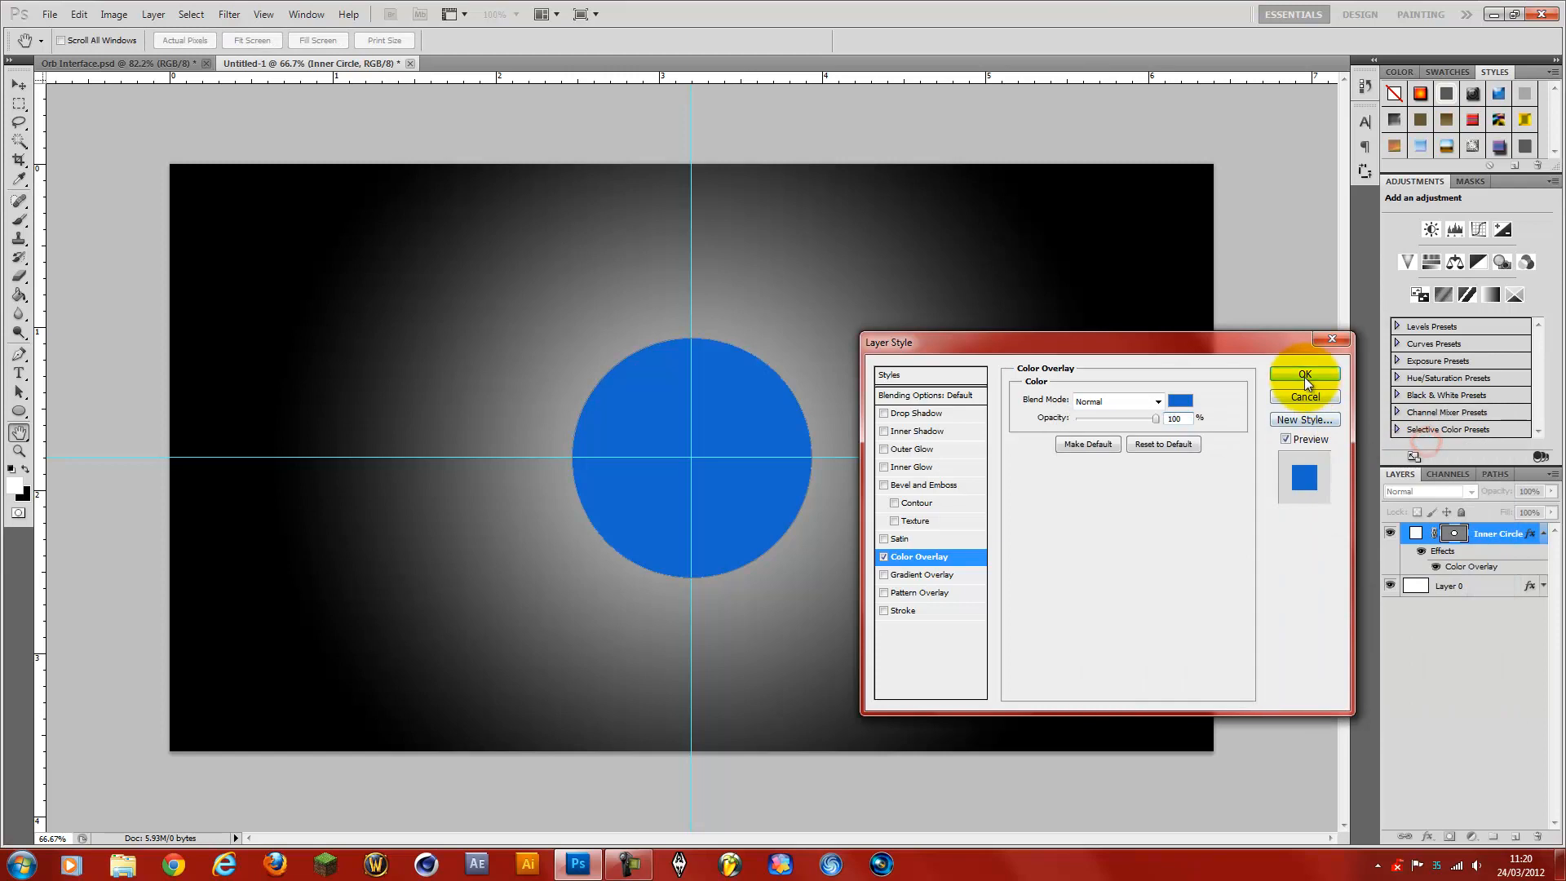
pyautogui.click(1305, 373)
# - Rasterize the Inner Circle layer and collapse its effects list
pyautogui.rightClick(1488, 541)
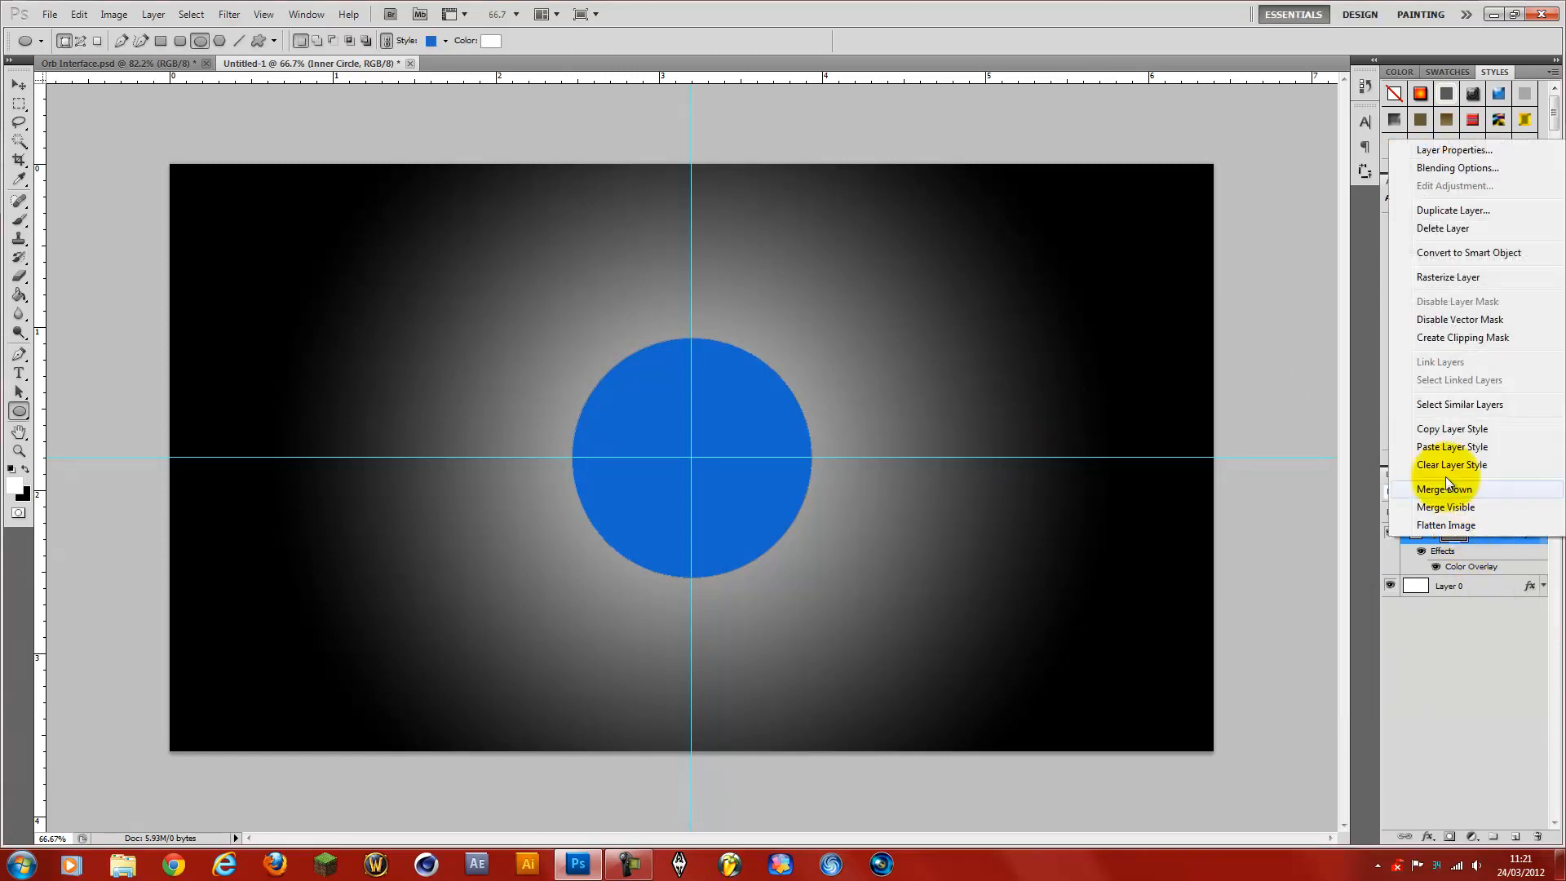
pyautogui.click(1442, 278)
pyautogui.click(1542, 533)
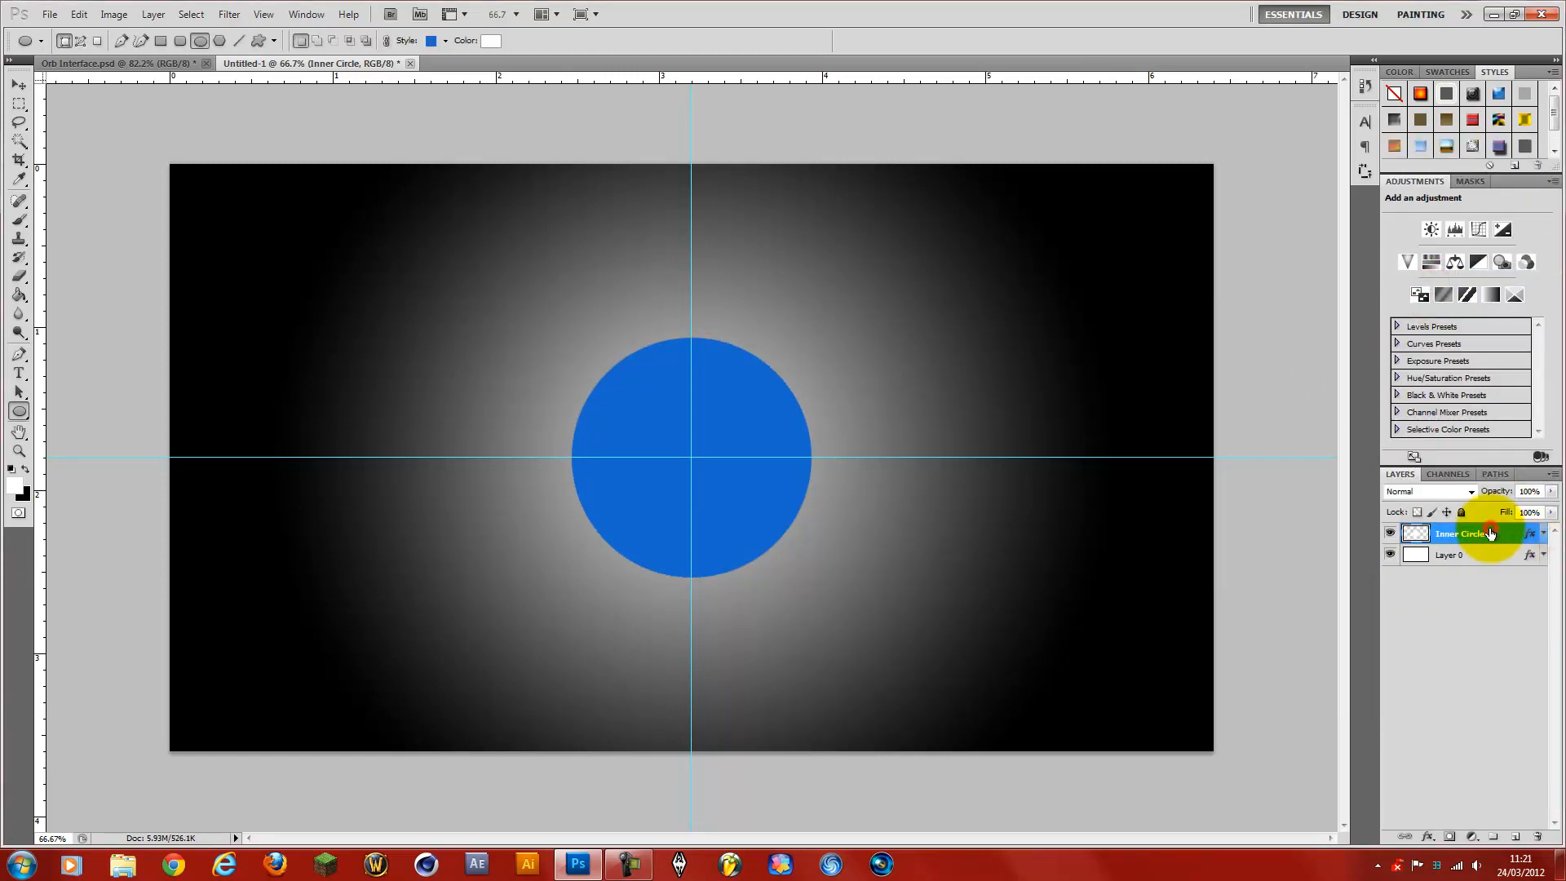
# - Duplicate the Inner Circle layer
pyautogui.rightClick(1490, 533)
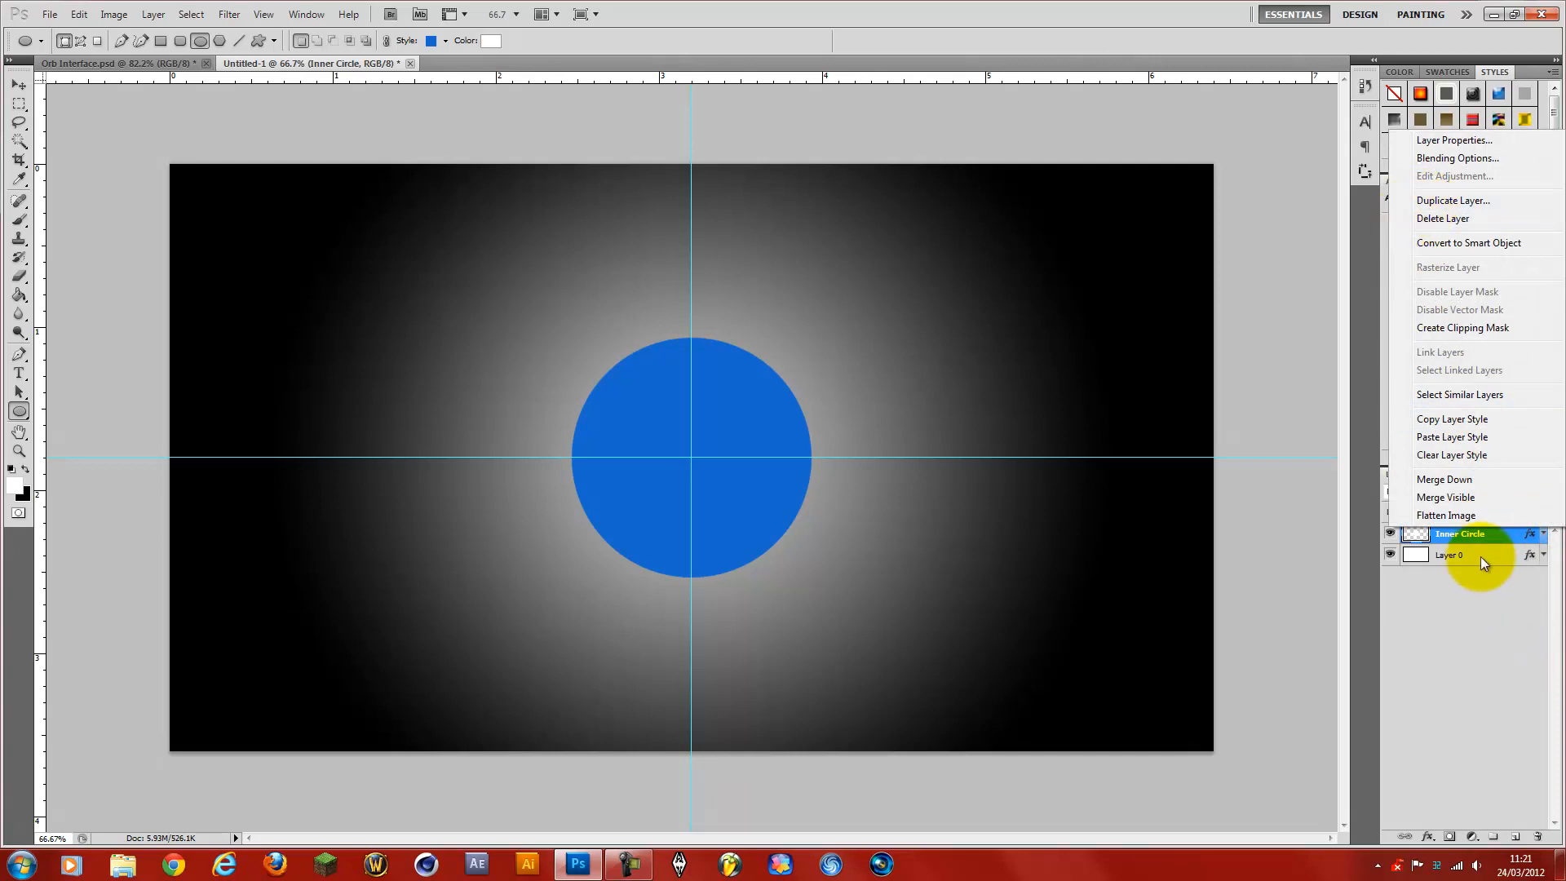
pyautogui.click(1499, 542)
pyautogui.hotkey('ctrl', 'j')
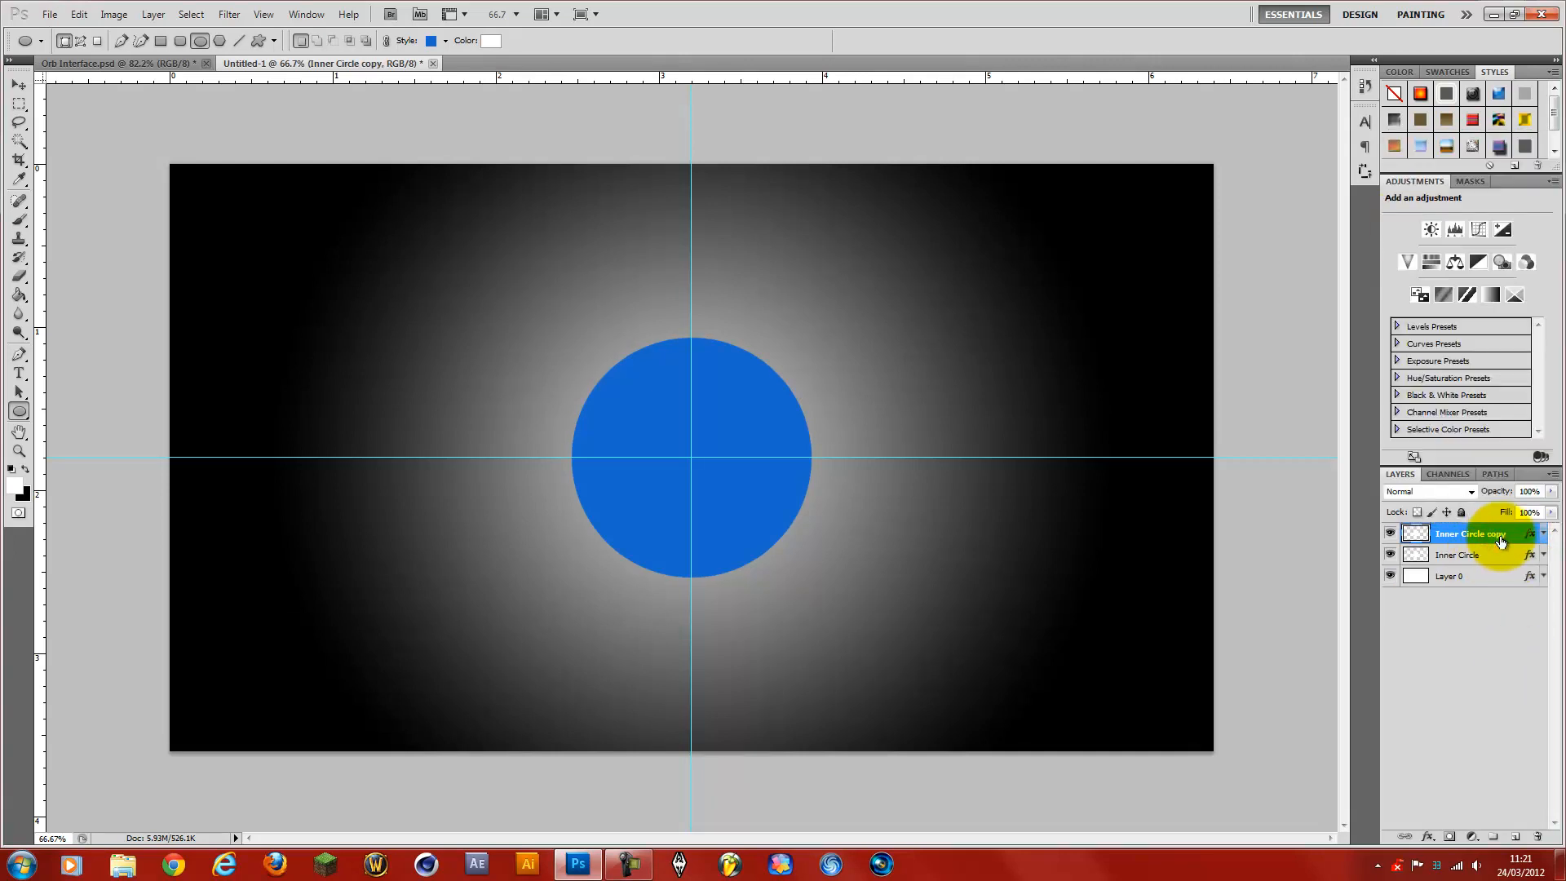
# - Rename the duplicated circle layer as Stroke and move it below the Inner Circle layer
pyautogui.doubleClick(1494, 534)
pyautogui.press('BackSpace')
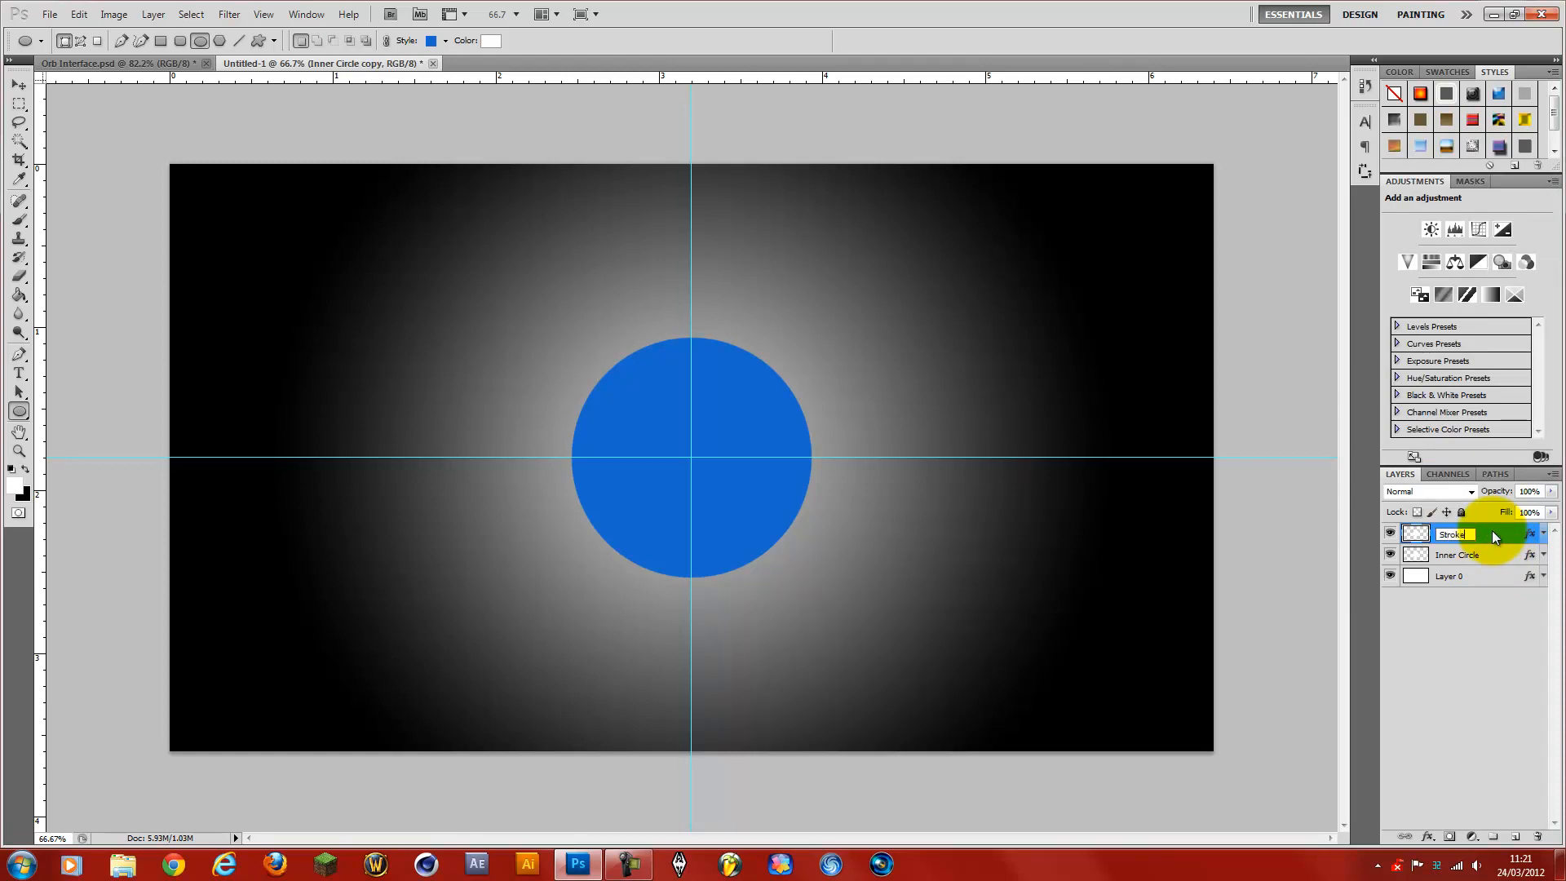
pyautogui.click(1452, 716)
pyautogui.moveTo(1469, 535); pyautogui.dragTo(1455, 560)
# - Set the Stroke layer's color overlay to dark grey 212121
pyautogui.doubleClick(1485, 561)
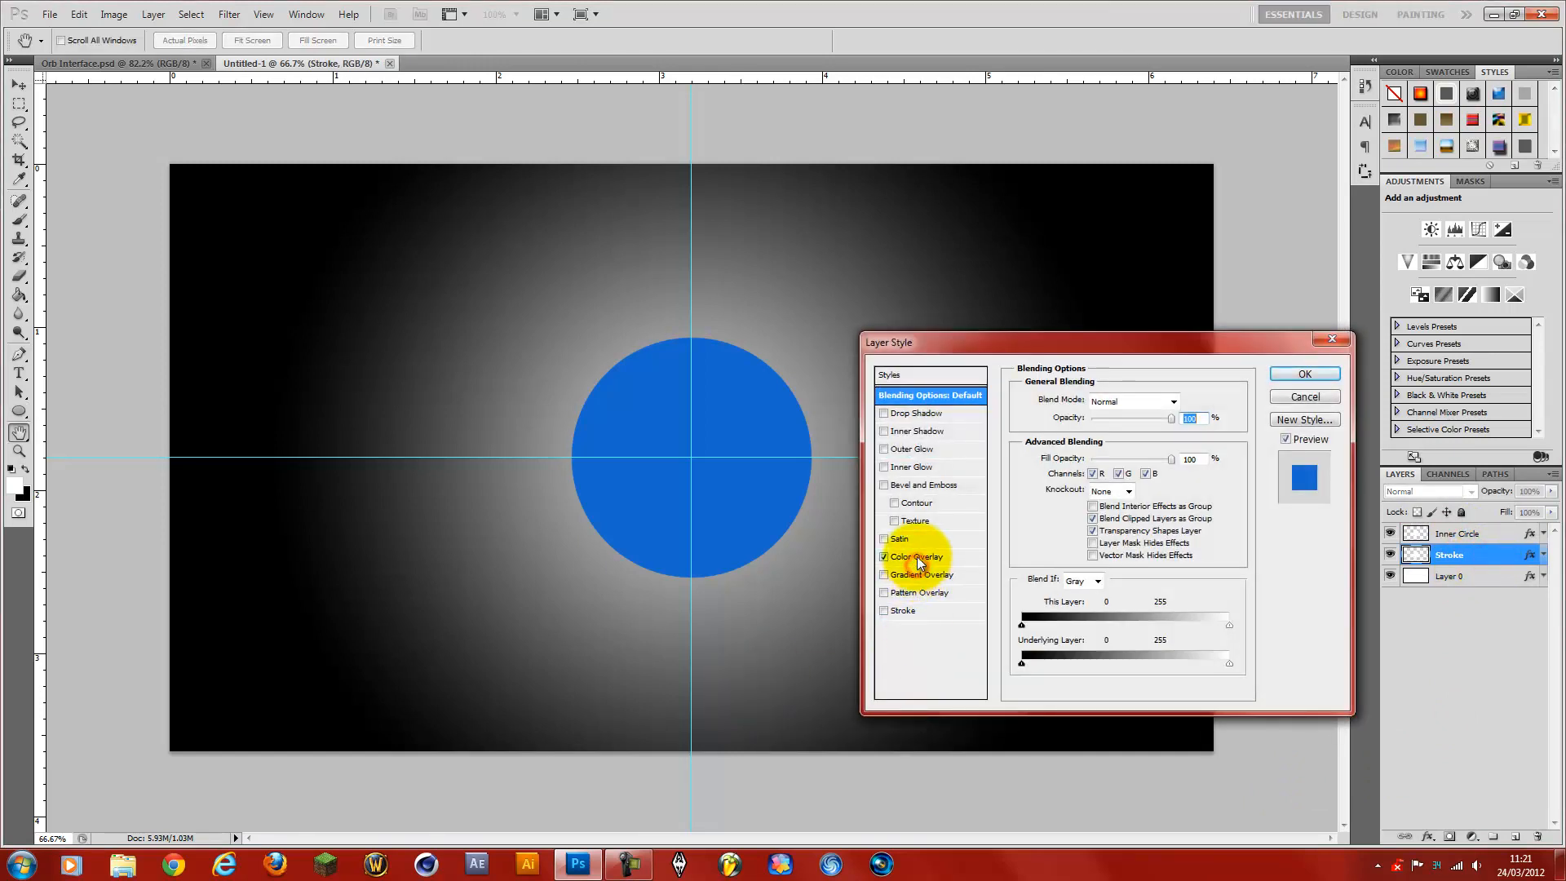
pyautogui.click(919, 557)
pyautogui.click(1185, 416)
pyautogui.moveTo(1118, 629)
pyautogui.mouseDown()
pyautogui.moveTo(1069, 662)
pyautogui.moveTo(1069, 642)
pyautogui.mouseUp()
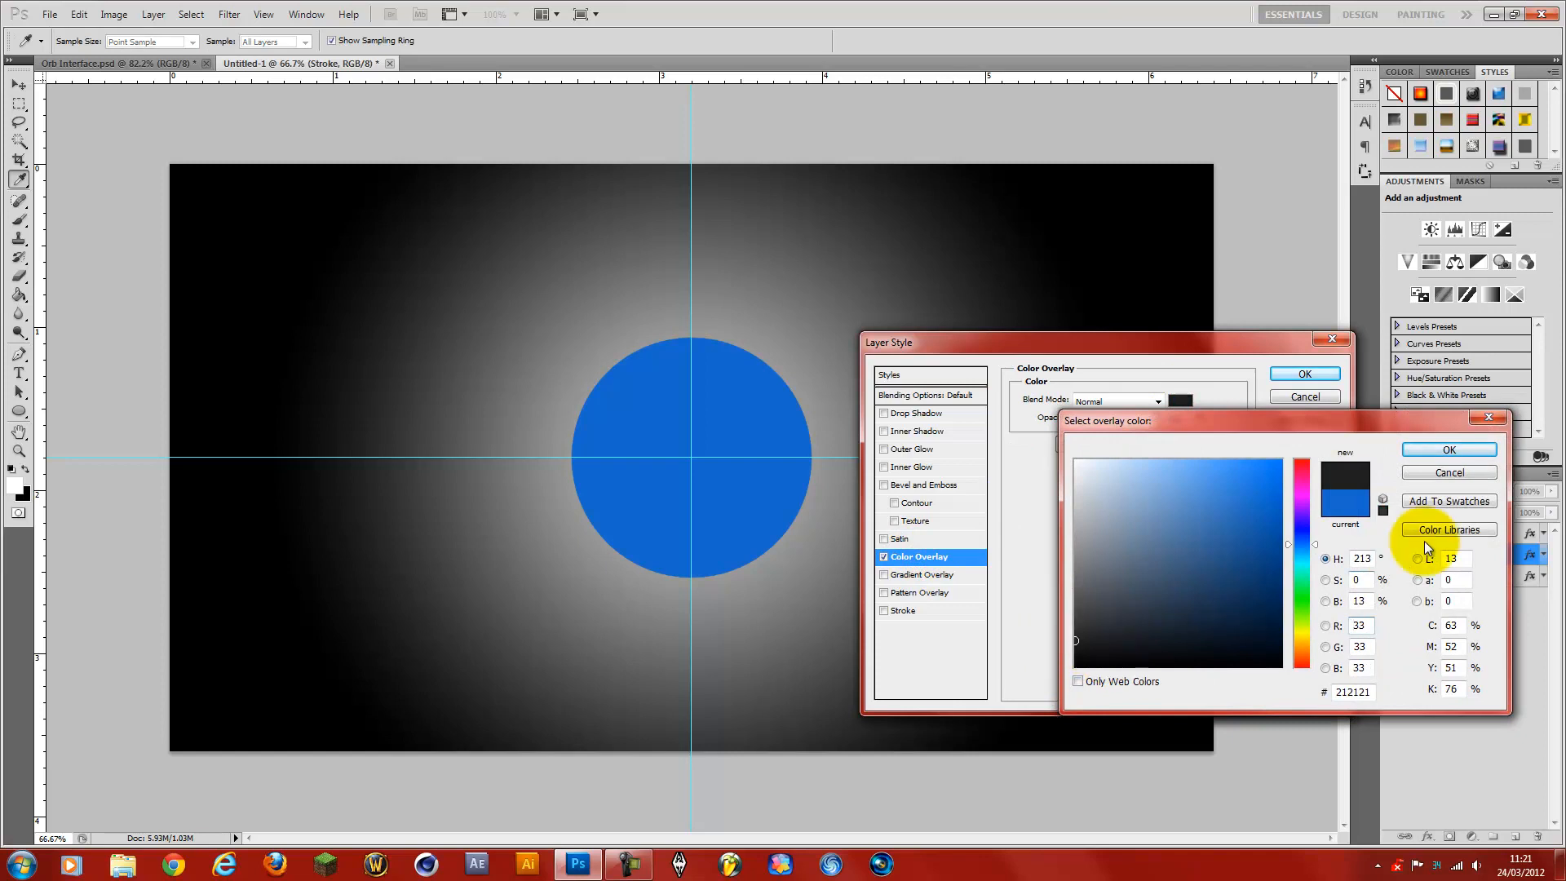
pyautogui.click(1412, 448)
pyautogui.click(1306, 374)
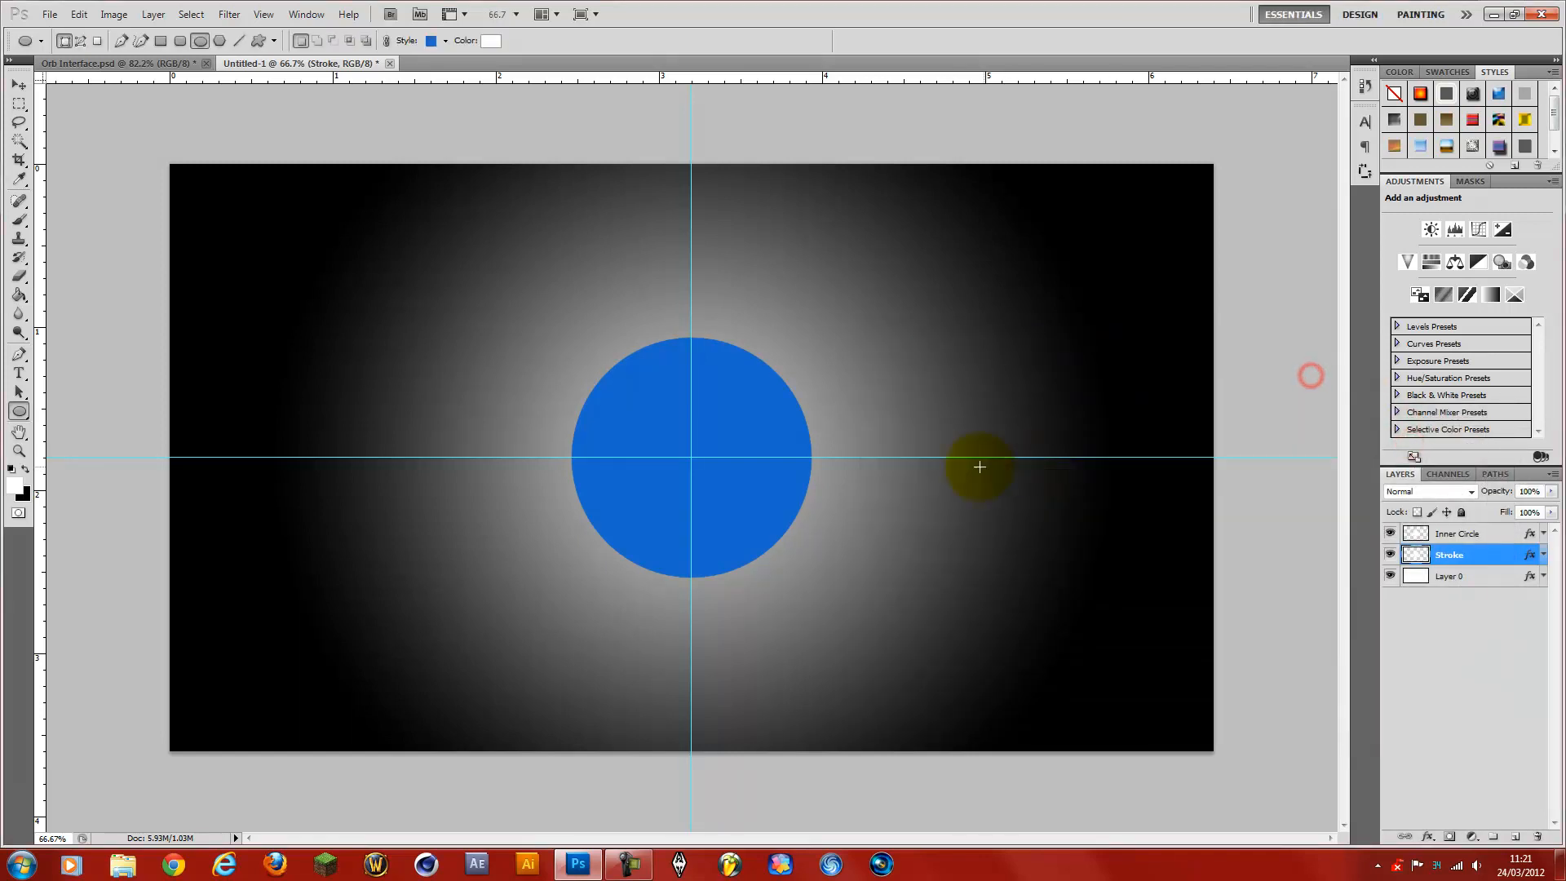
# - Enlarge the Stroke circle about its centre to about 115% in width and height, and hide the guides
pyautogui.hotkey('ctrl', 't')
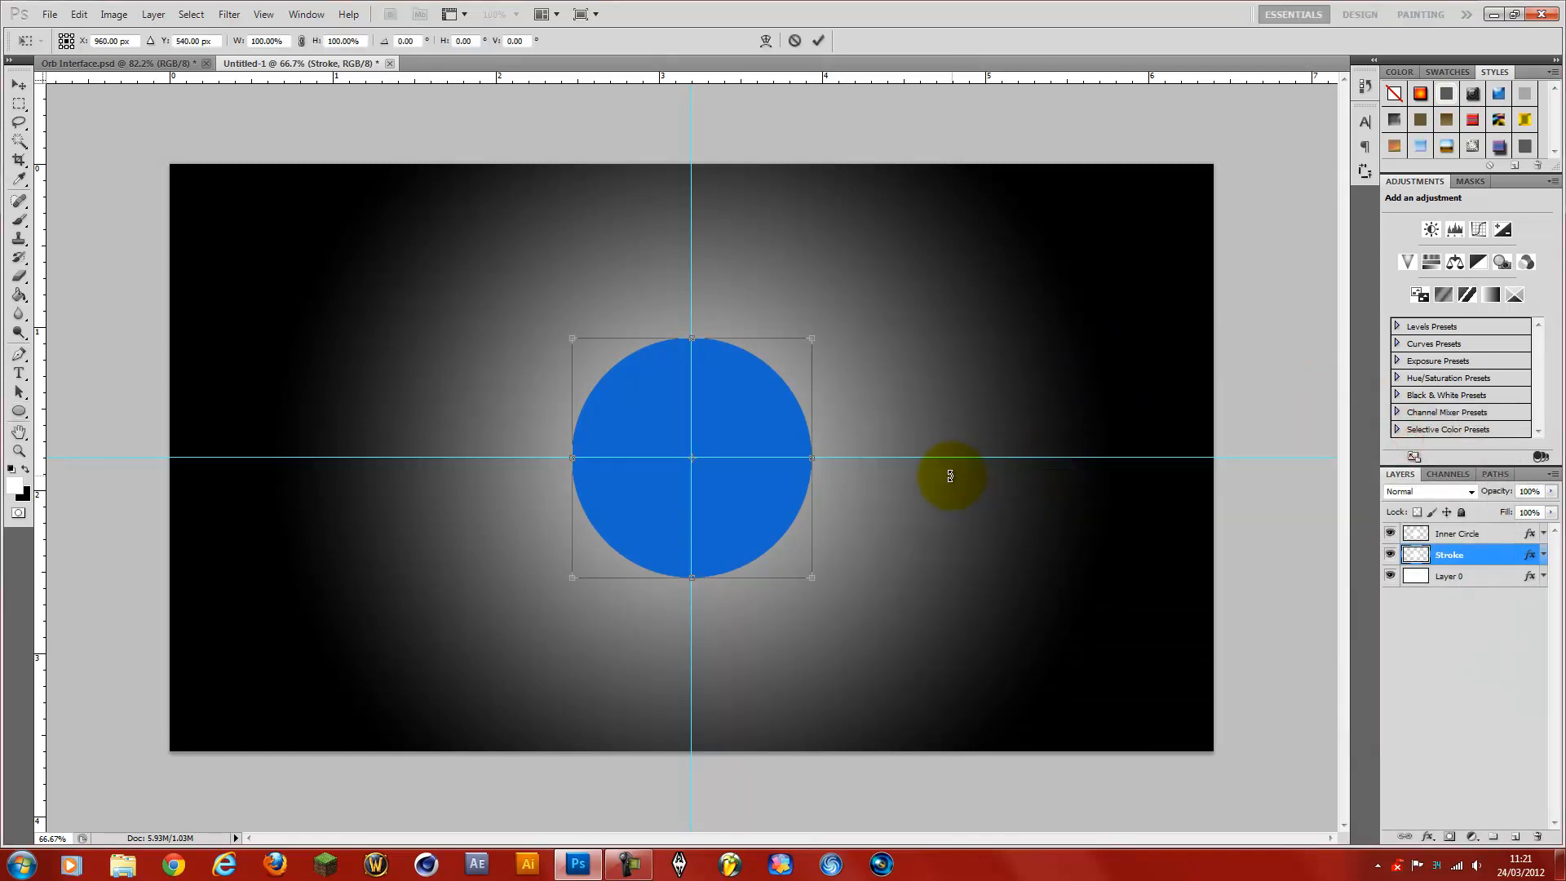
pyautogui.moveTo(811, 577); pyautogui.dragTo(834, 591)
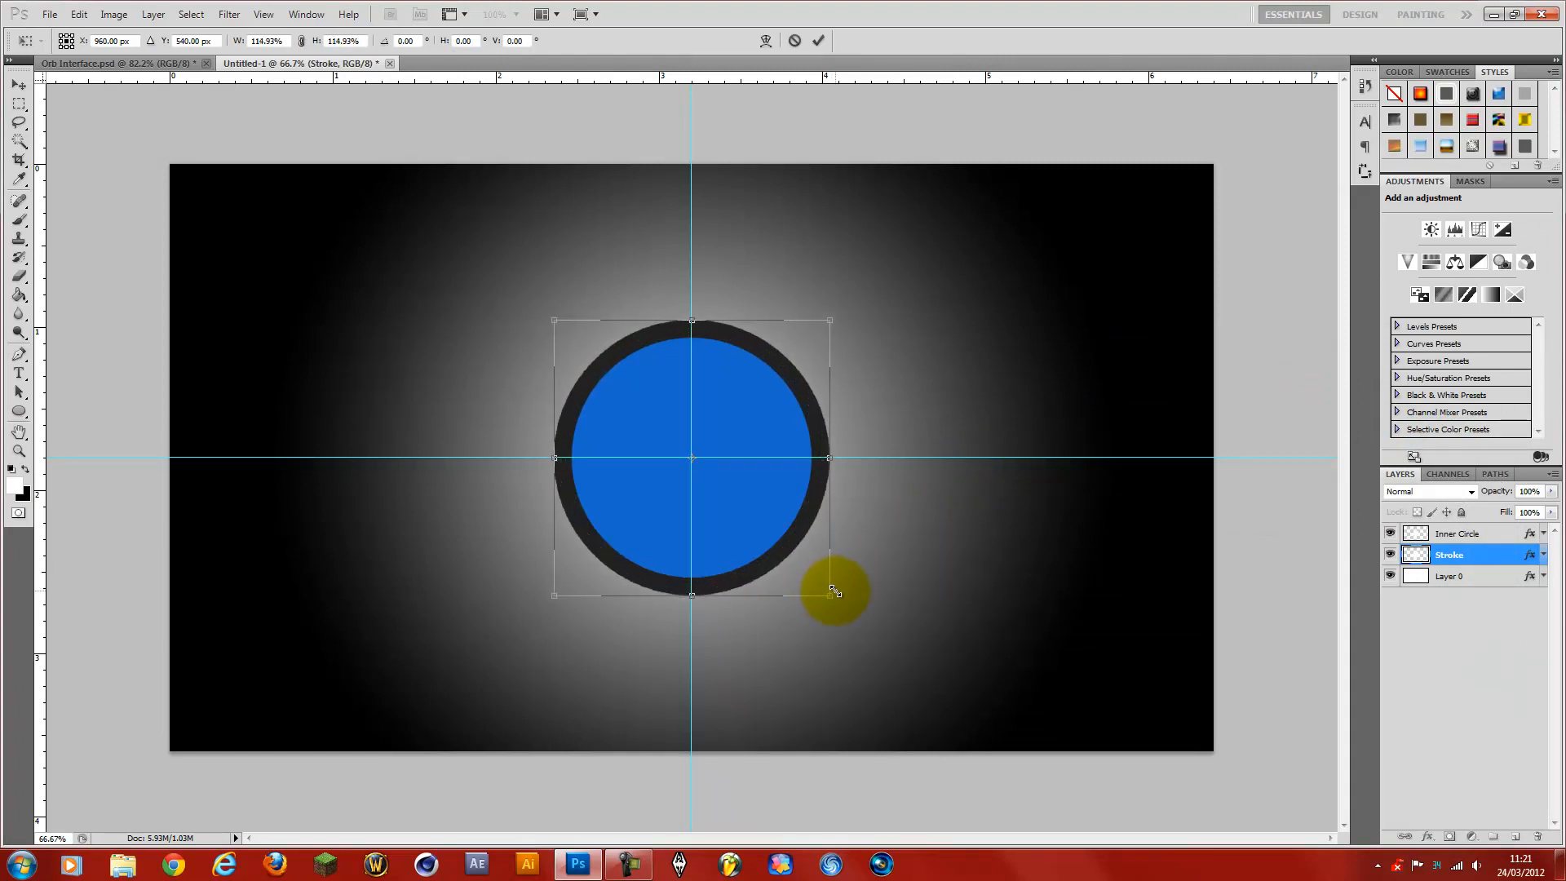
pyautogui.press('Return')
pyautogui.hotkey('ctrl', ';')
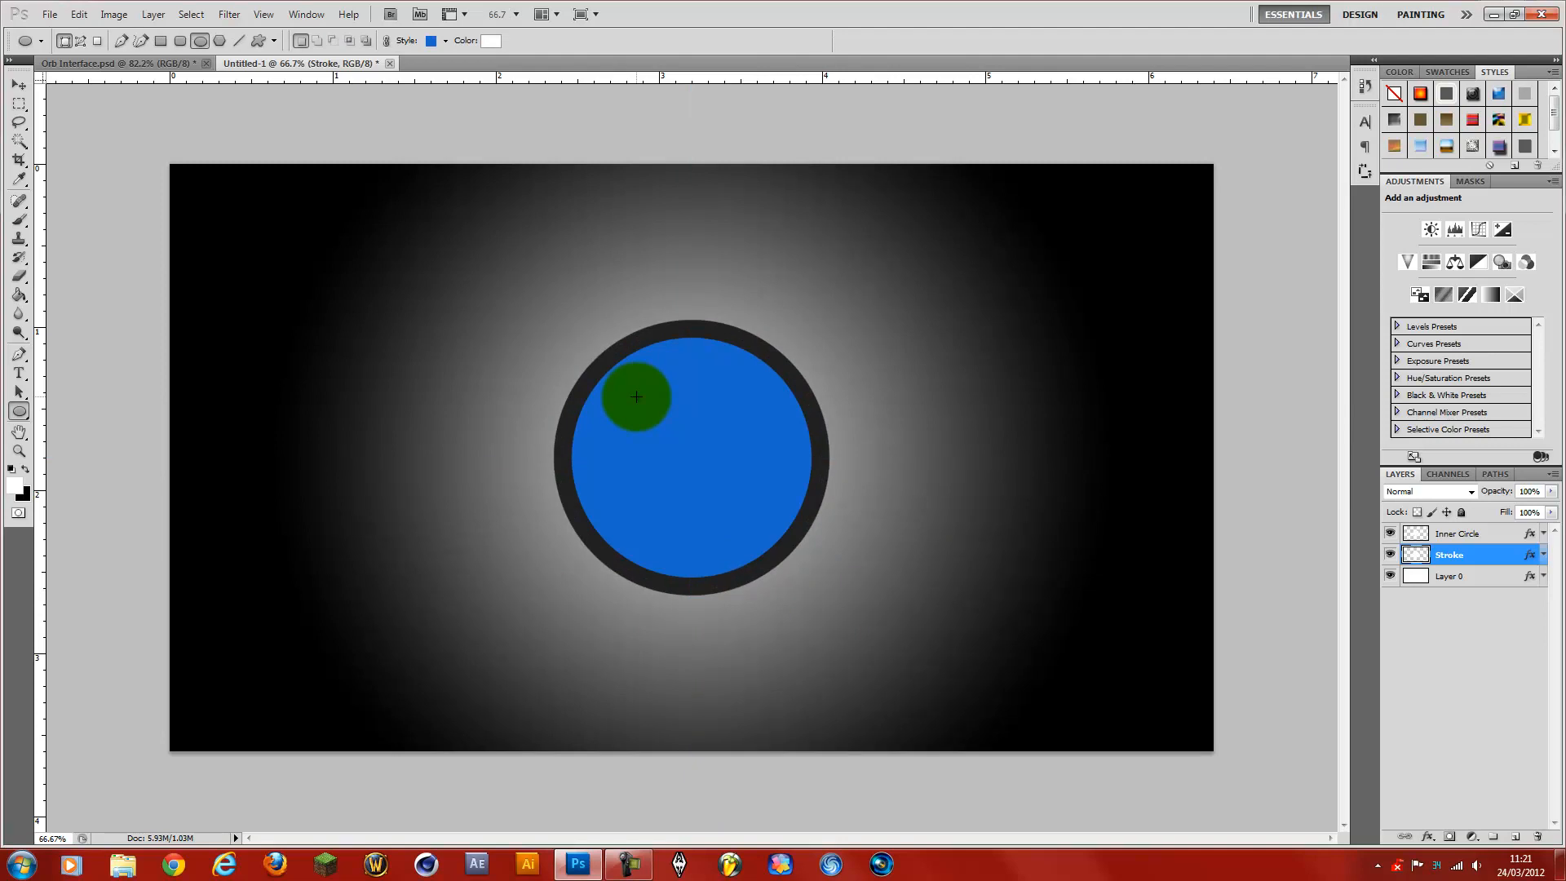
# - Copy the layer style of Shape 1 copy in Orb Interface.psd and paste it onto the Stroke layer of Untitled-1
pyautogui.click(157, 72)
pyautogui.rightClick(1470, 558)
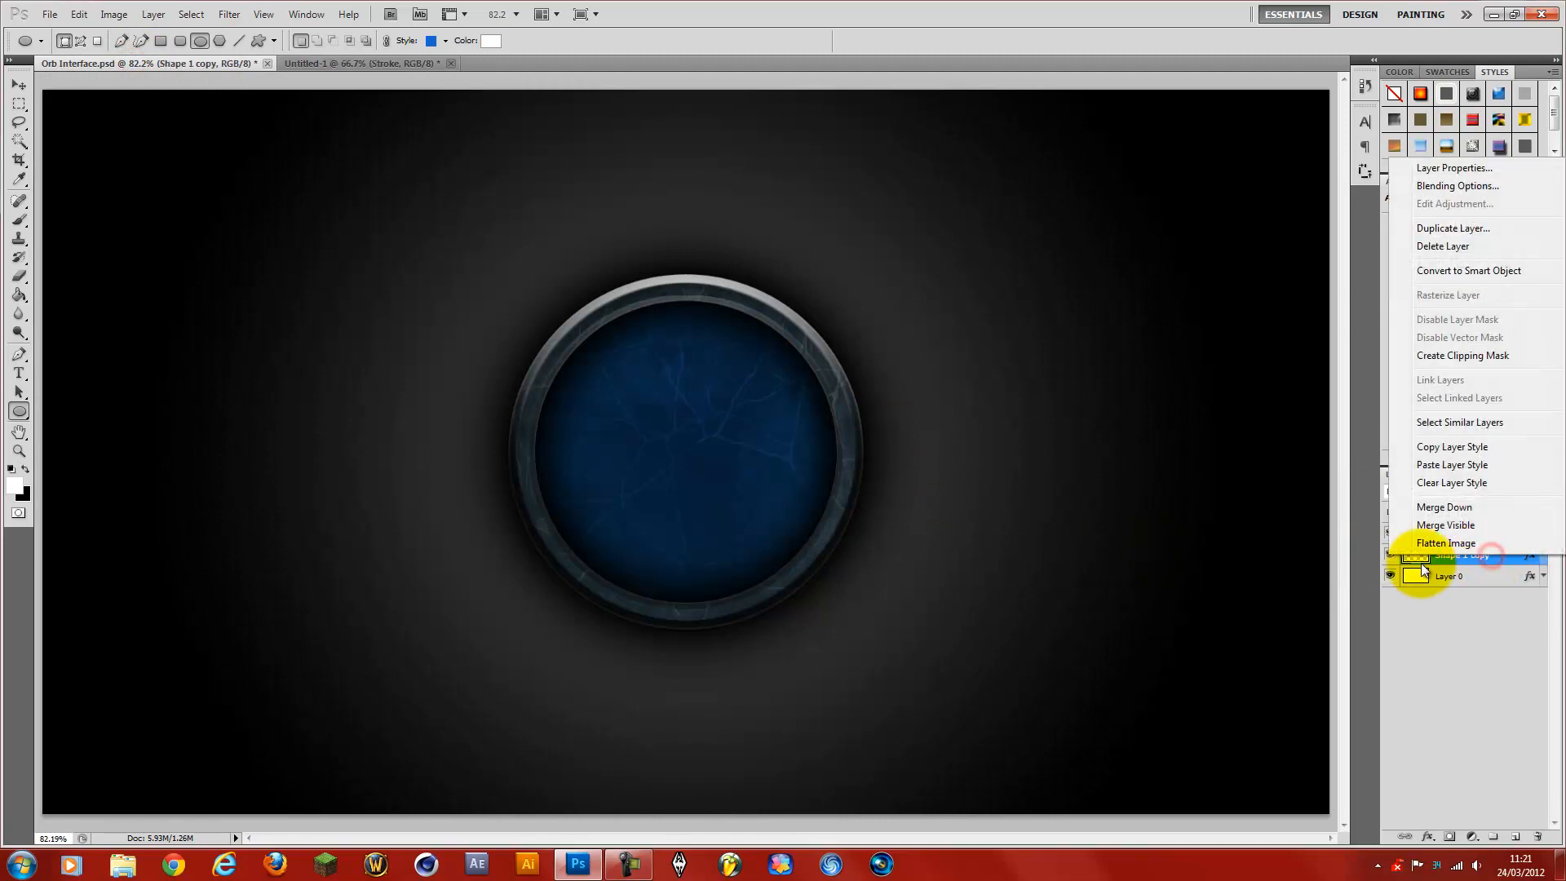
pyautogui.click(1434, 449)
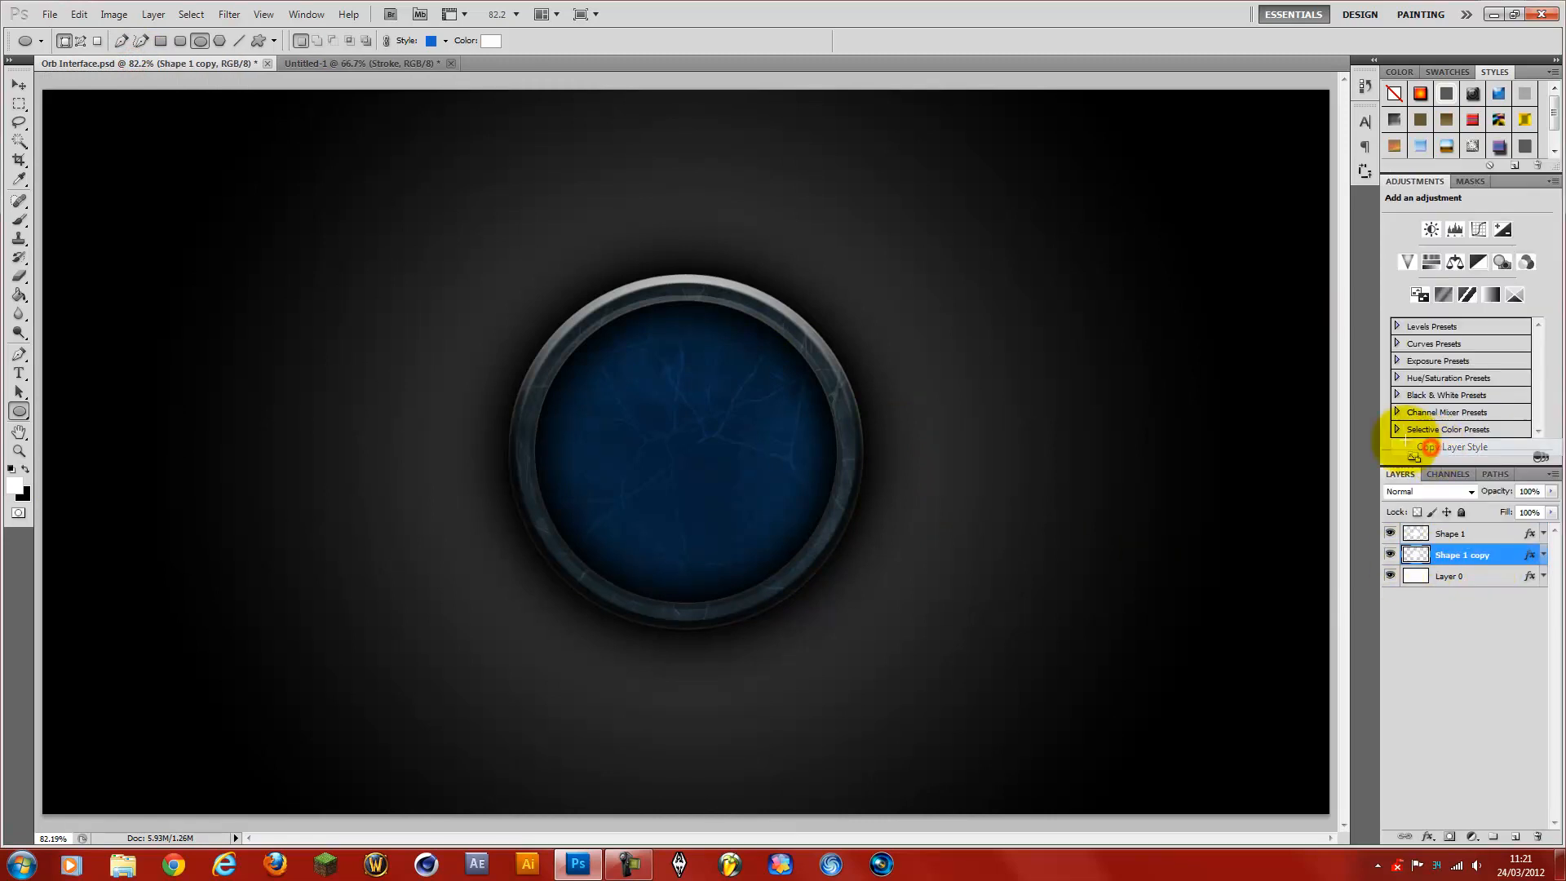
pyautogui.click(328, 65)
pyautogui.rightClick(1488, 555)
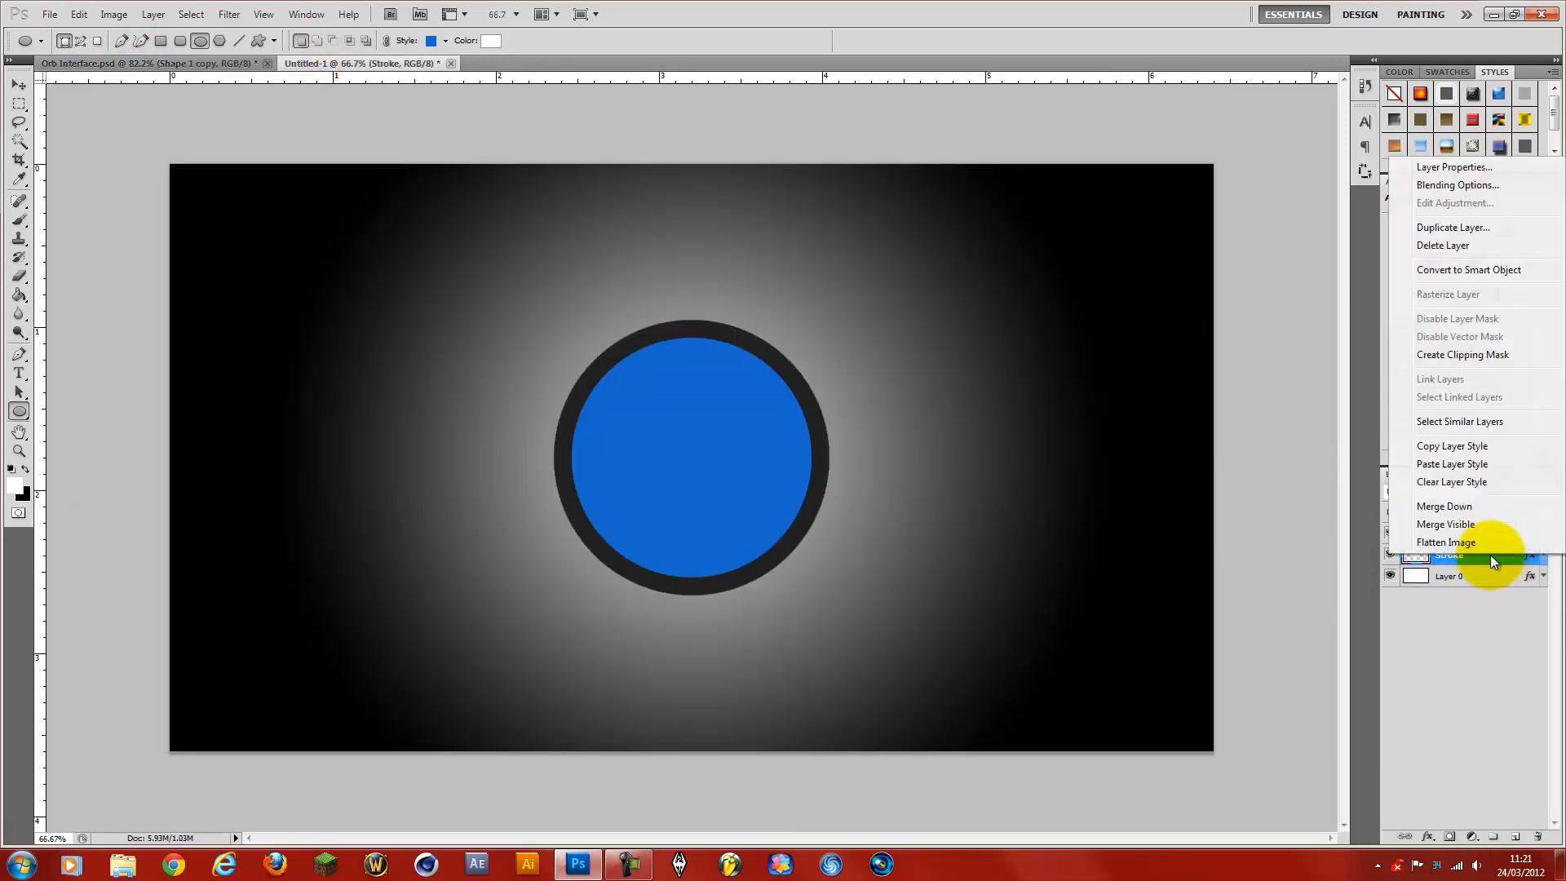
pyautogui.click(1438, 465)
pyautogui.click(1439, 673)
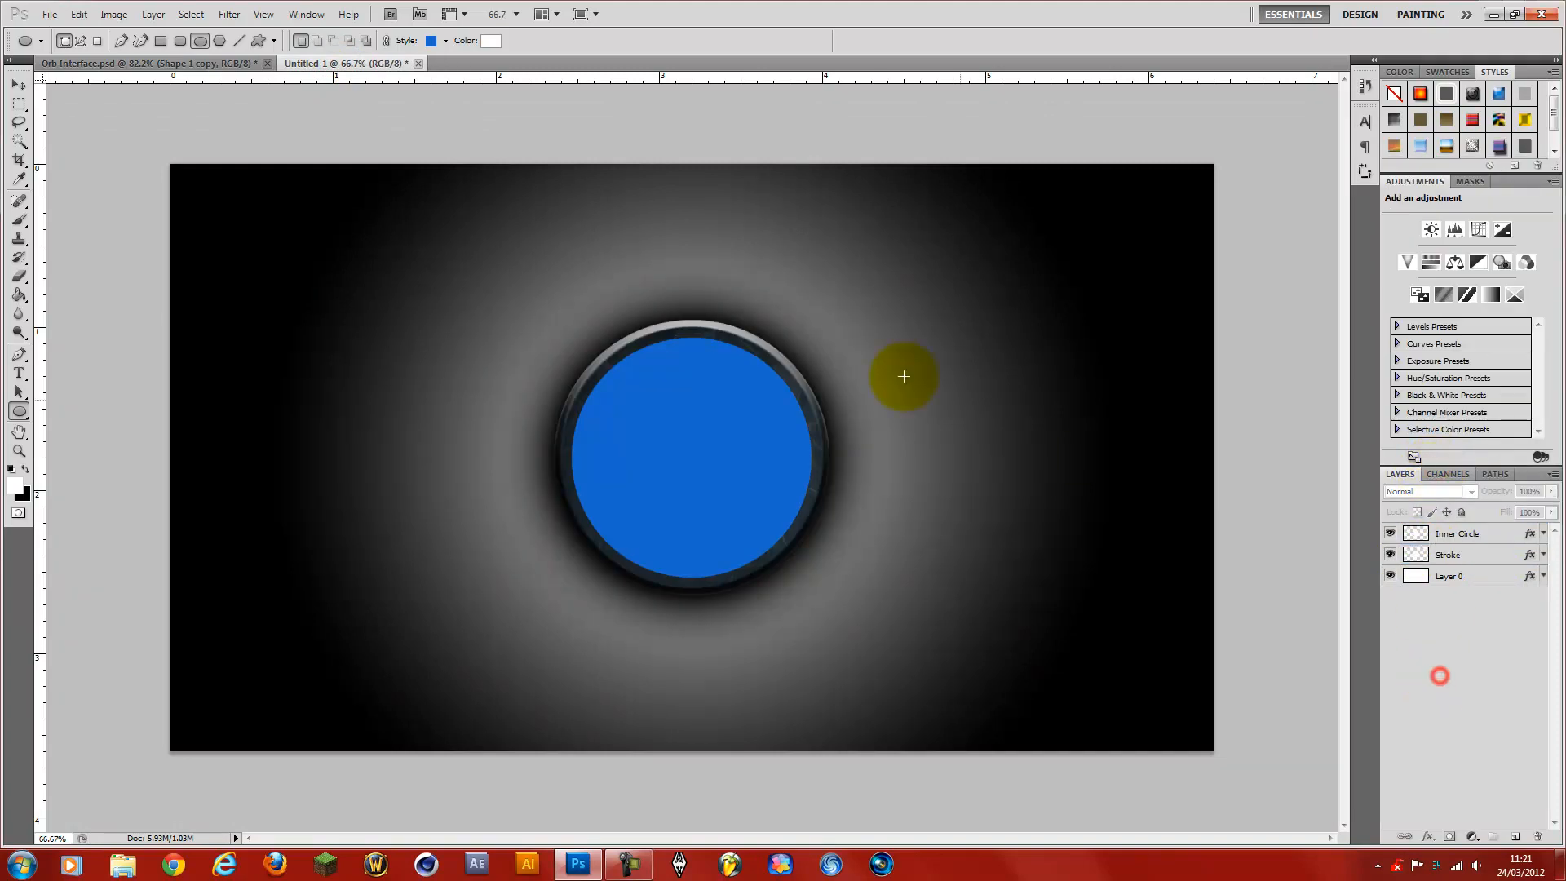
# - Copy the layer style of Shape 1 in Orb Interface.psd and paste it onto the Inner Circle layer of Untitled-1
pyautogui.click(196, 62)
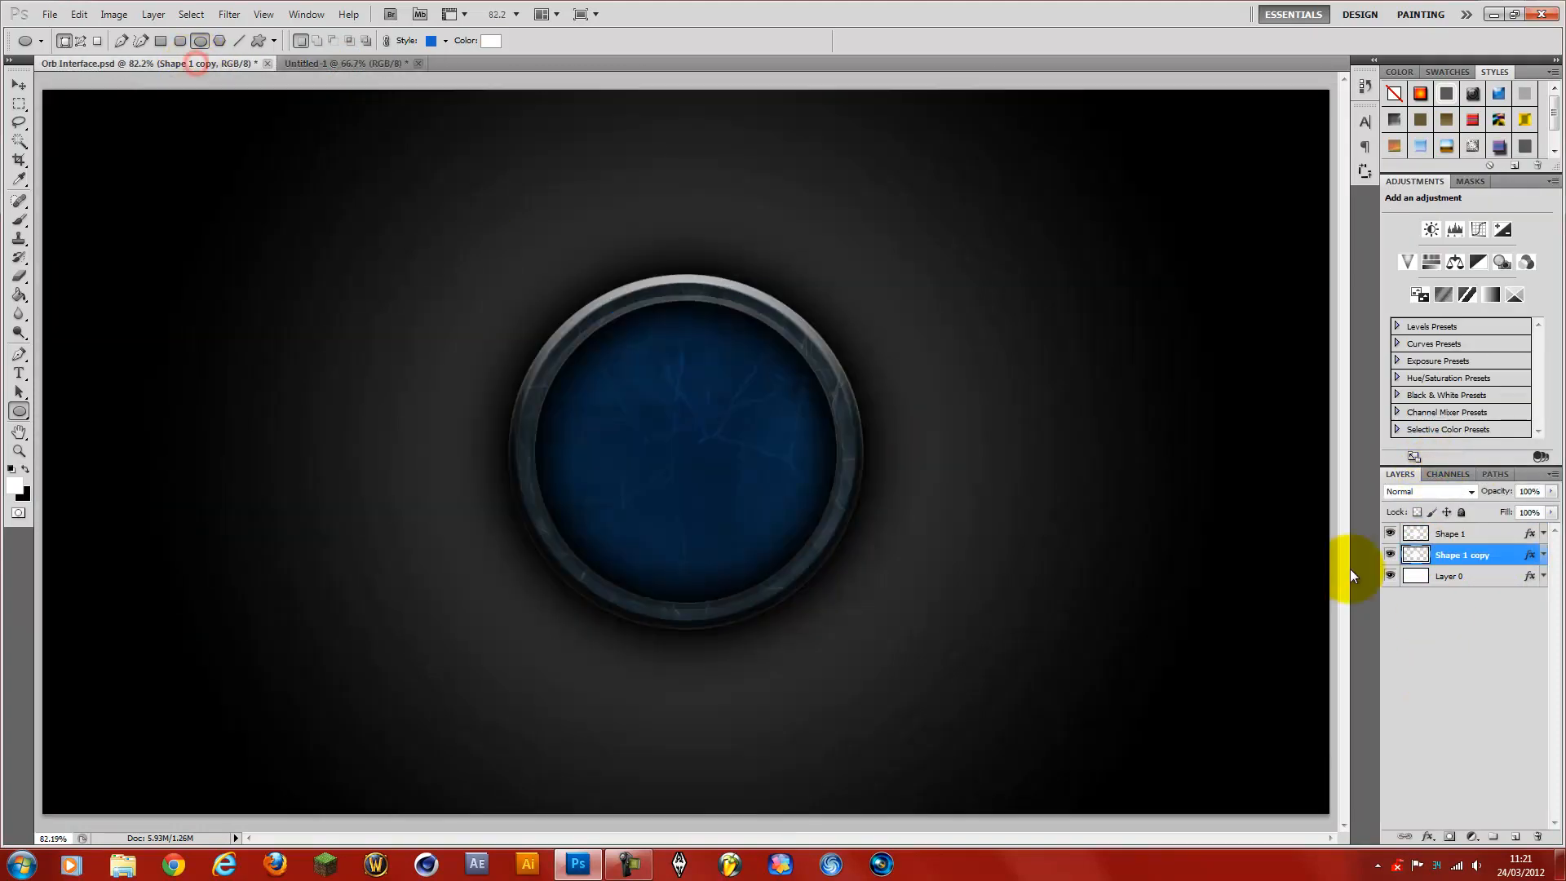
pyautogui.rightClick(1485, 534)
pyautogui.click(1435, 427)
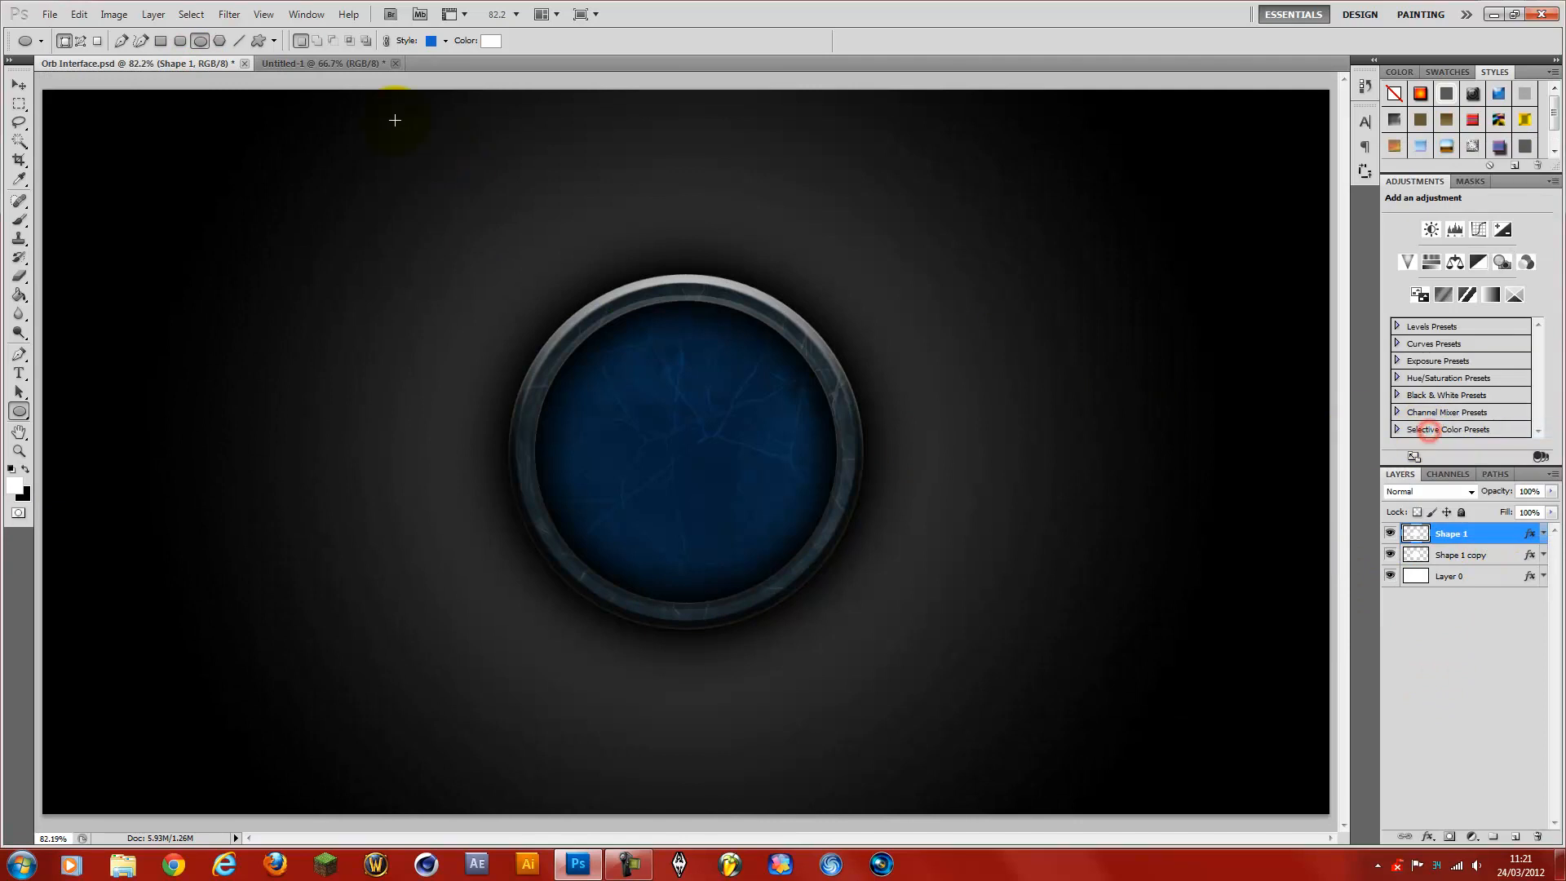
pyautogui.click(331, 66)
pyautogui.click(1491, 554)
pyautogui.rightClick(1490, 554)
pyautogui.click(1490, 552)
pyautogui.click(1486, 534)
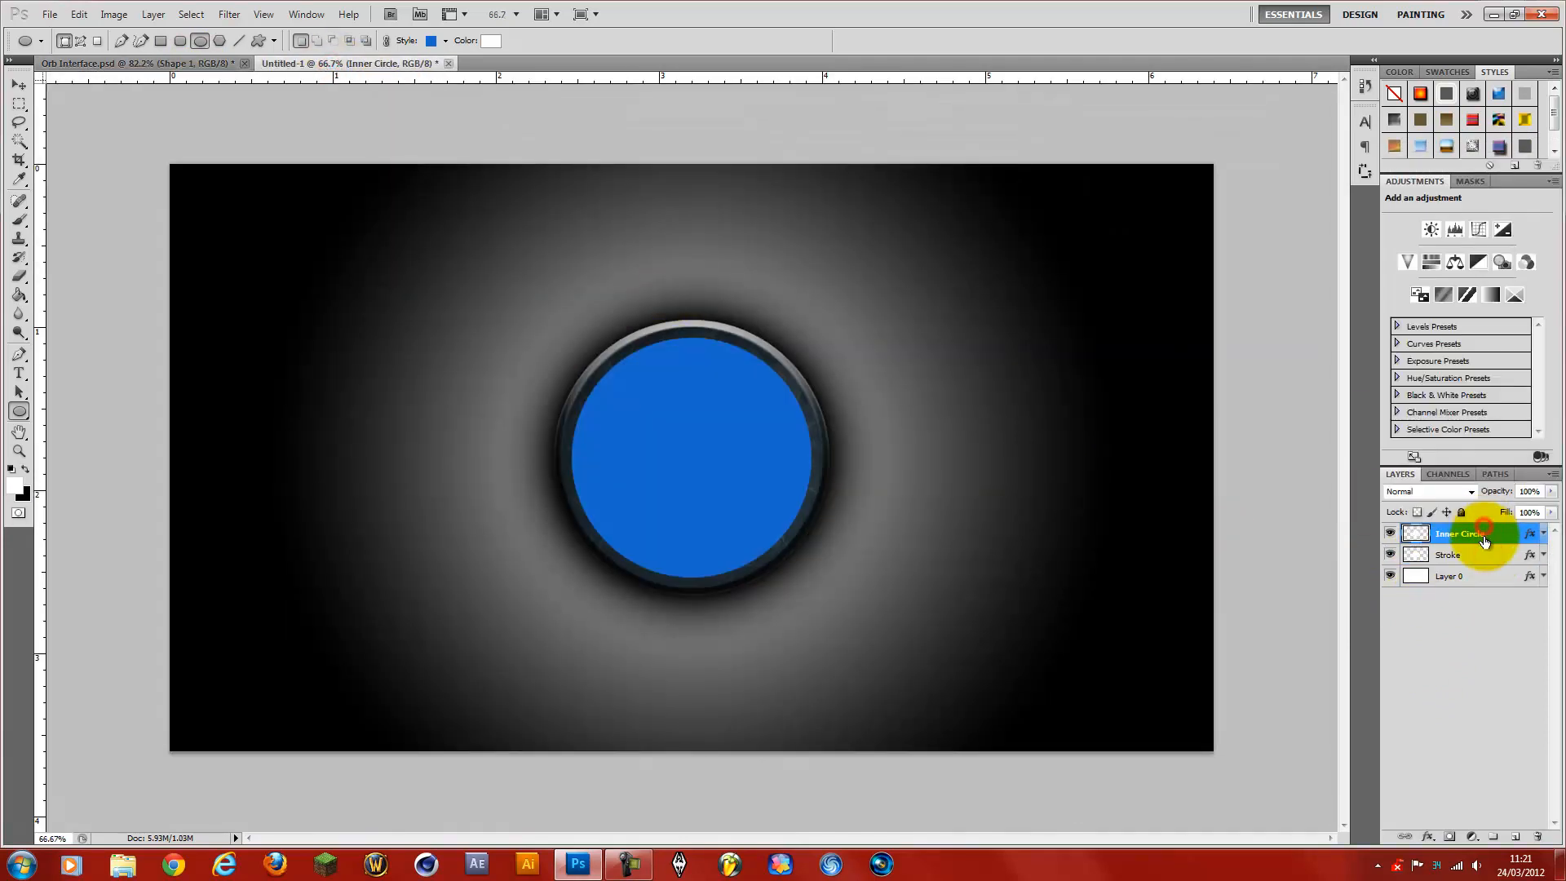
pyautogui.rightClick(1486, 535)
pyautogui.click(1457, 451)
pyautogui.click(1437, 646)
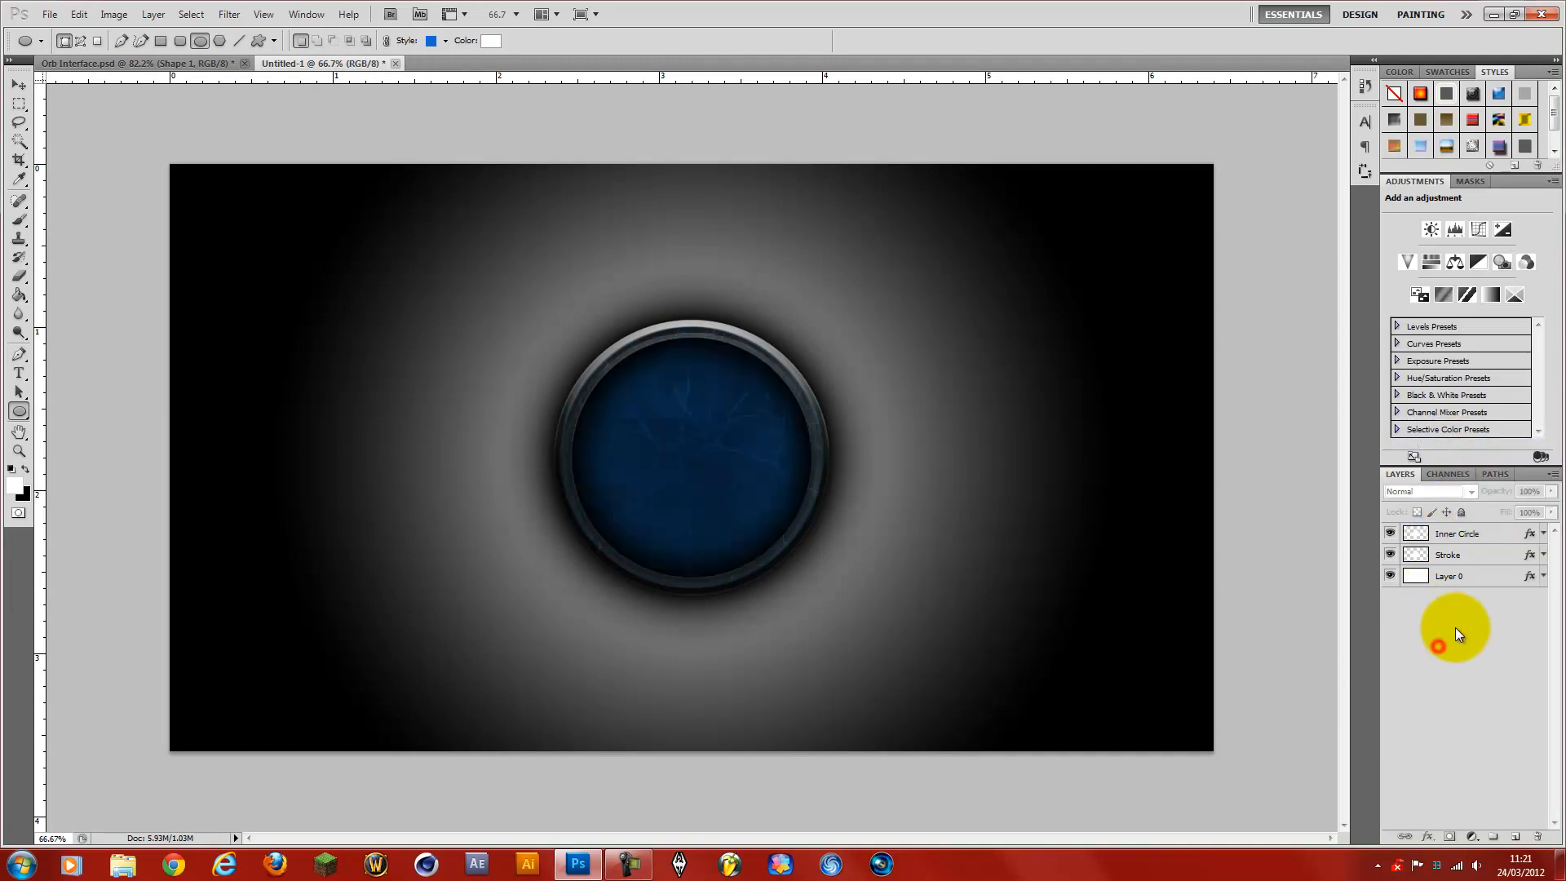
# - Examine the Stroke layer's Inner Shadow, Outer Glow and Inner Glow settings, including the shadow color
pyautogui.click(19, 451)
pyautogui.click(482, 40)
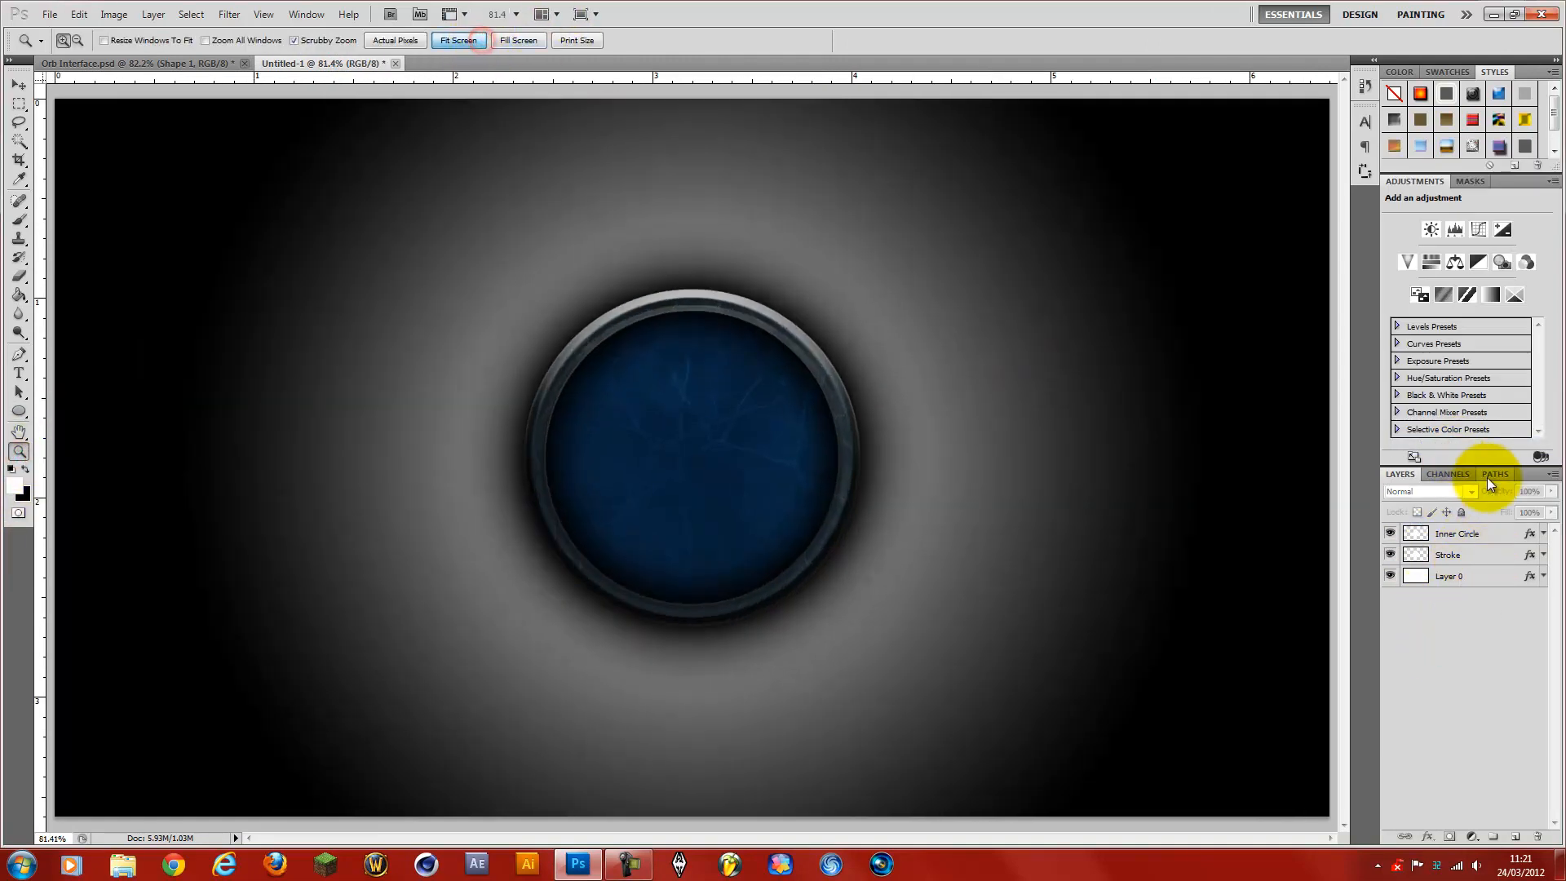
pyautogui.doubleClick(1469, 555)
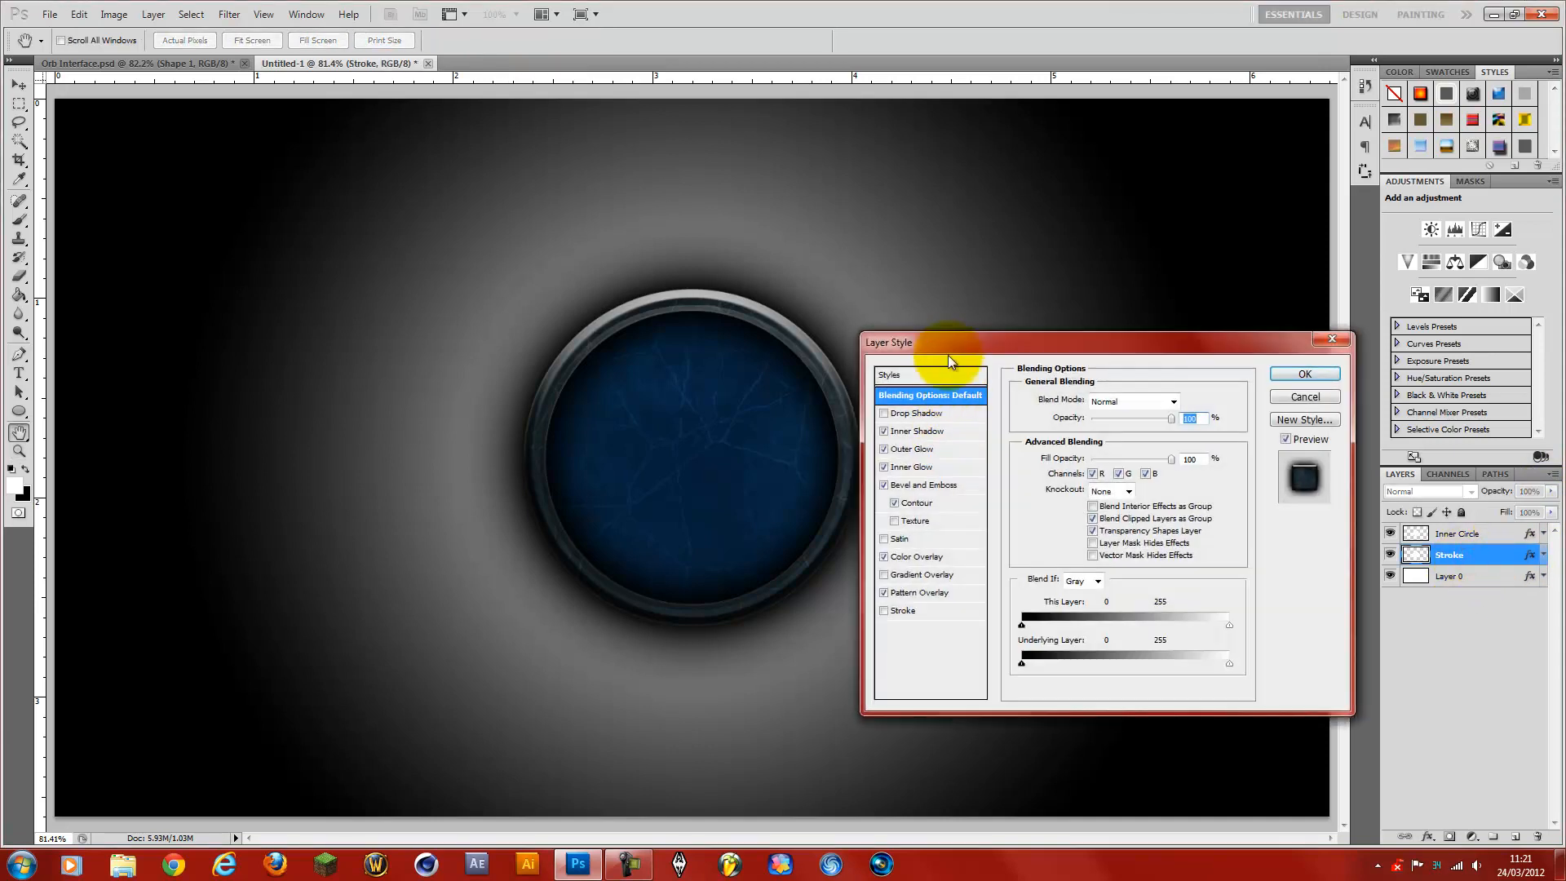
pyautogui.moveTo(954, 344); pyautogui.dragTo(991, 324)
pyautogui.click(986, 416)
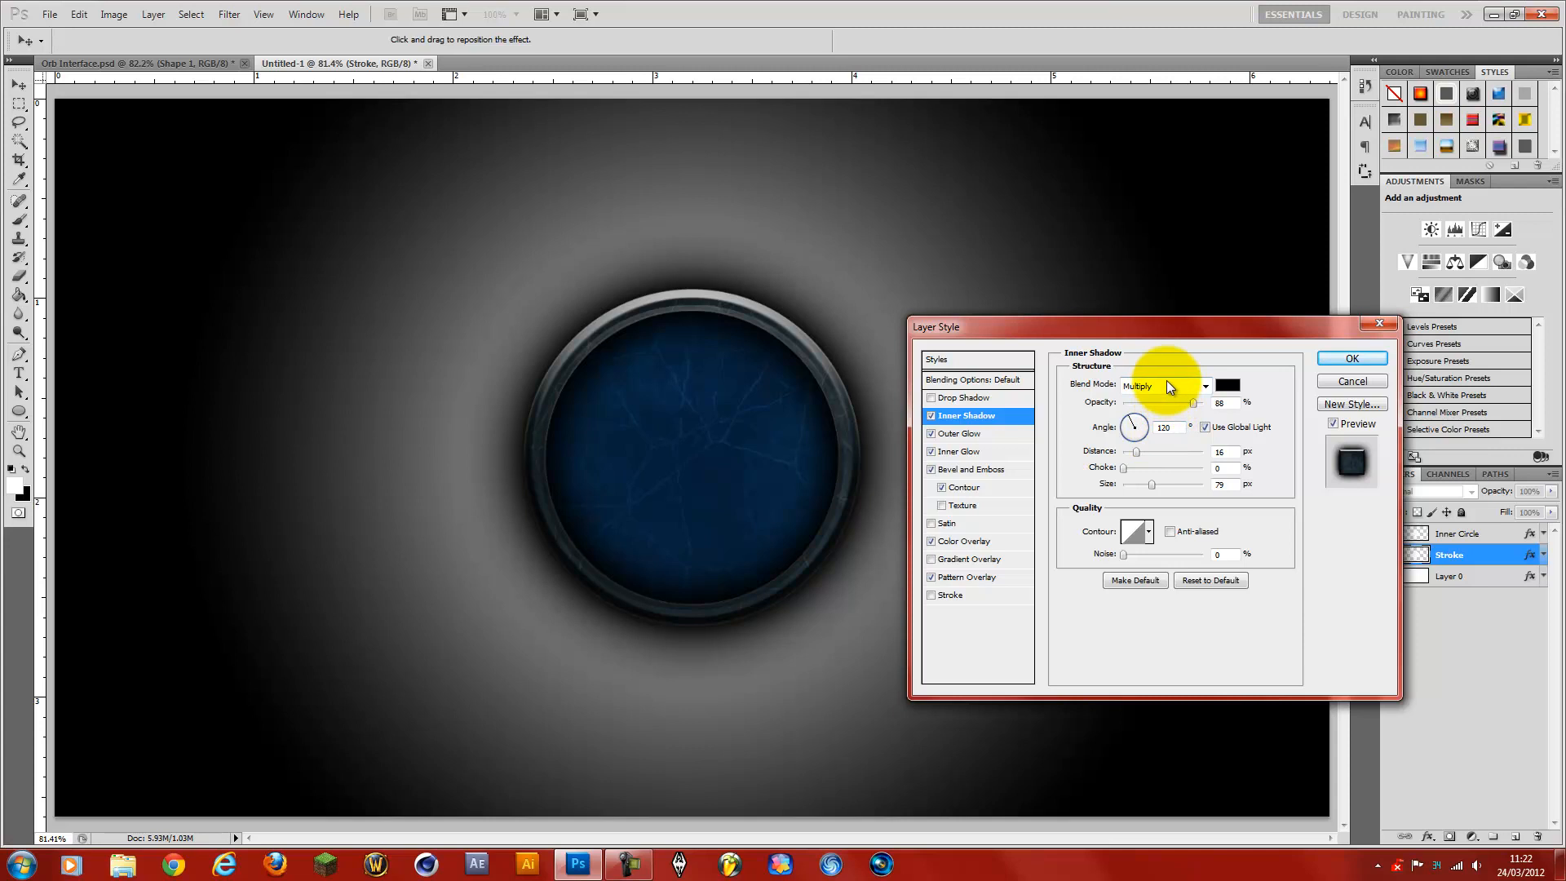
pyautogui.click(1228, 385)
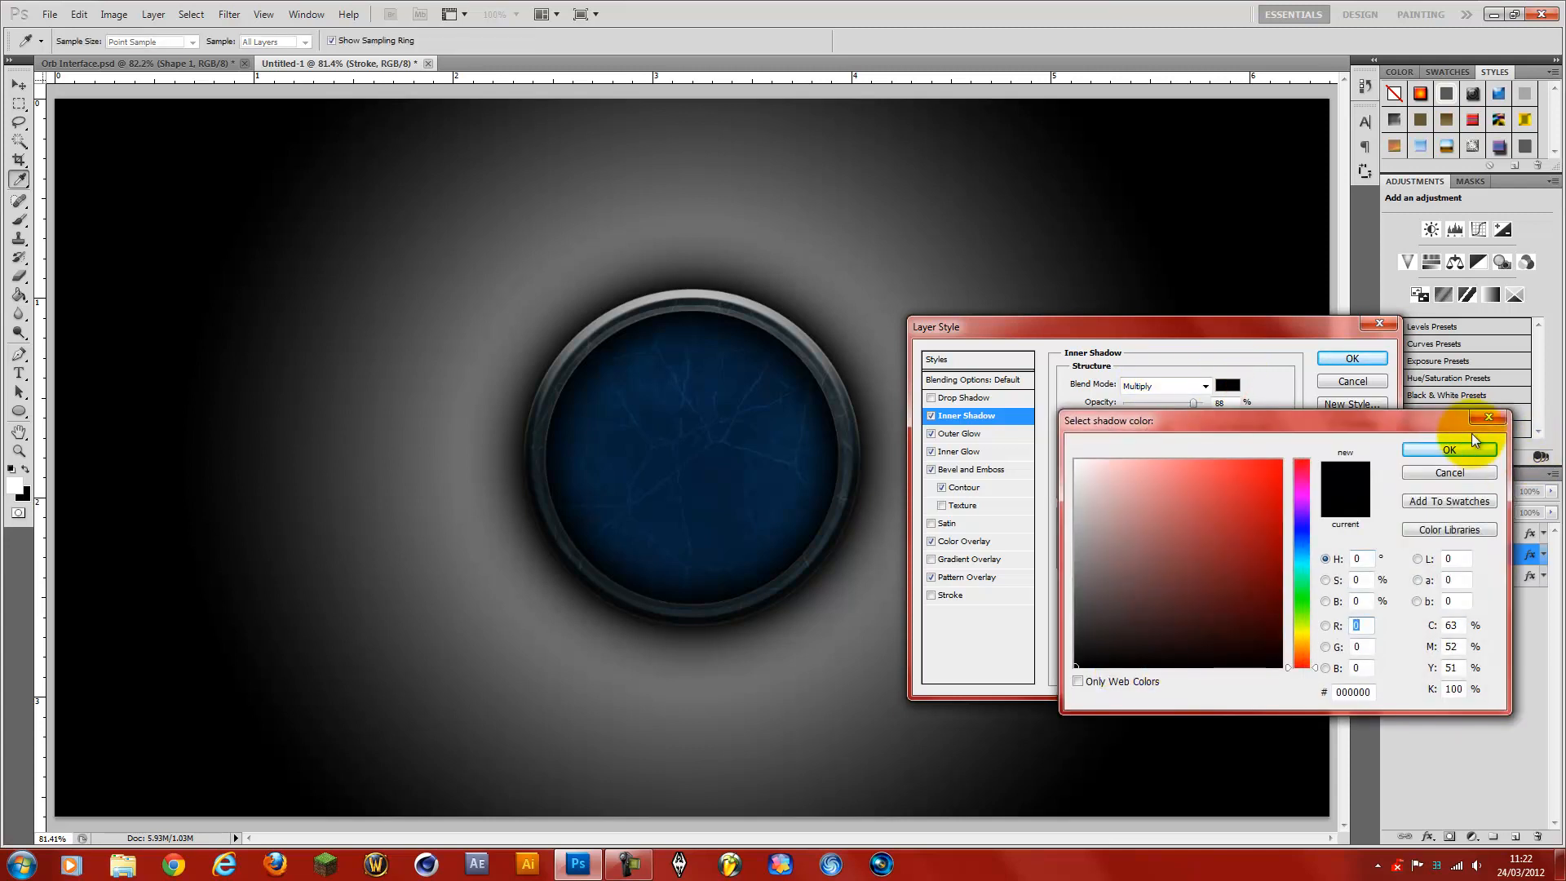
pyautogui.click(1444, 448)
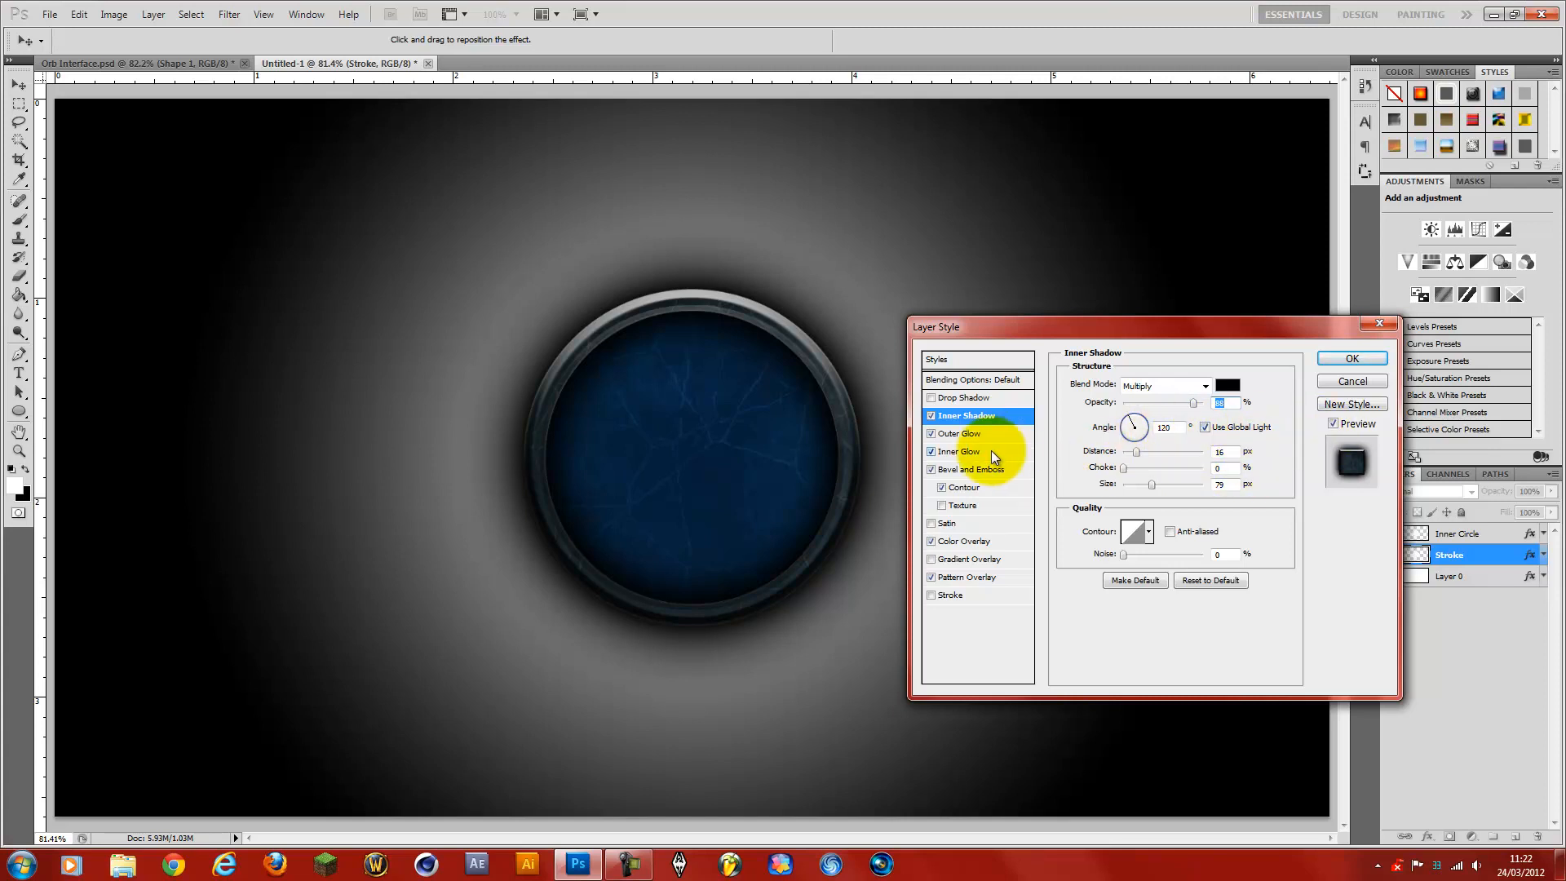
pyautogui.click(977, 433)
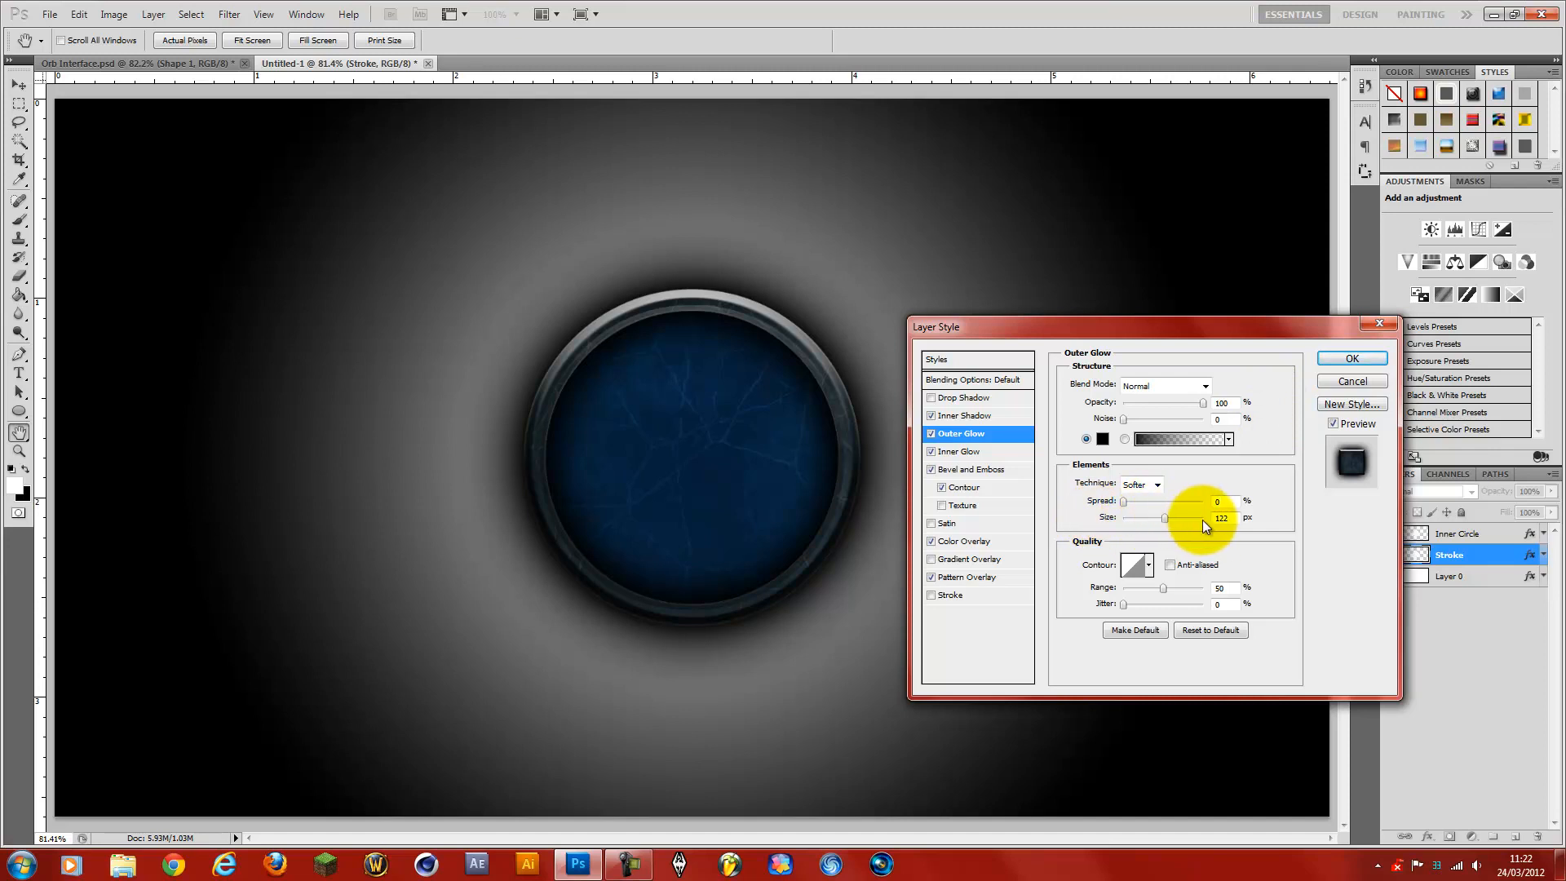
pyautogui.click(982, 451)
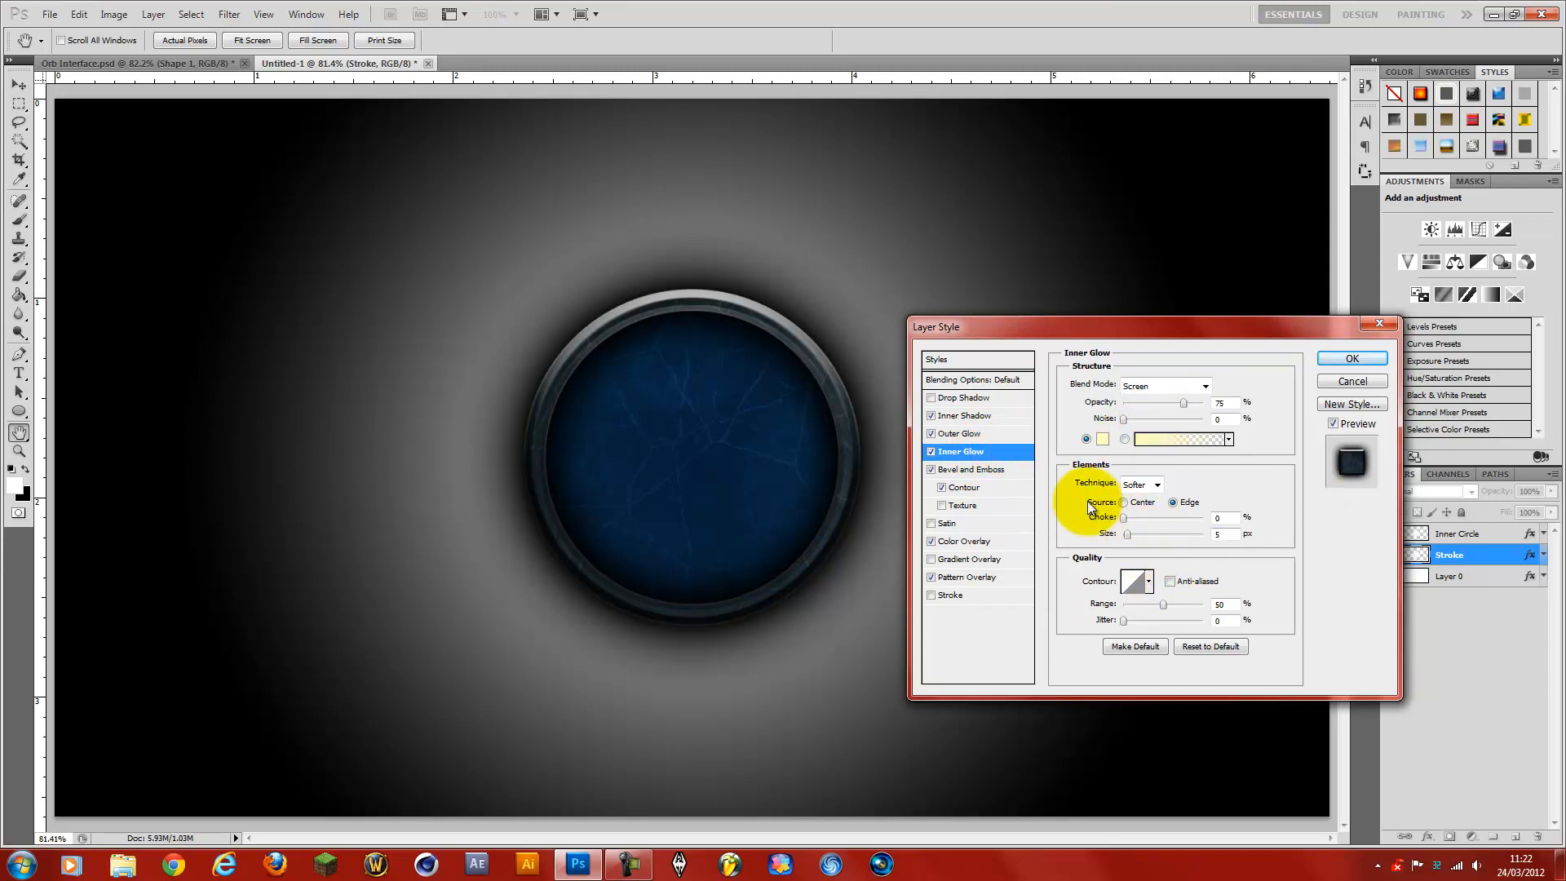
# - Examine the Stroke layer's Bevel and Emboss settings, including the highlight and shadow colors
pyautogui.click(1014, 468)
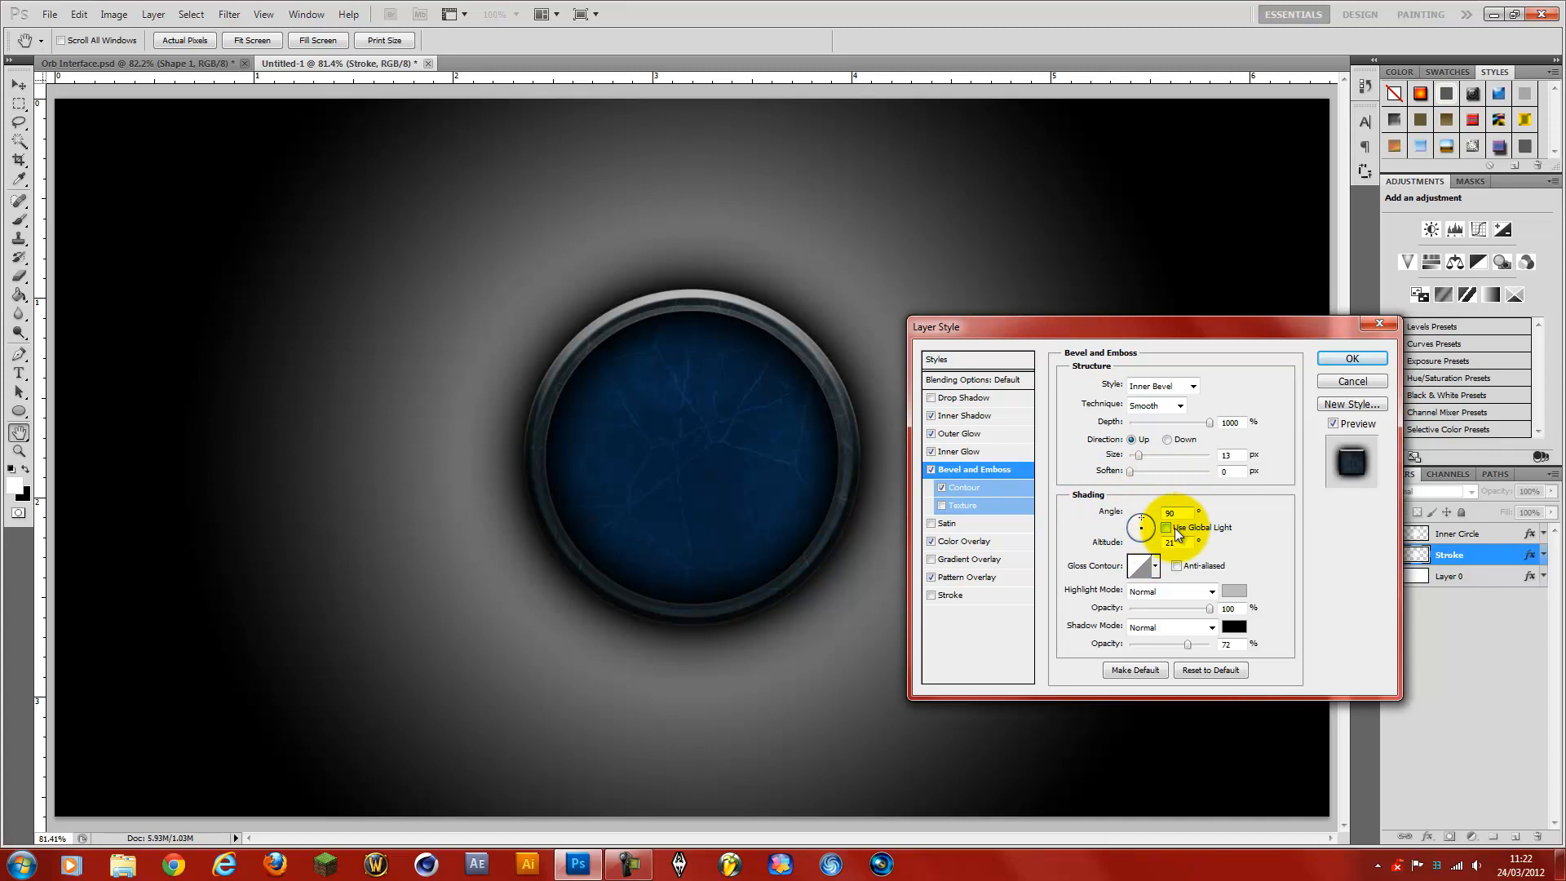
pyautogui.click(1234, 591)
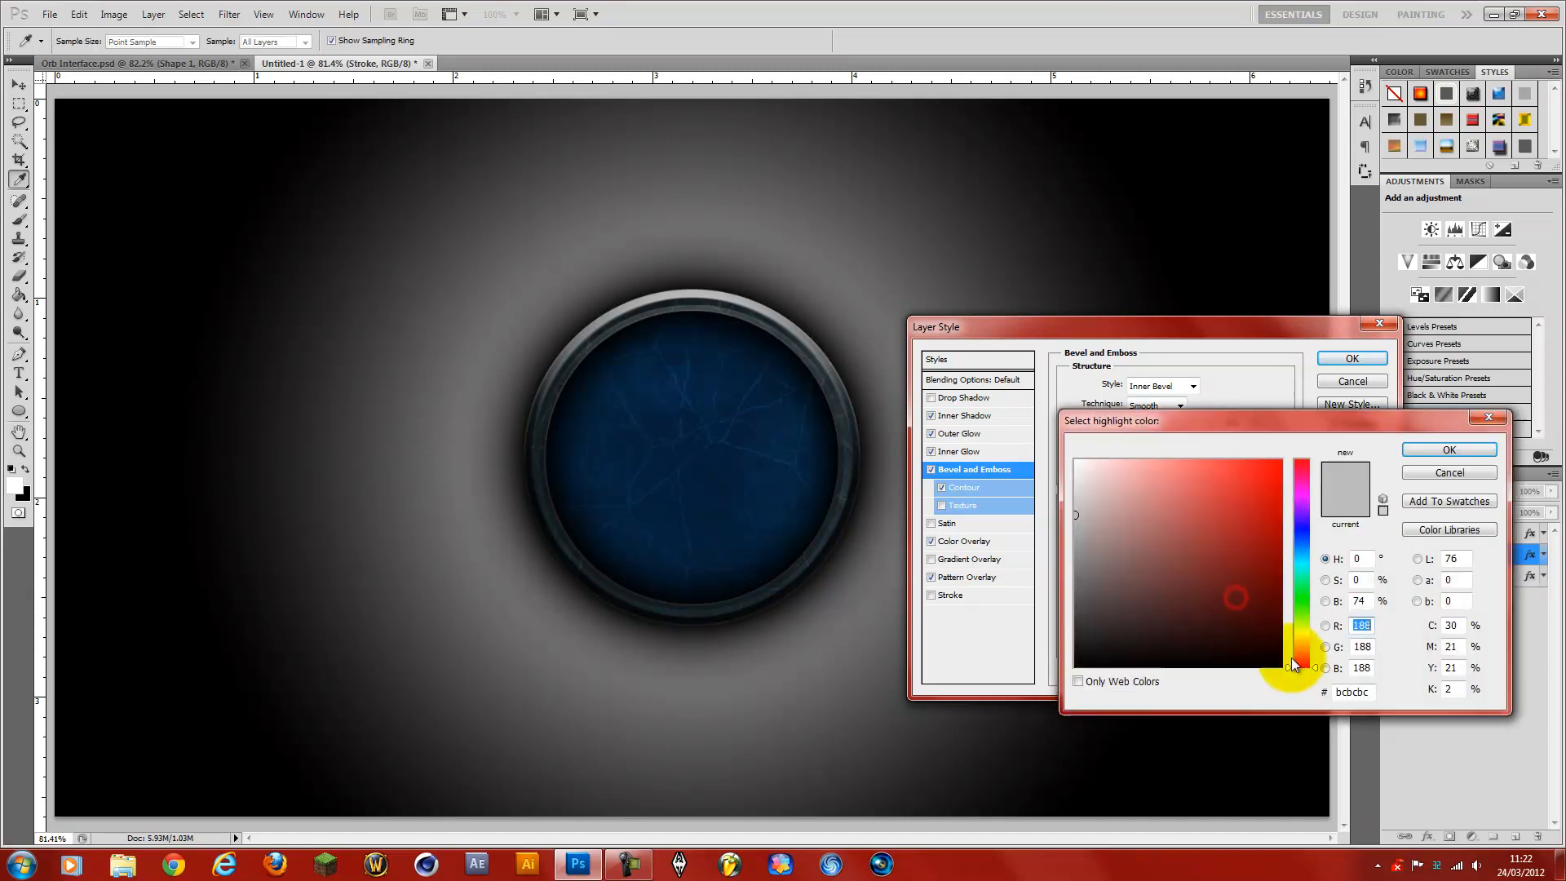
pyautogui.doubleClick(1375, 695)
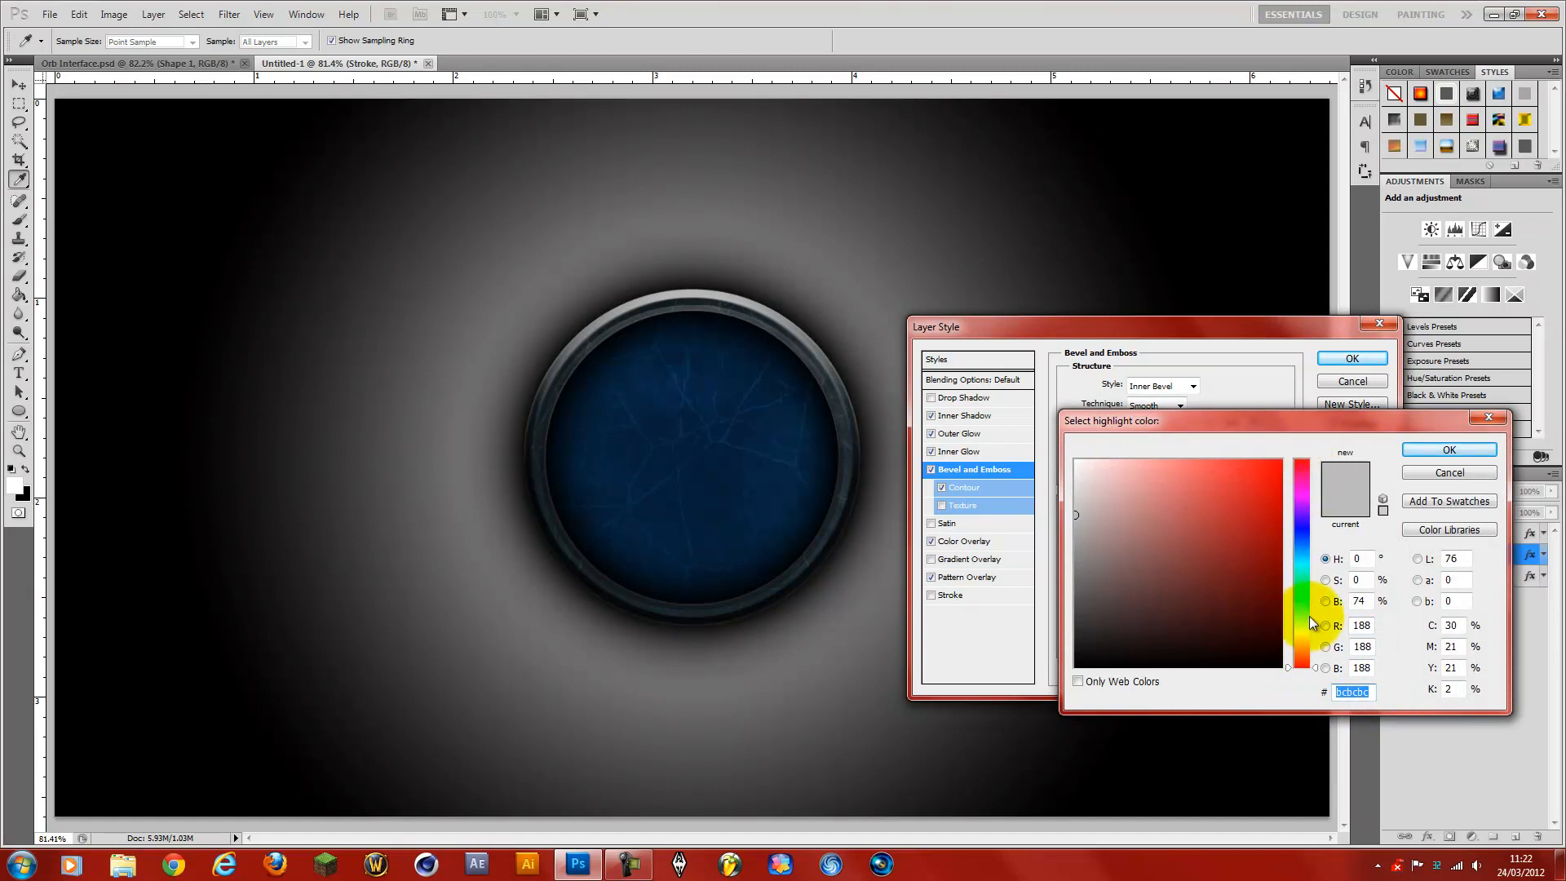
pyautogui.click(1438, 457)
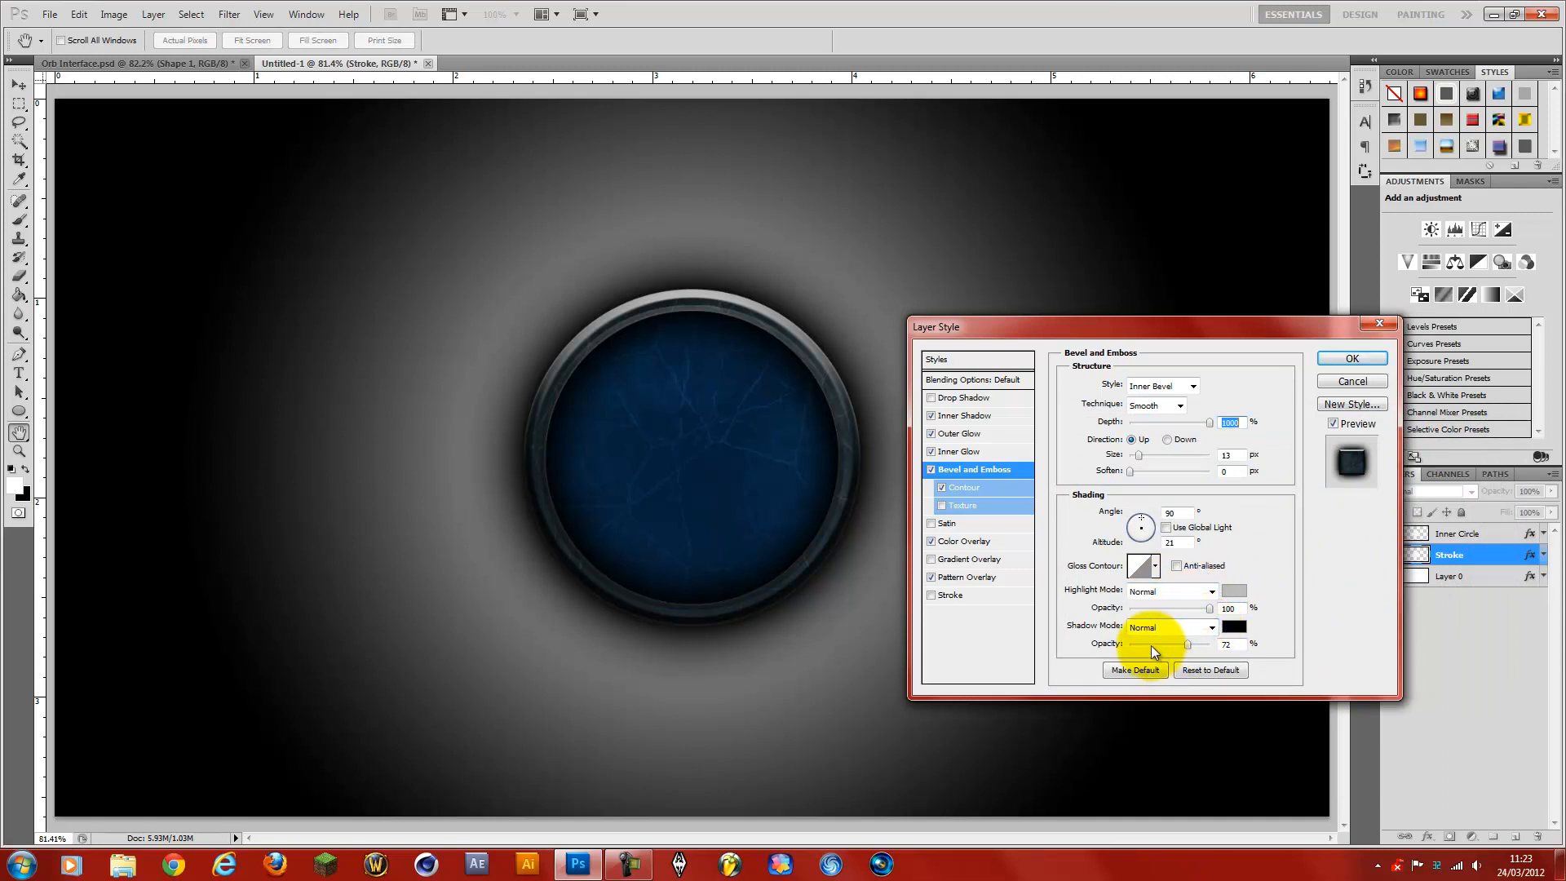
pyautogui.click(1234, 627)
pyautogui.click(1422, 451)
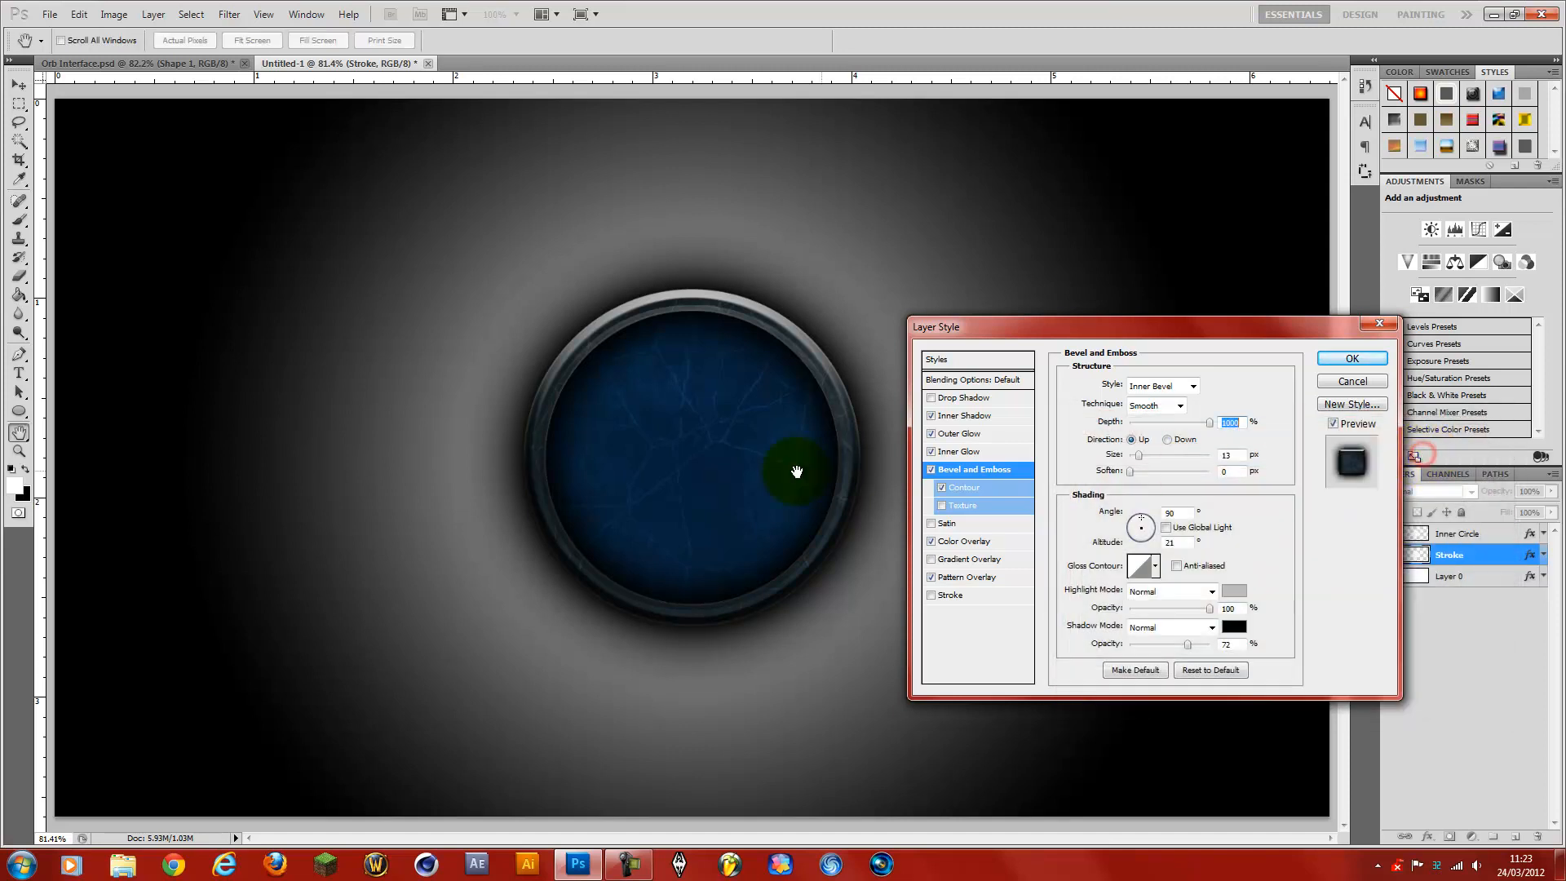
# - Examine the Stroke layer's bevel Contour and Color Overlay settings, including the overlay color's hex code
pyautogui.click(988, 489)
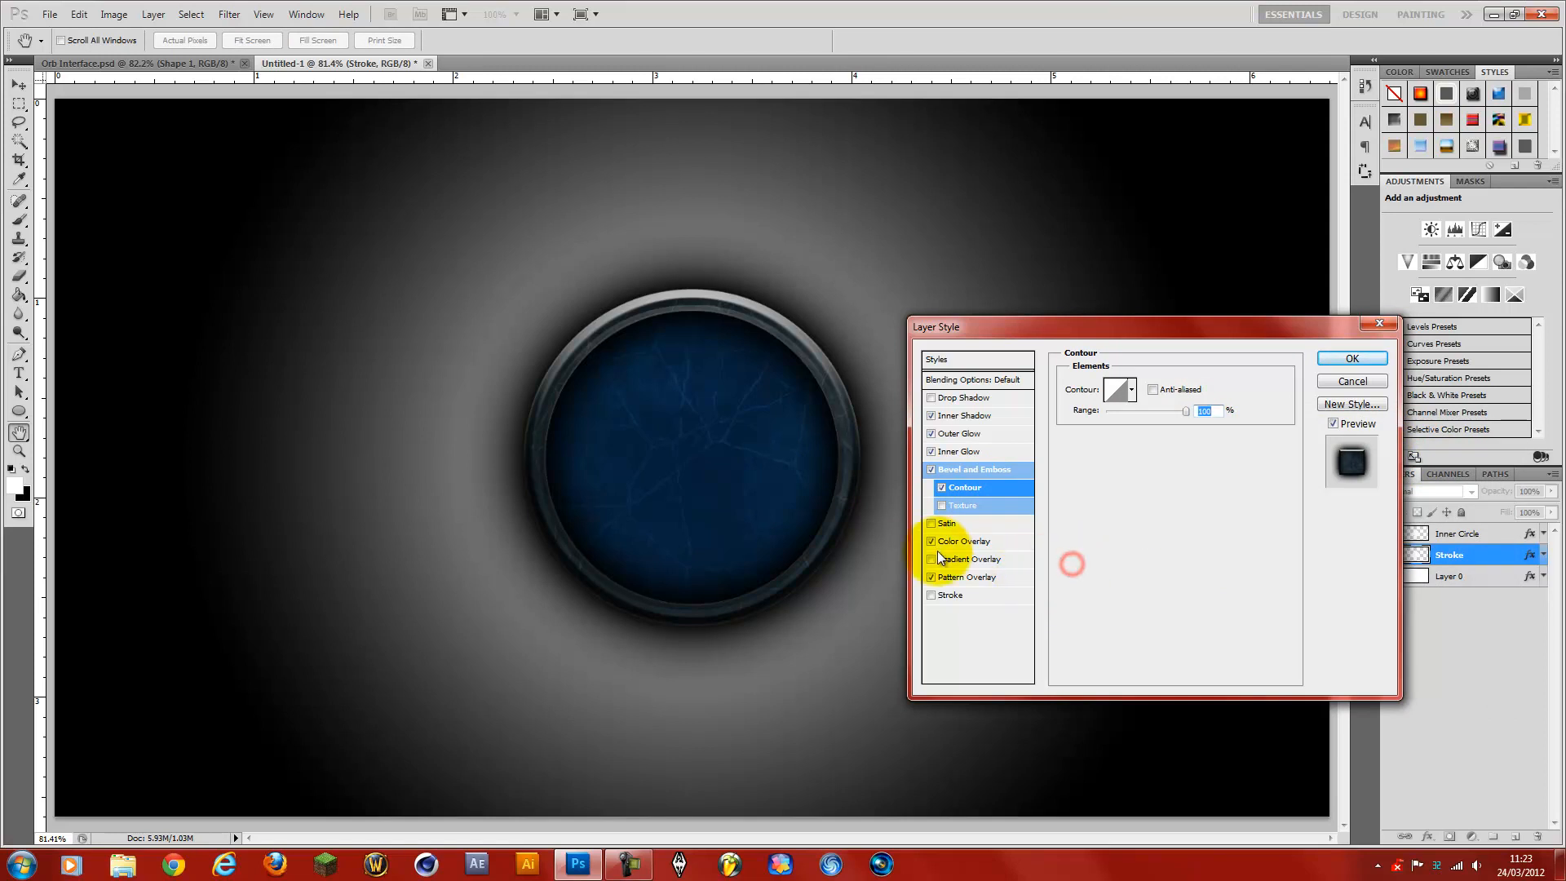
pyautogui.click(982, 541)
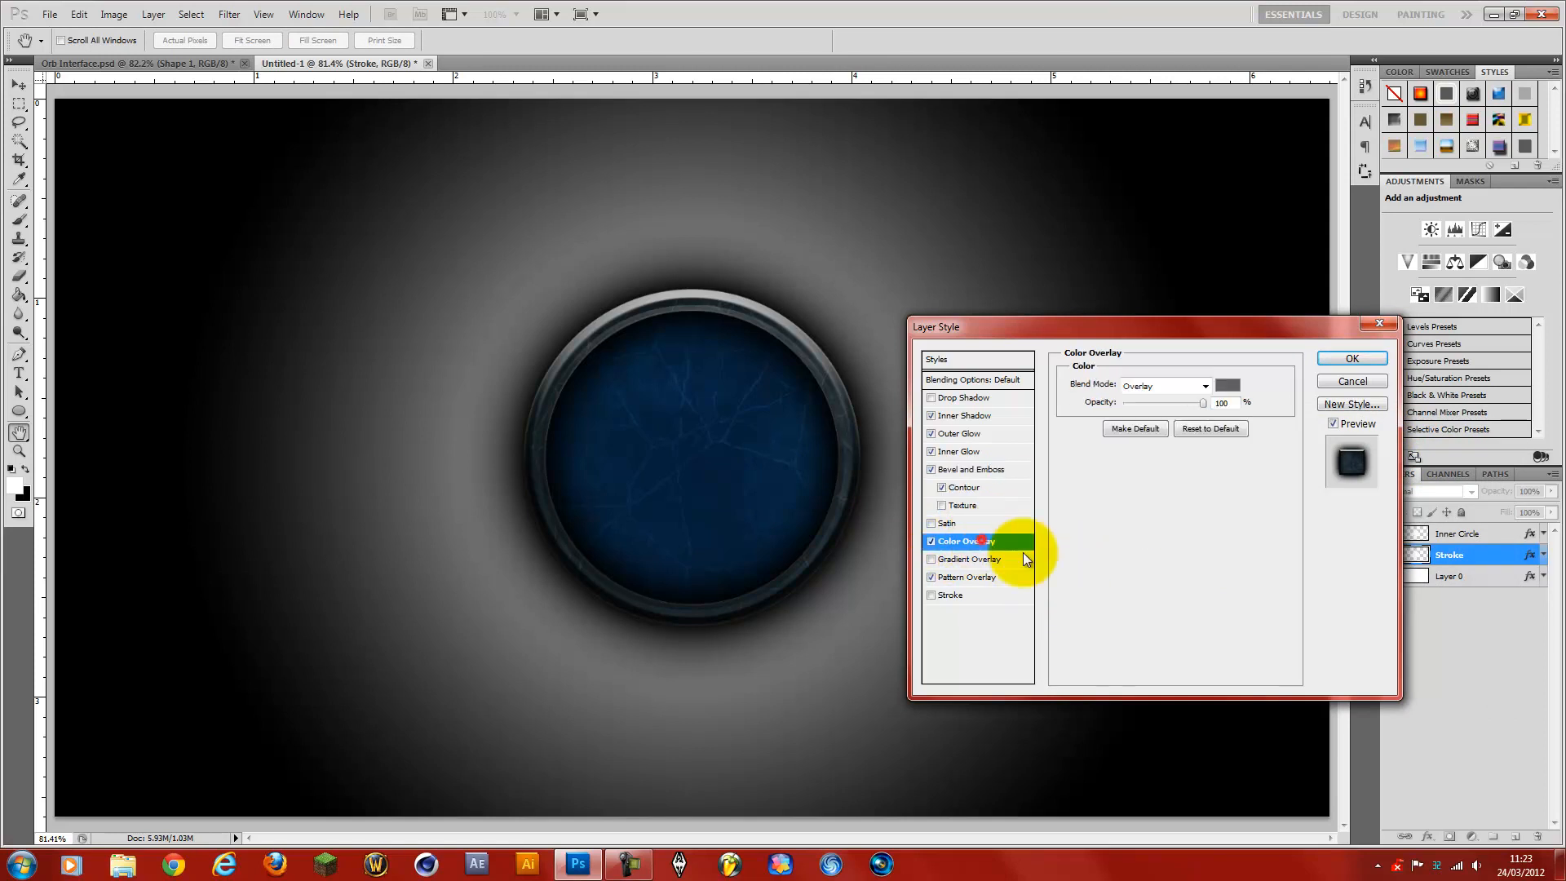
pyautogui.click(1229, 387)
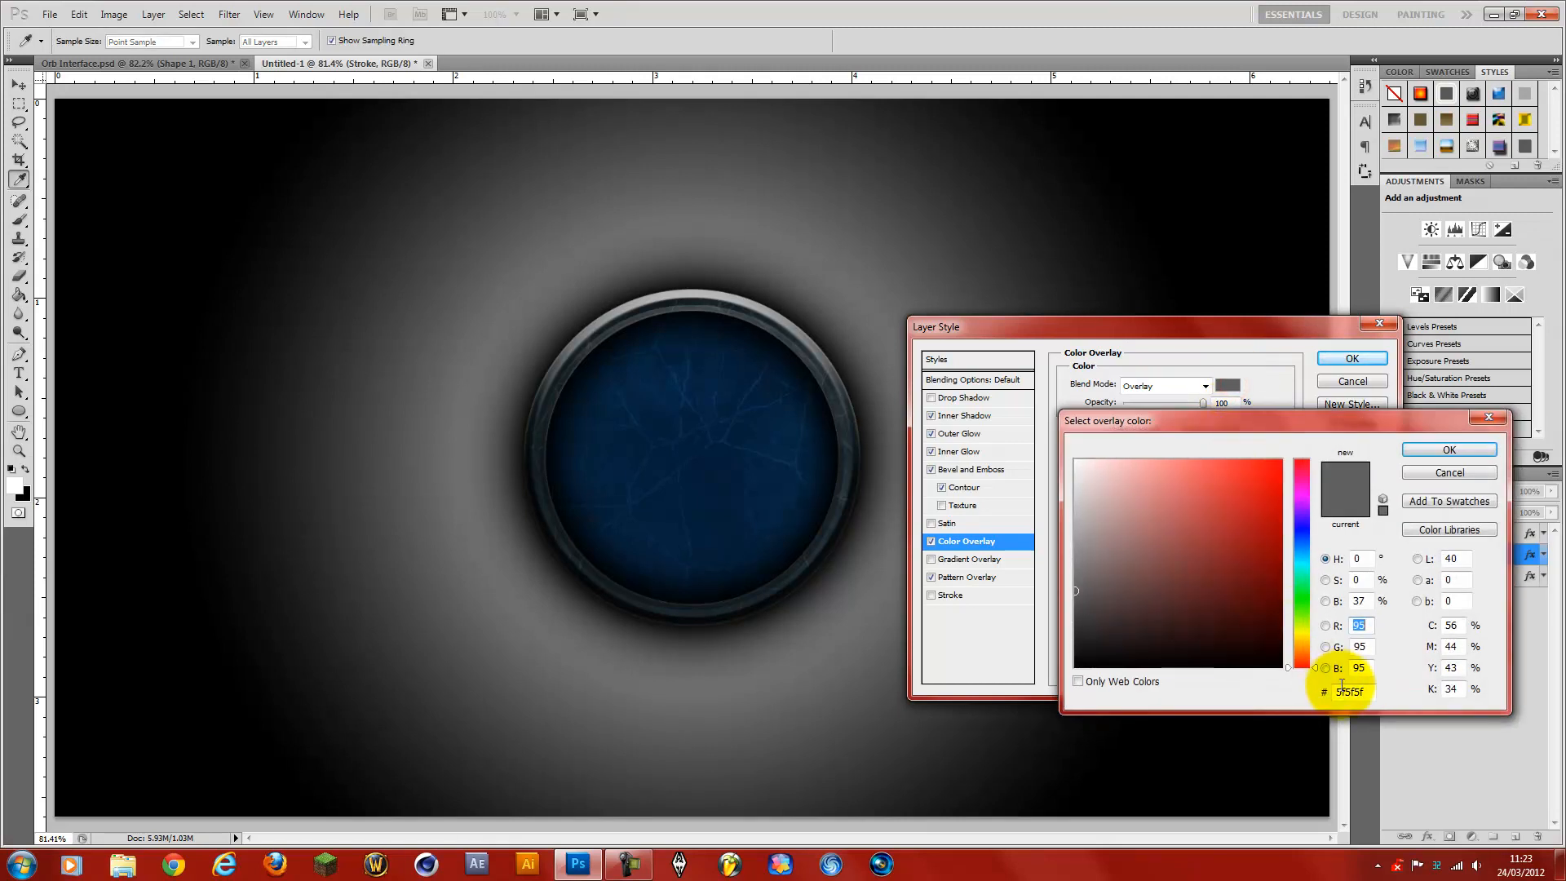
pyautogui.moveTo(1366, 692); pyautogui.dragTo(1337, 699)
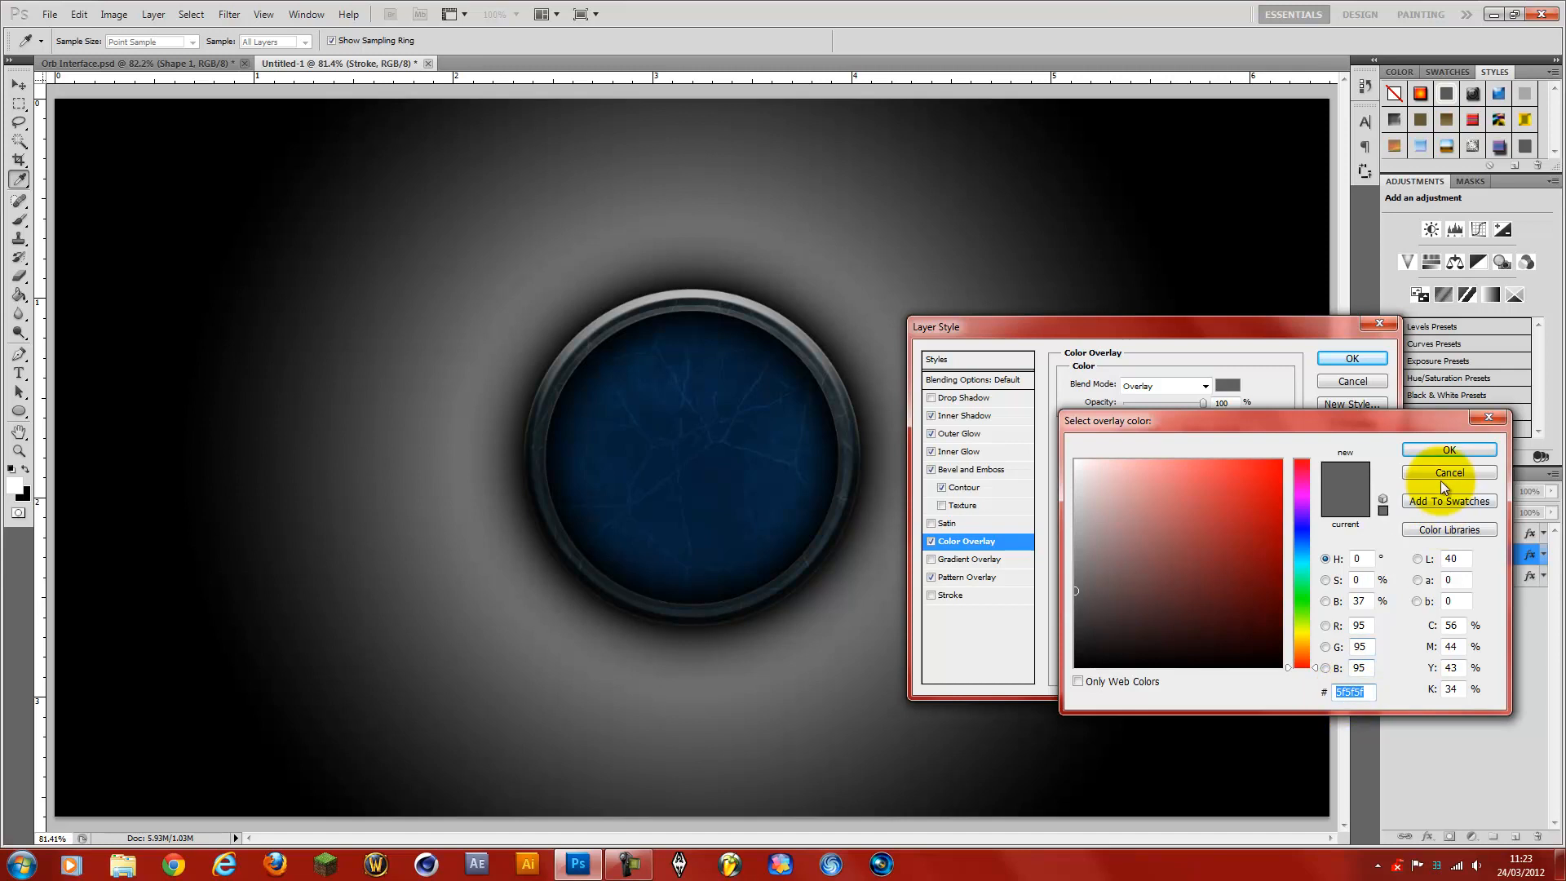
pyautogui.click(1423, 448)
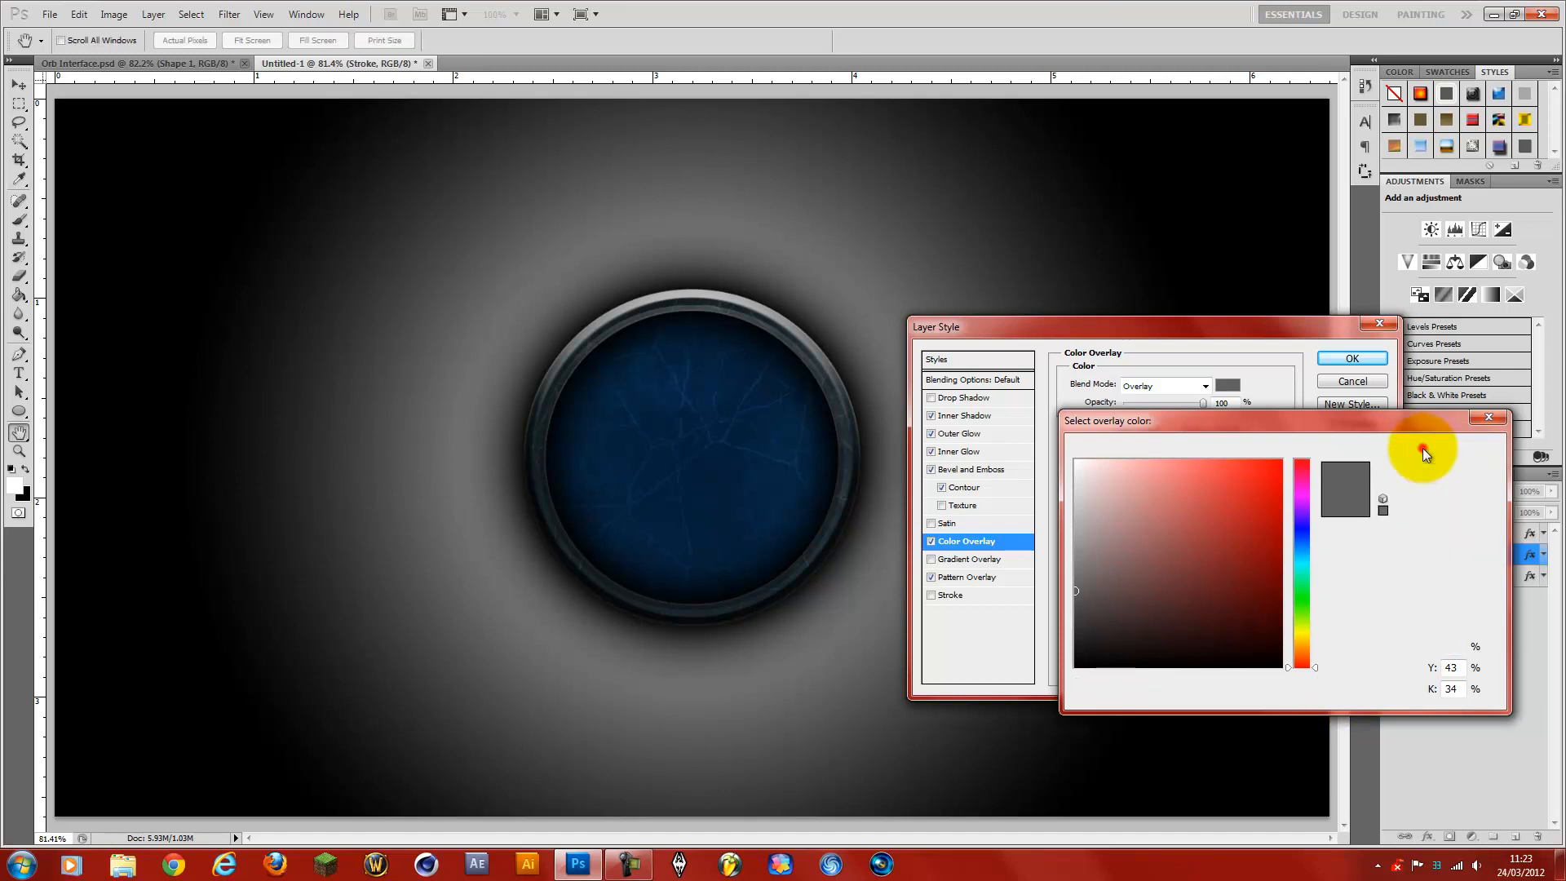
# - Examine the Stroke layer's Pattern Overlay settings and the available patterns
pyautogui.click(984, 580)
pyautogui.click(1175, 437)
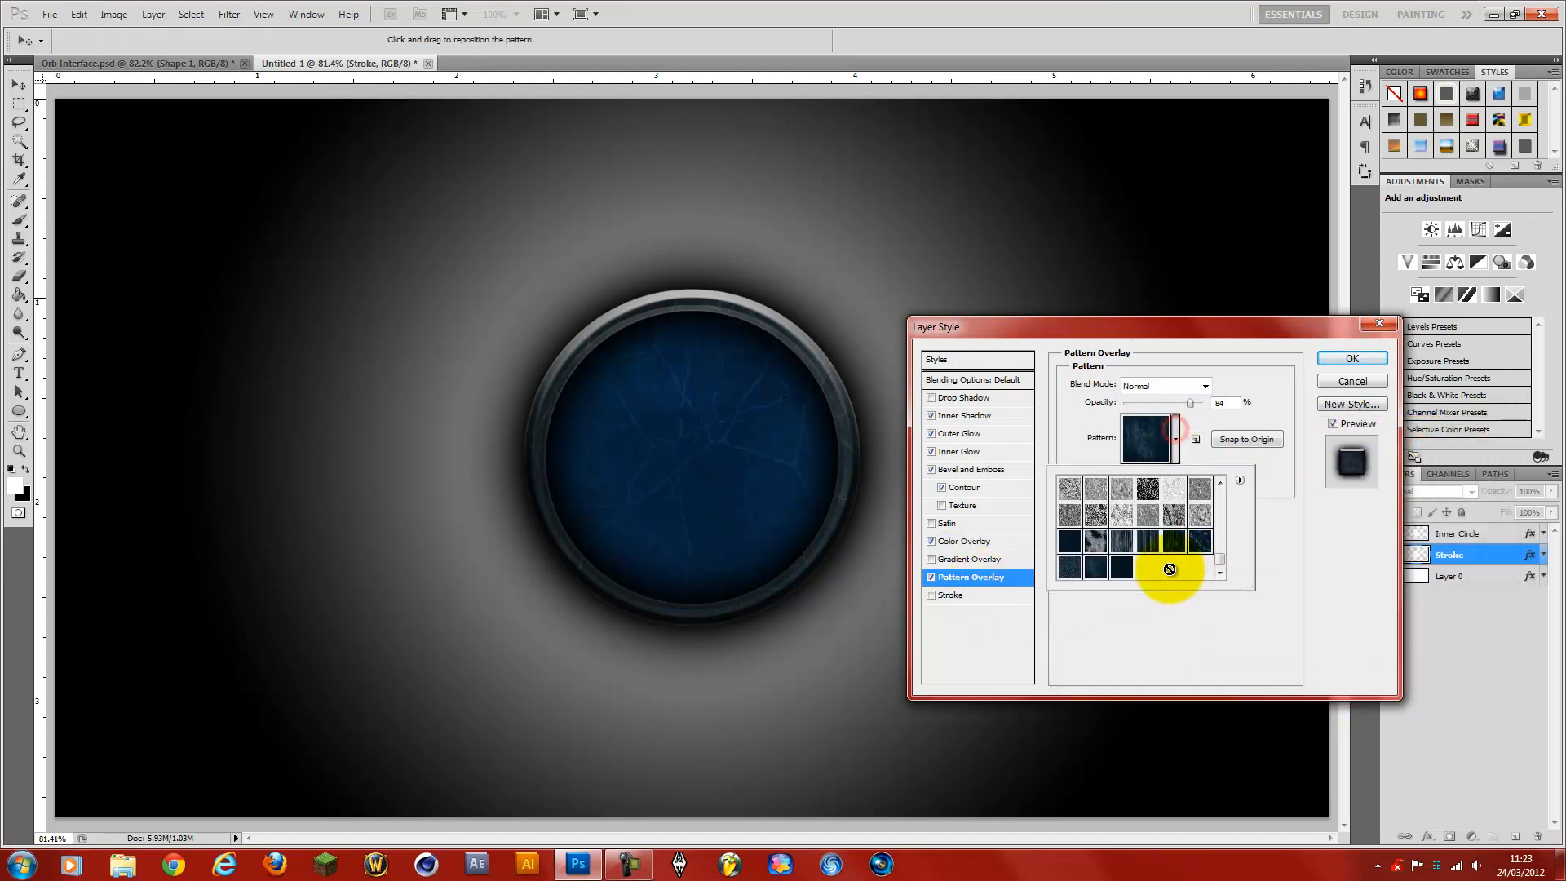
pyautogui.click(1258, 614)
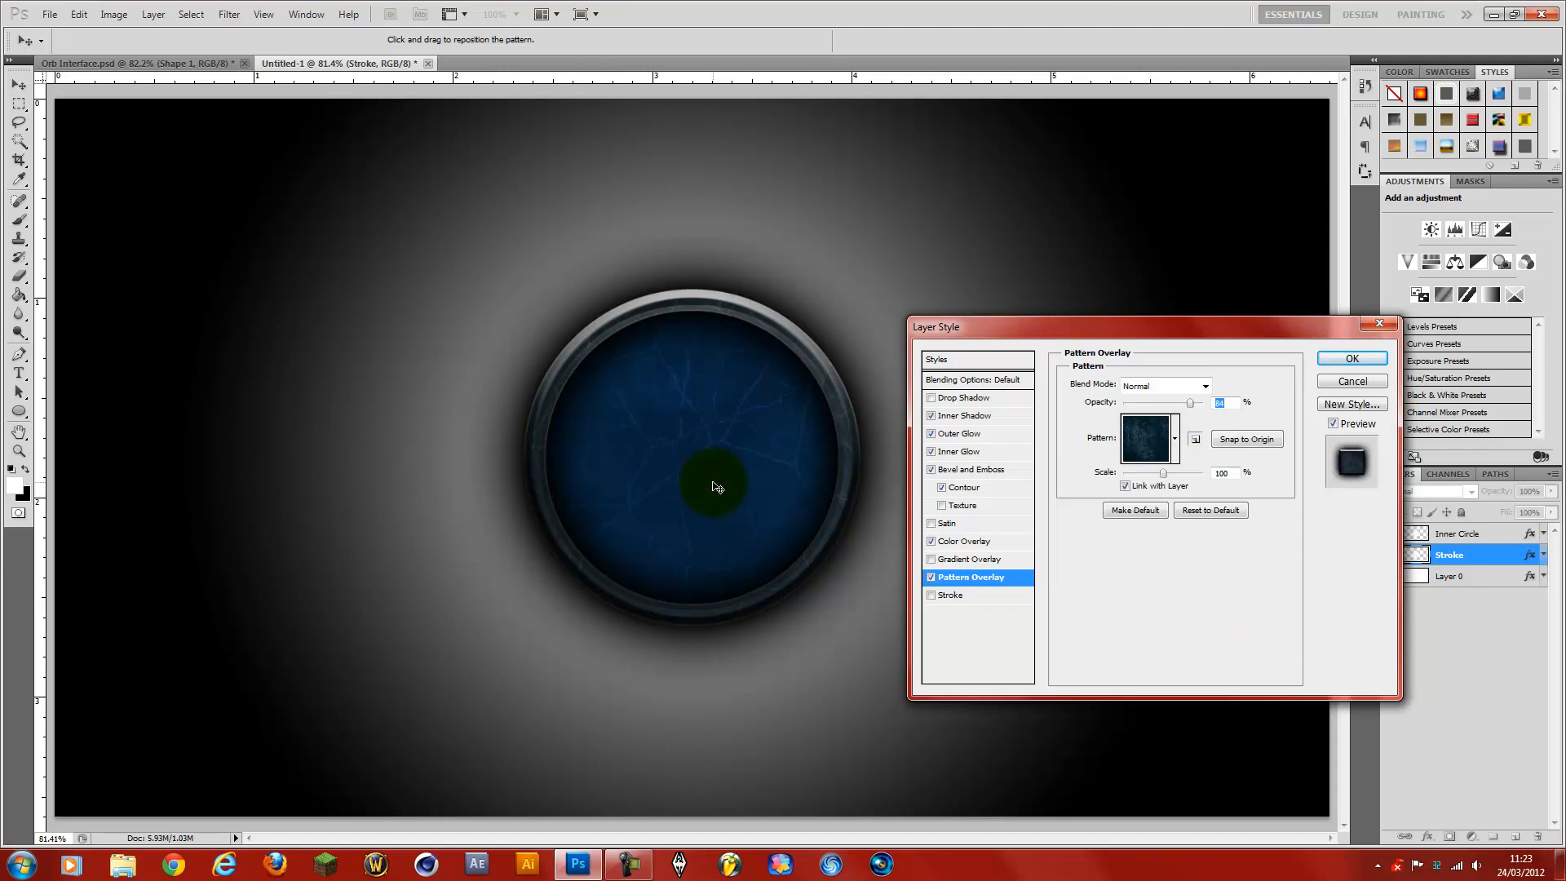
pyautogui.click(1353, 378)
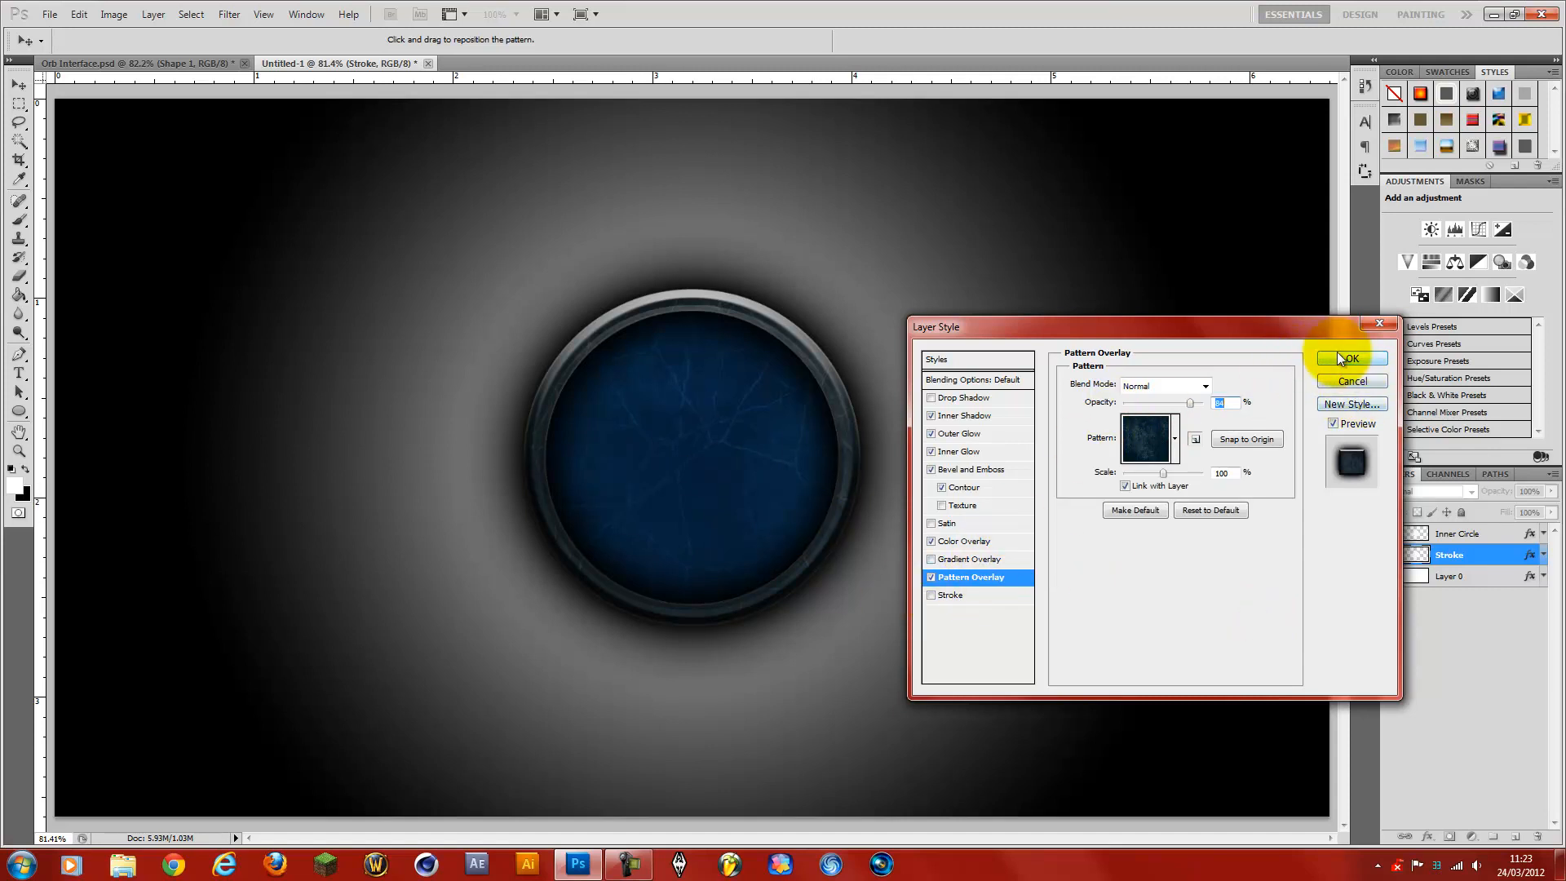
# - Examine the Inner Circle layer's Inner Shadow, Outer Glow and Inner Glow settings, including the shadow color
pyautogui.click(1339, 357)
pyautogui.doubleClick(1491, 539)
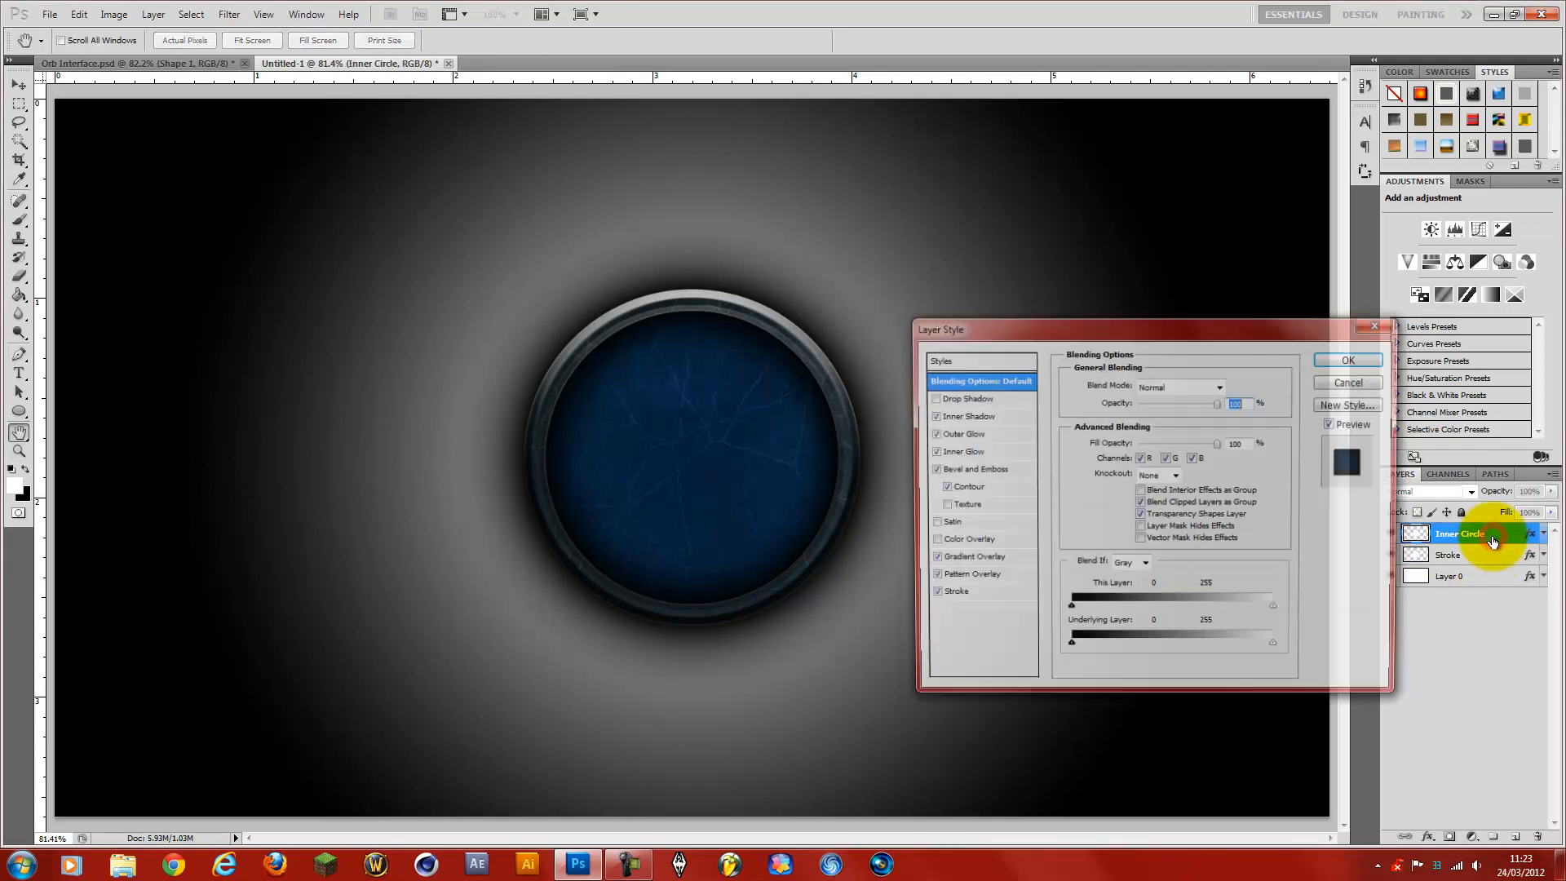
pyautogui.click(967, 417)
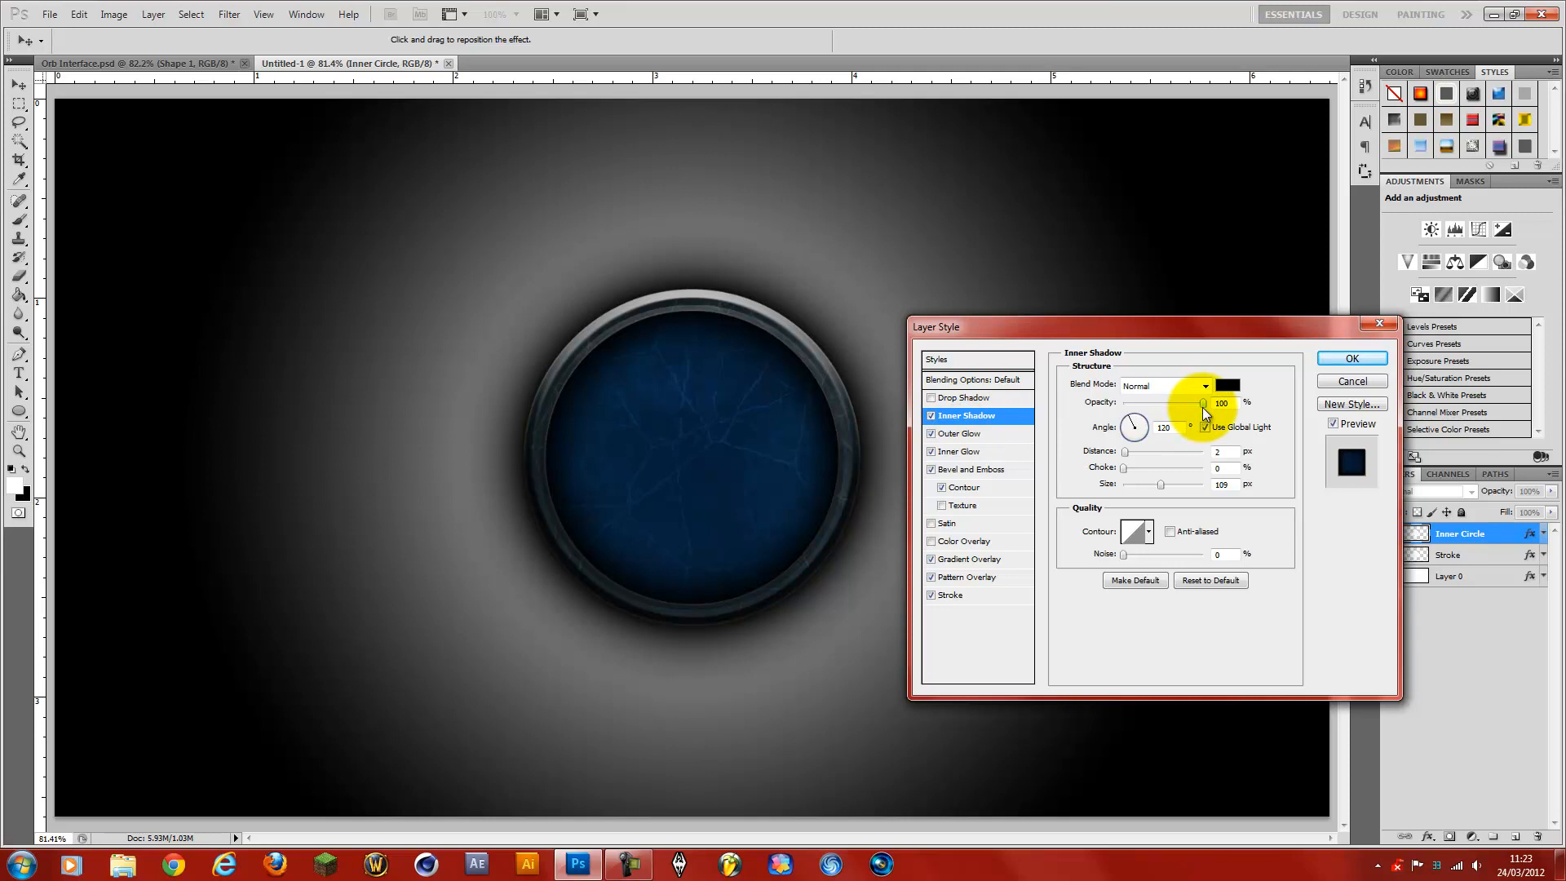
pyautogui.click(1228, 385)
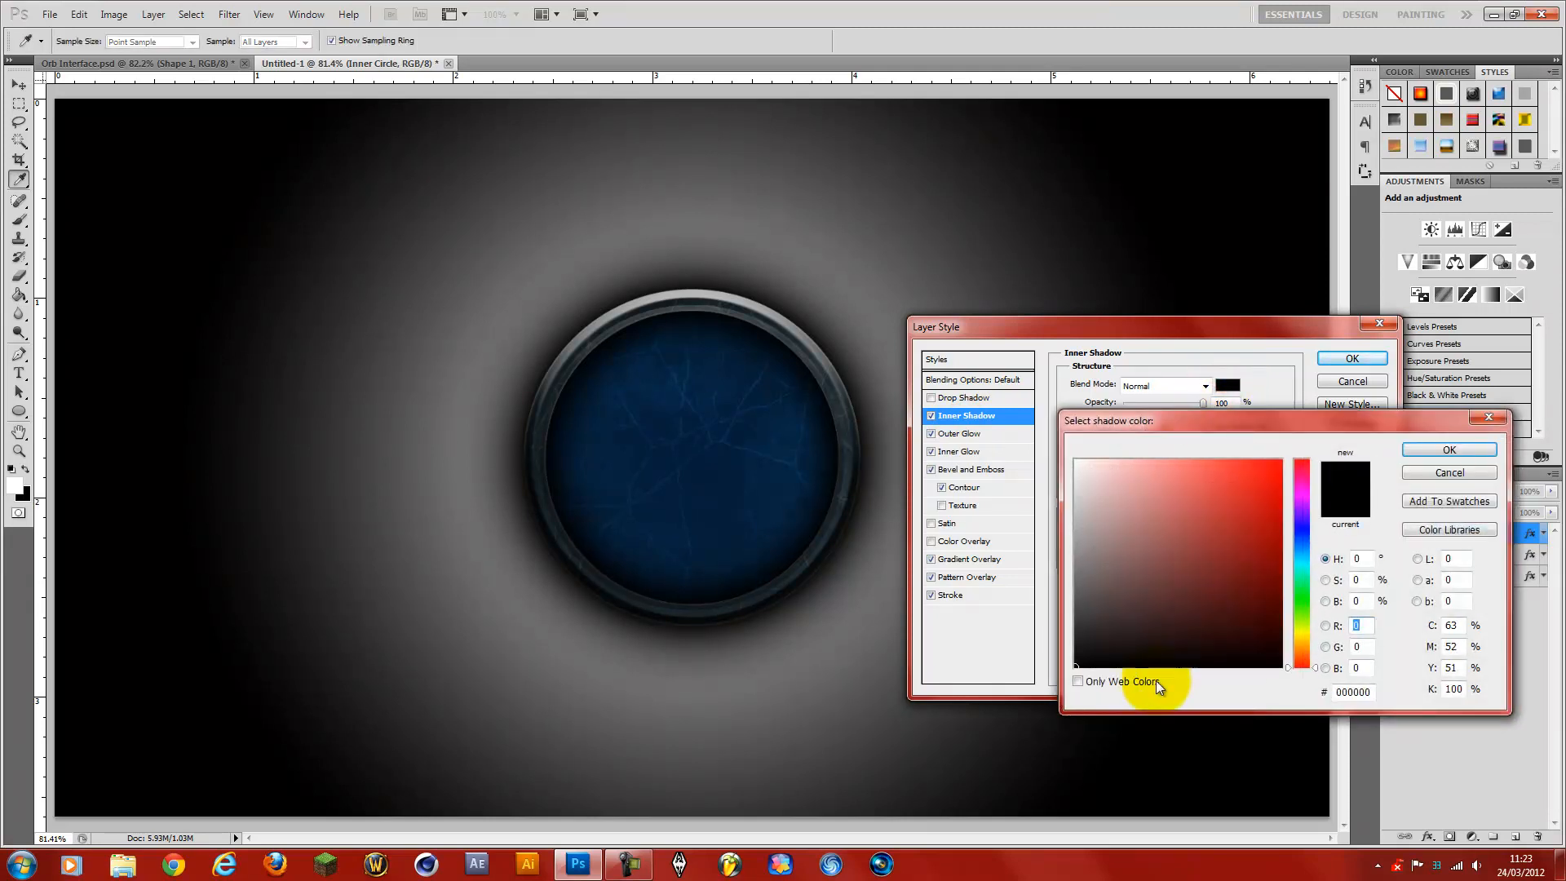
pyautogui.click(1411, 448)
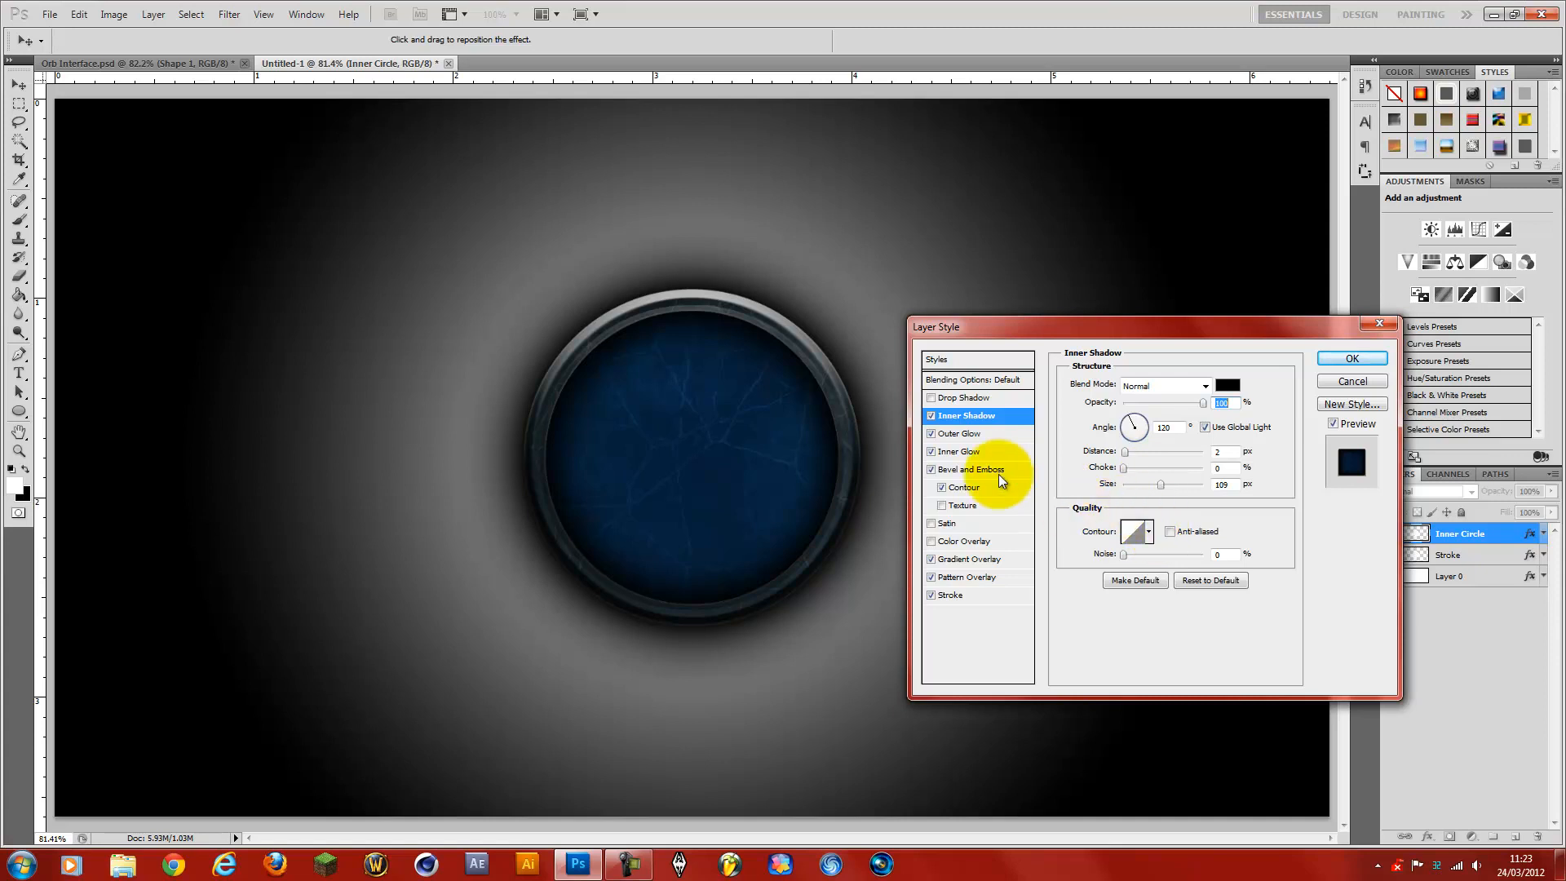
pyautogui.click(963, 434)
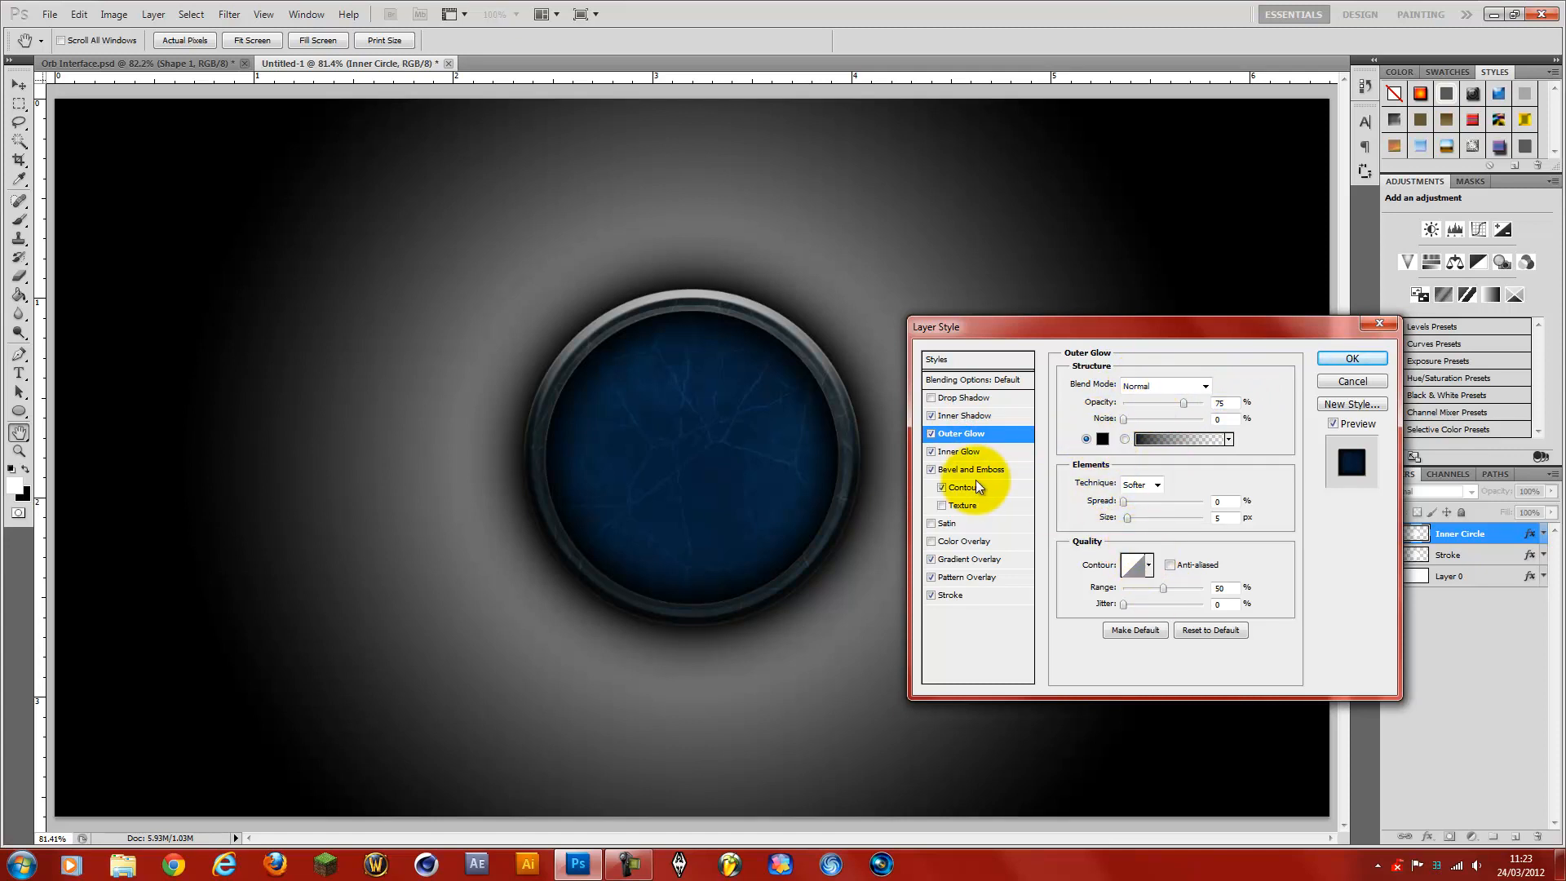
pyautogui.click(971, 454)
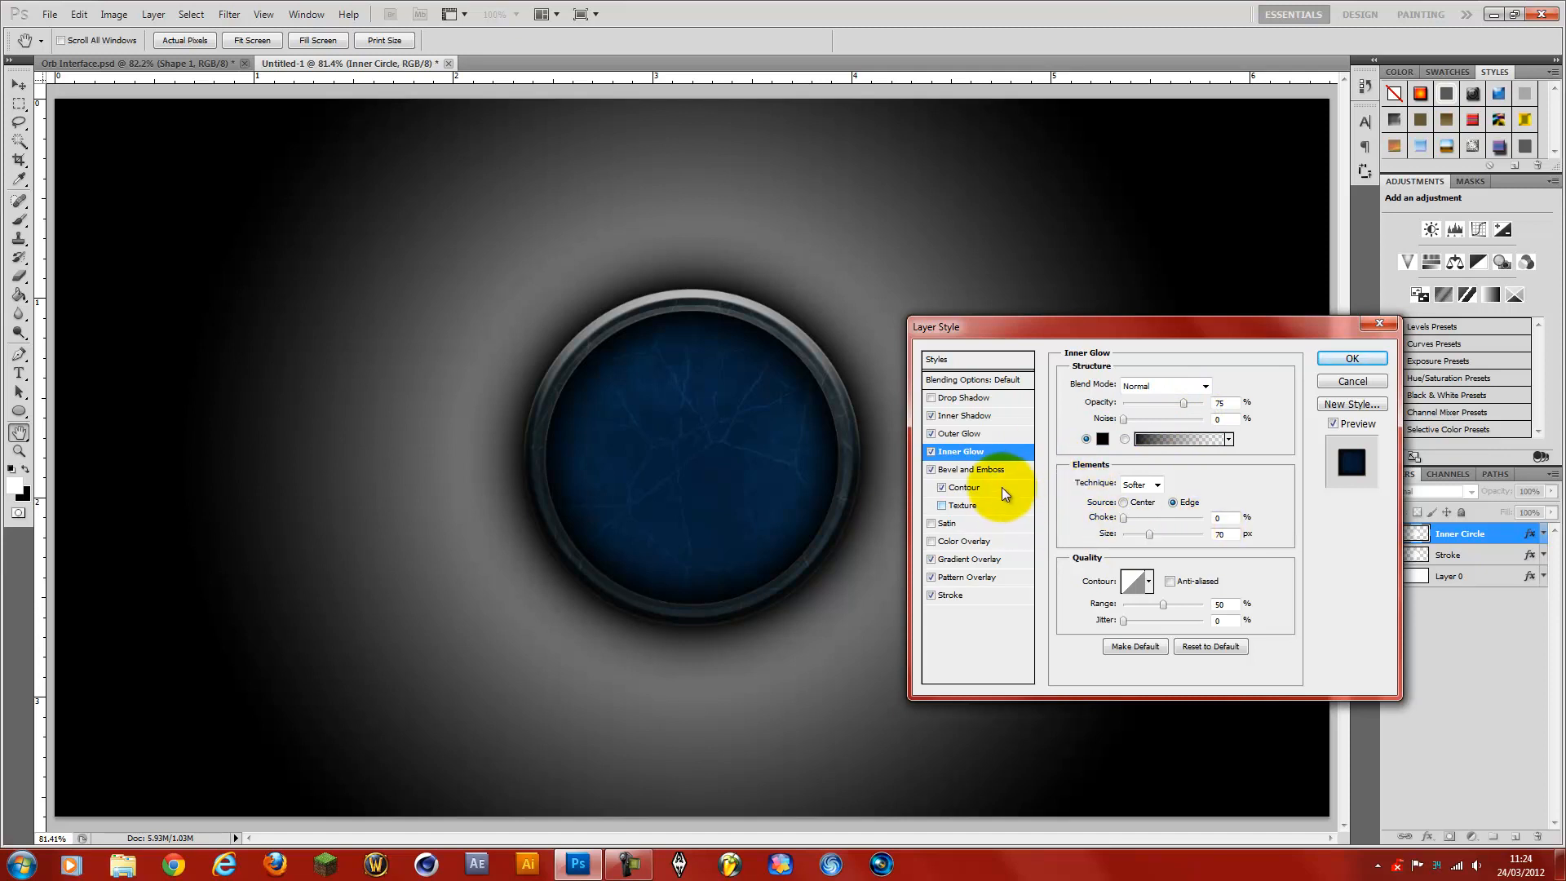
# - Examine the Inner Circle layer's Bevel and Emboss settings, including the highlight color and the bevel Contour
pyautogui.click(1015, 469)
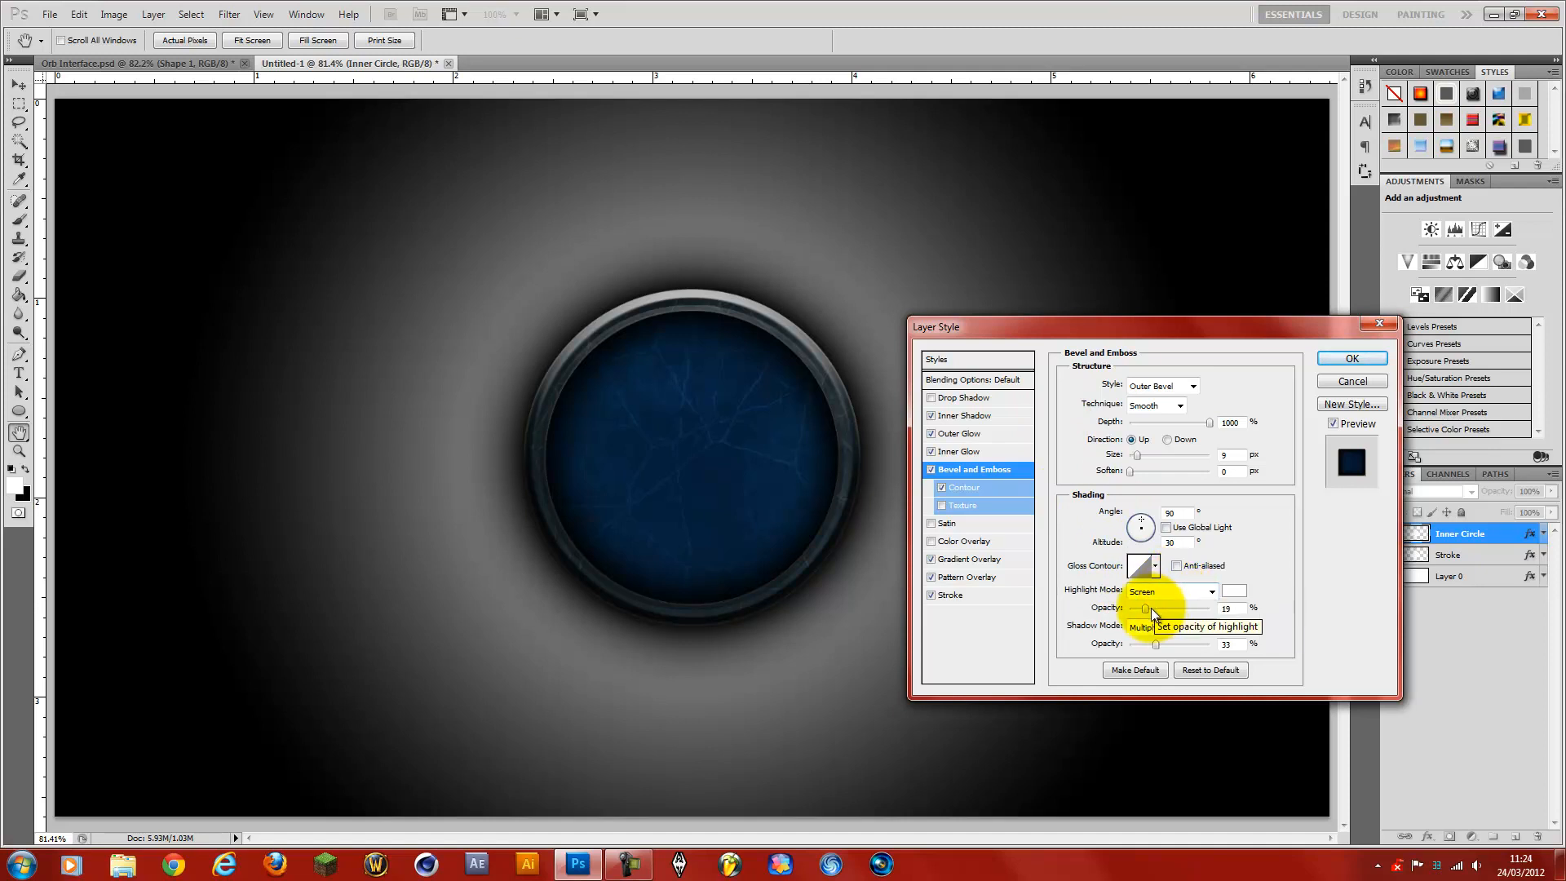
pyautogui.click(1234, 591)
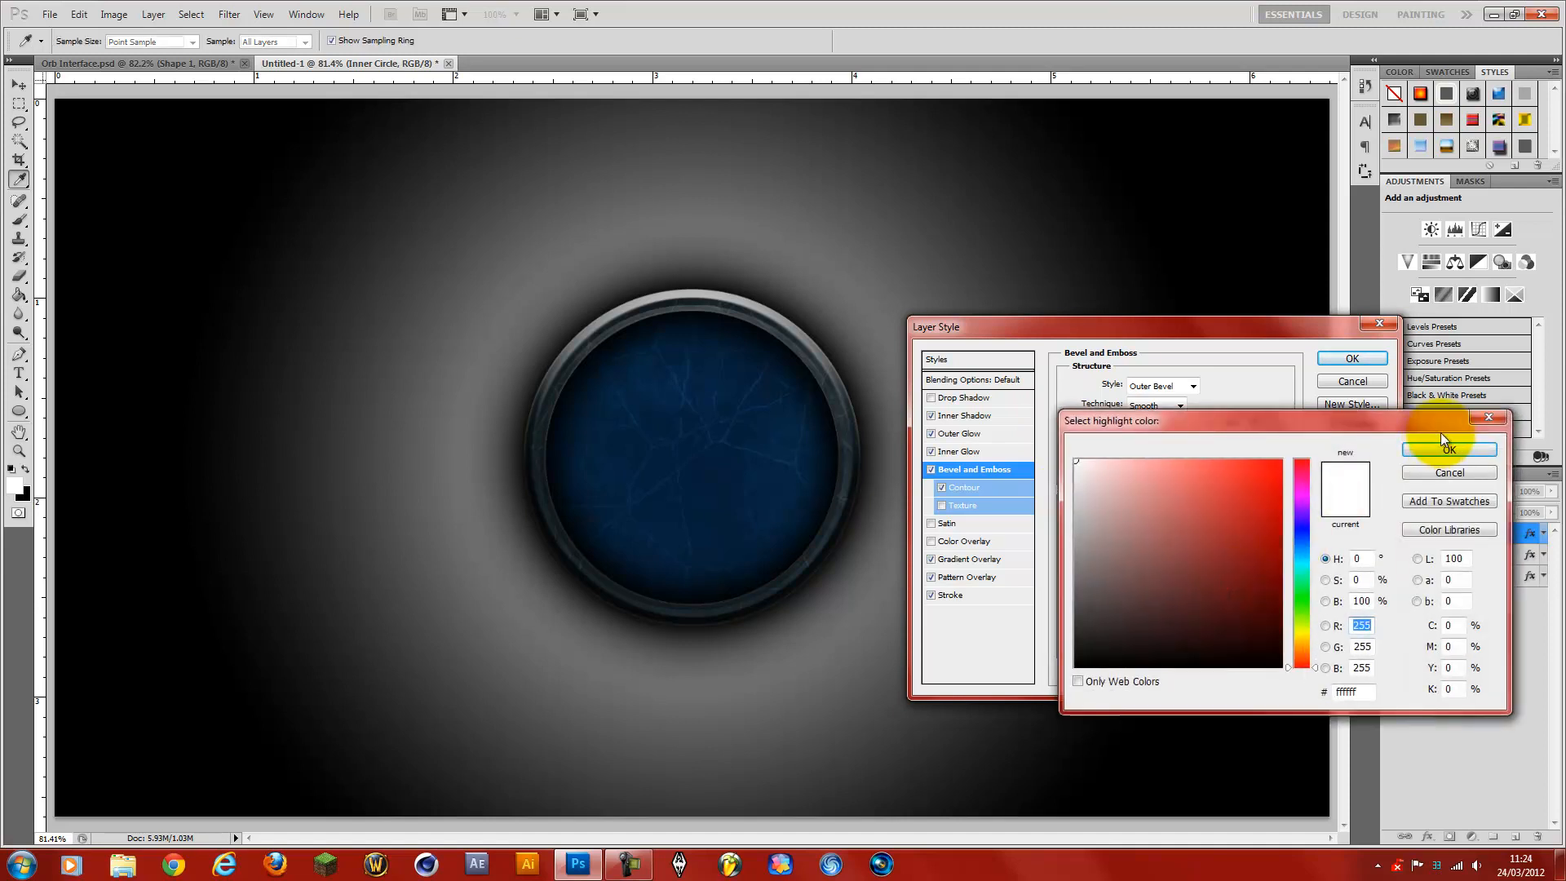
pyautogui.click(1437, 448)
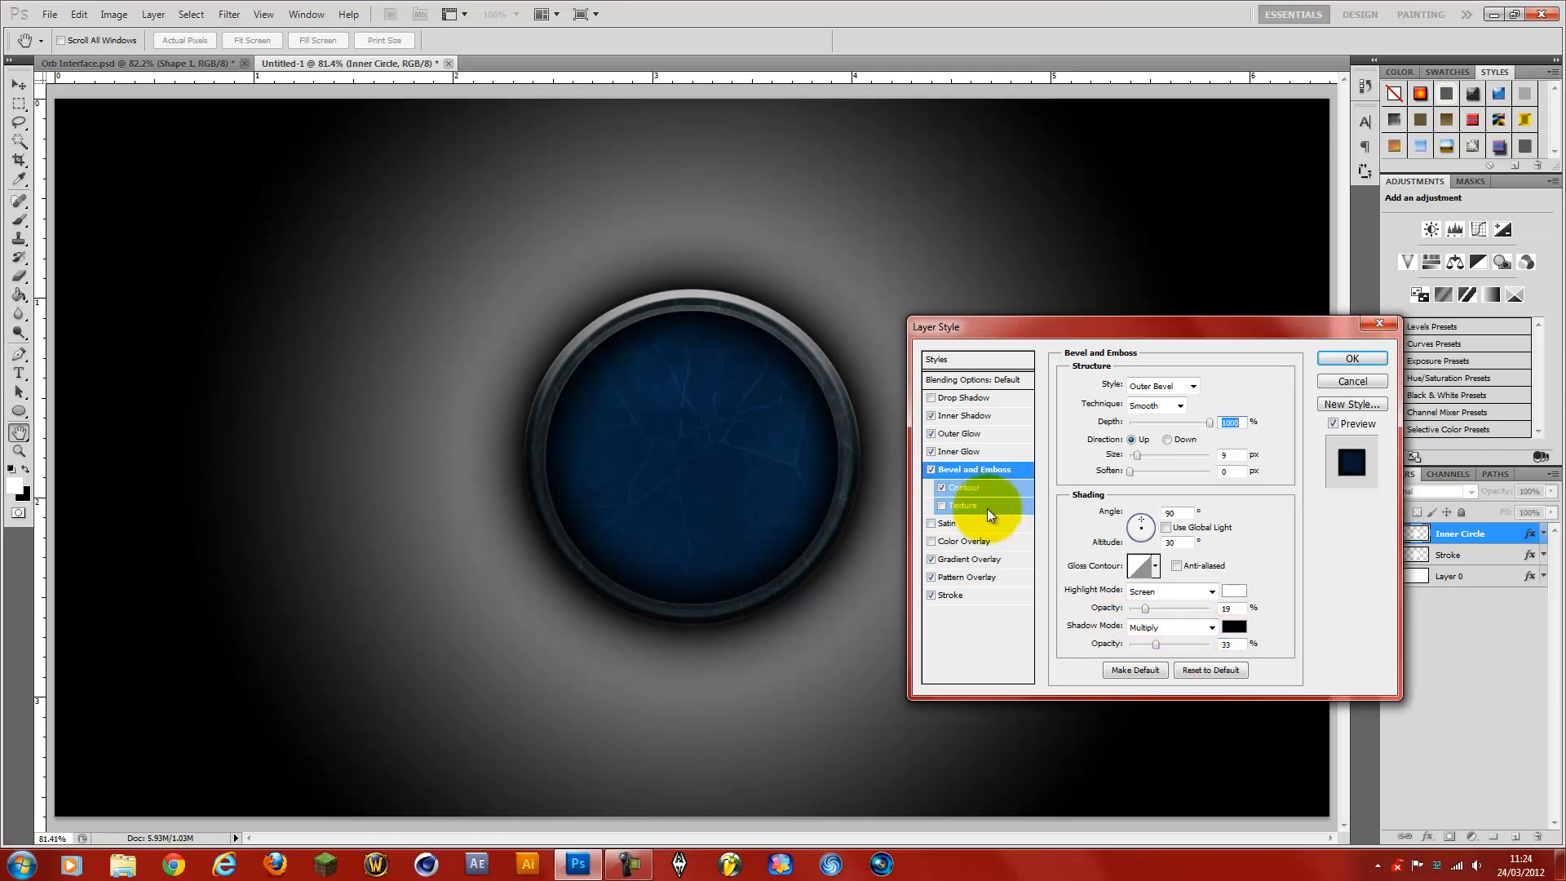
pyautogui.click(979, 488)
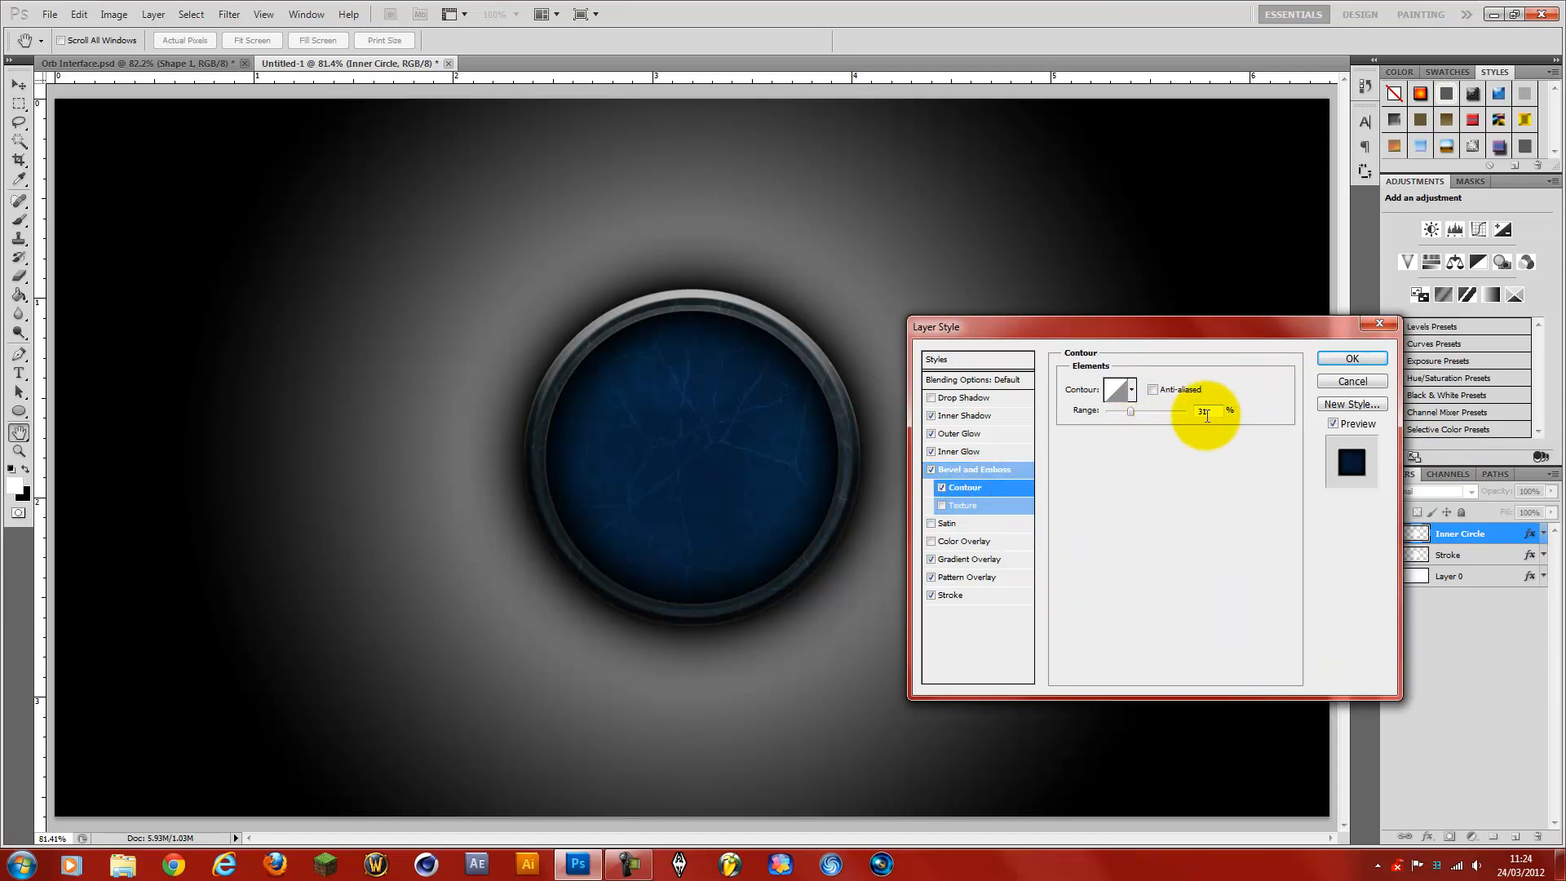
# - Examine the Inner Circle layer's Gradient Overlay settings, including the hex codes of both gradient color stops
pyautogui.click(994, 560)
pyautogui.click(1146, 409)
pyautogui.doubleClick(945, 532)
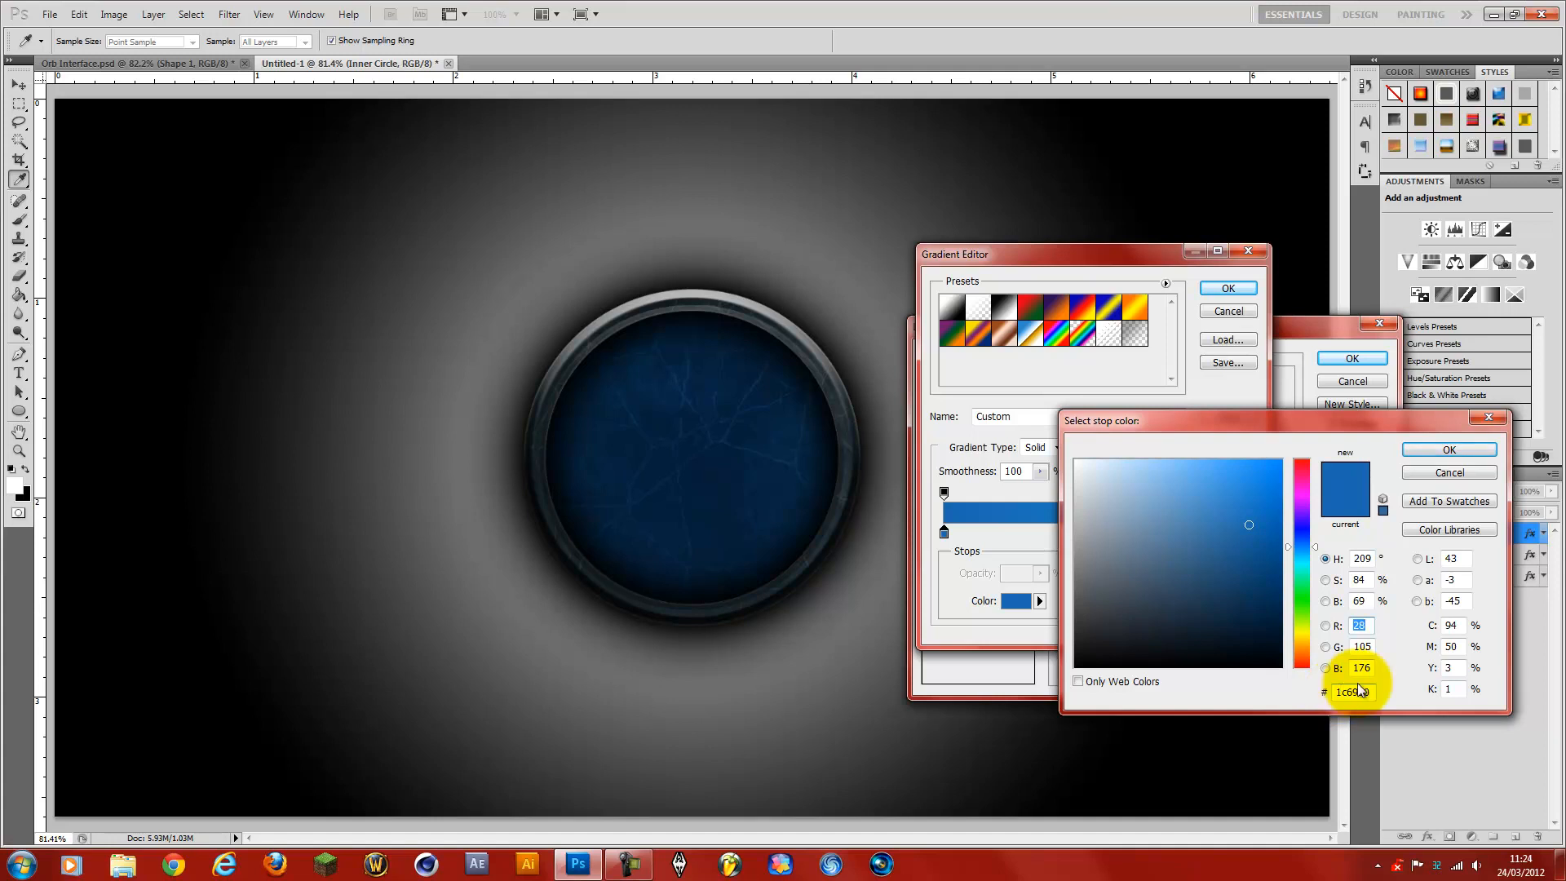
pyautogui.click(1424, 444)
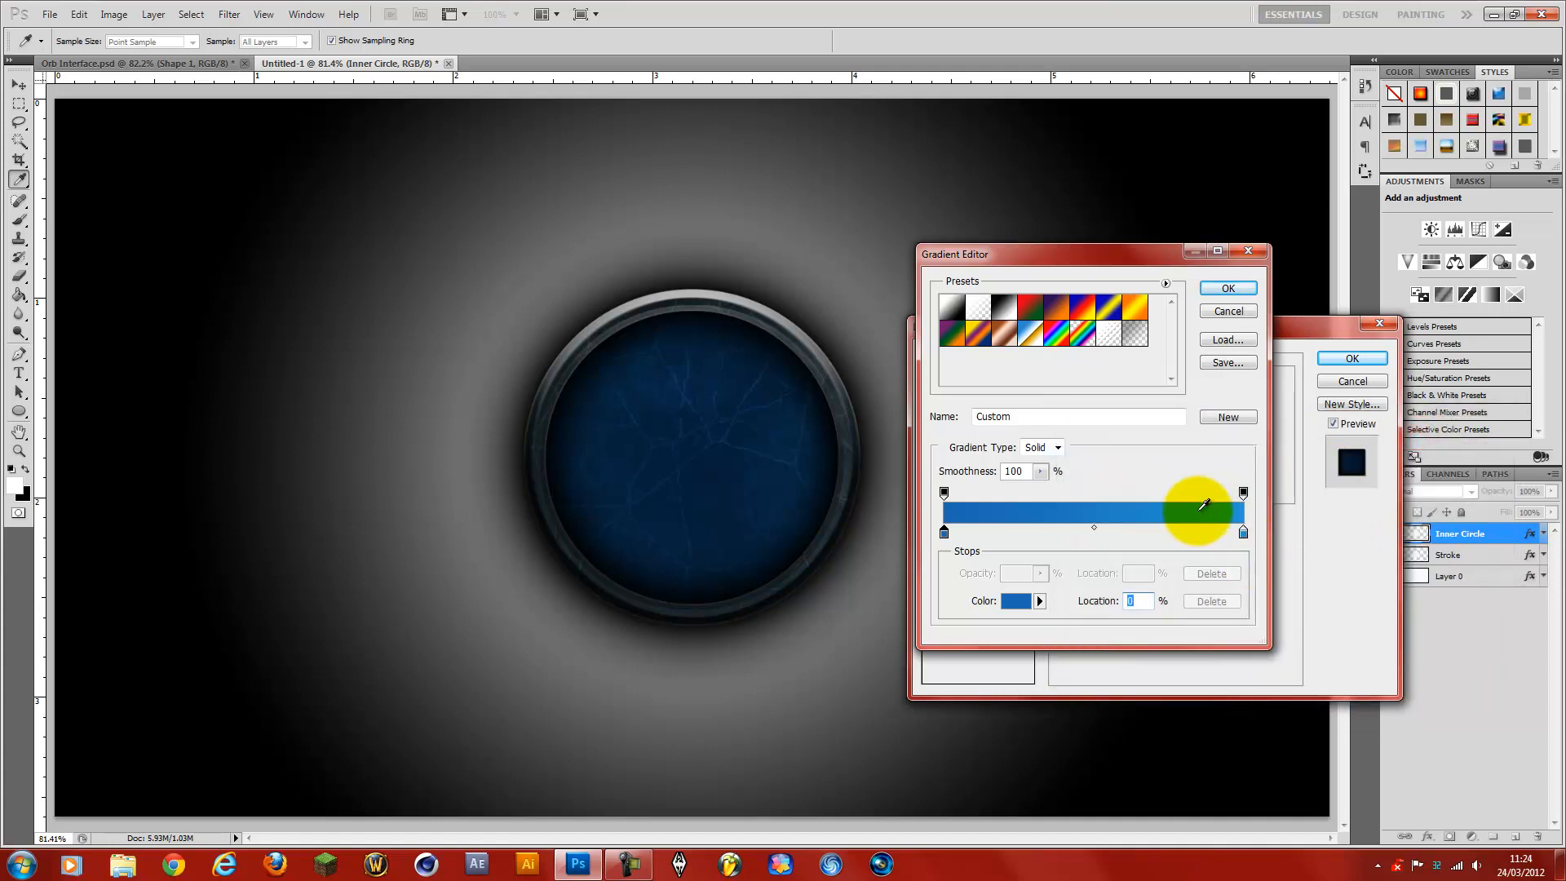
pyautogui.doubleClick(1243, 534)
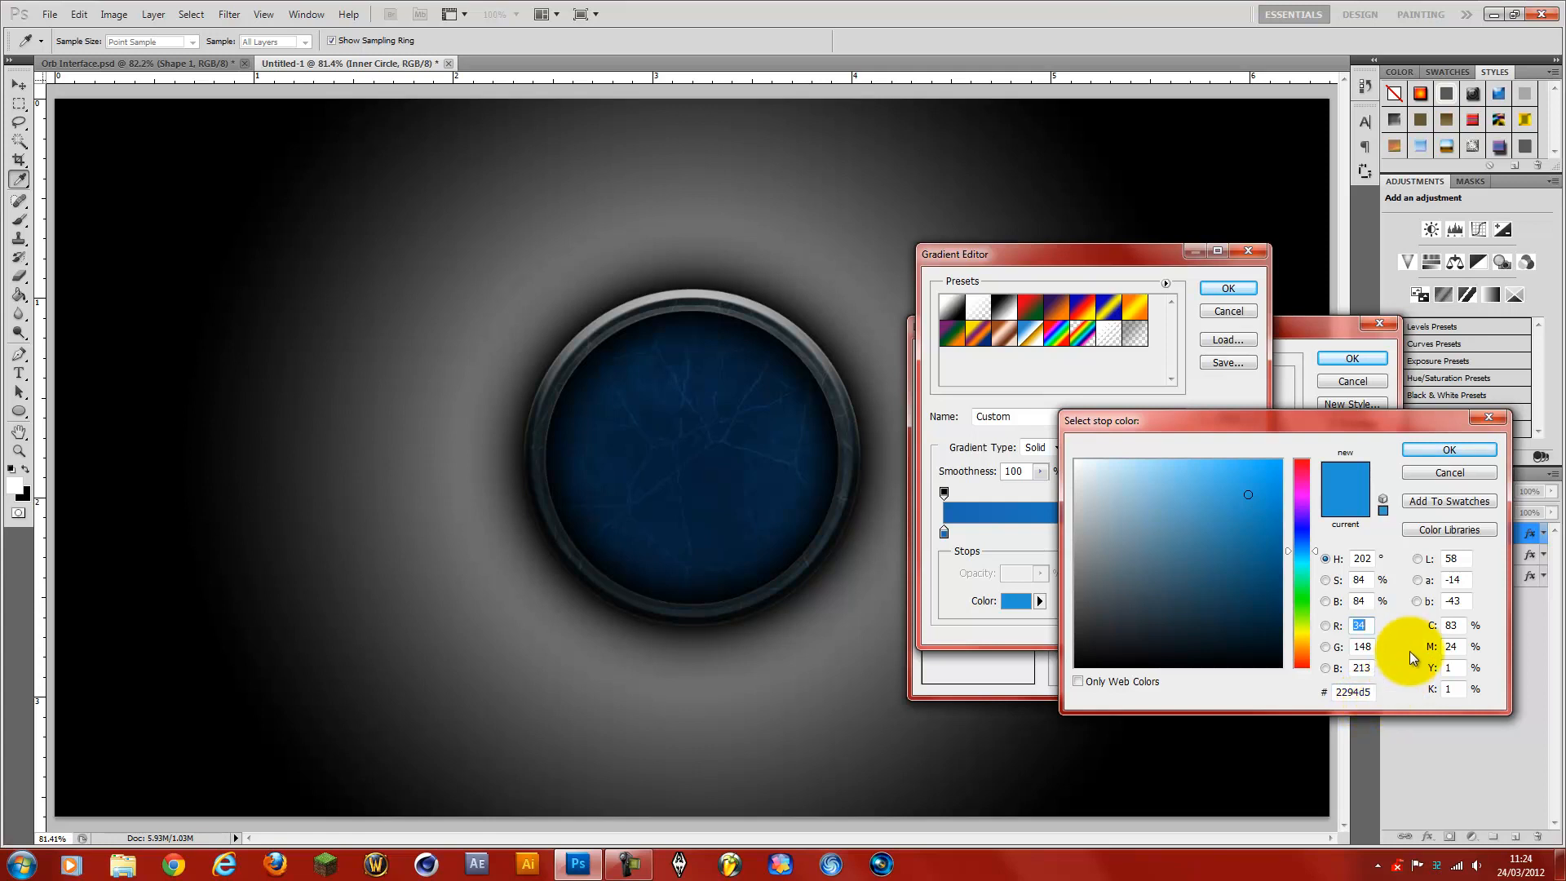
pyautogui.click(1463, 452)
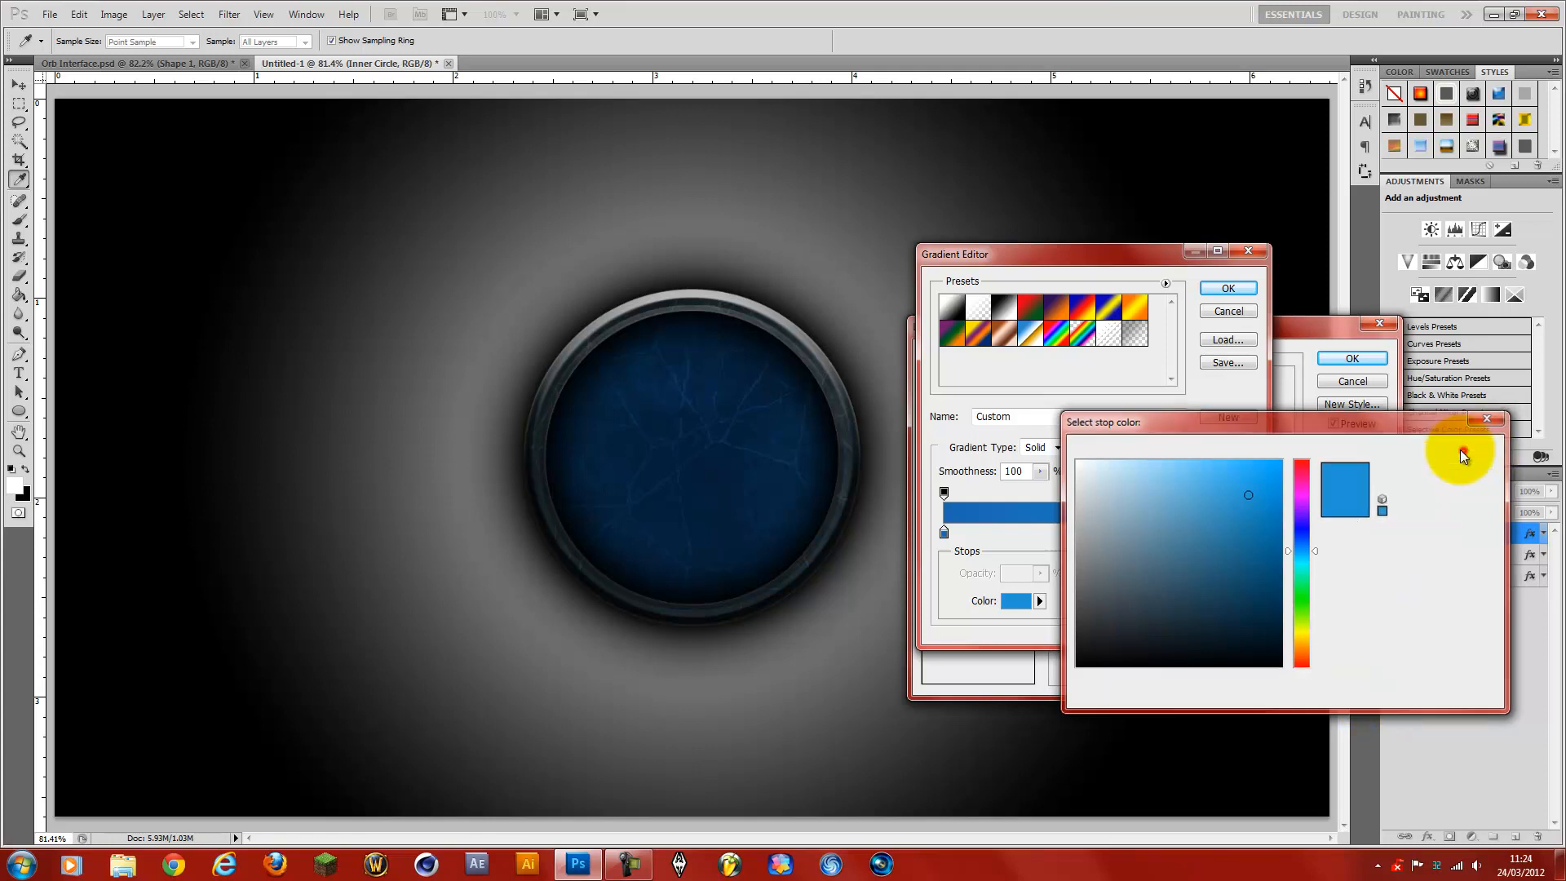
pyautogui.click(1229, 289)
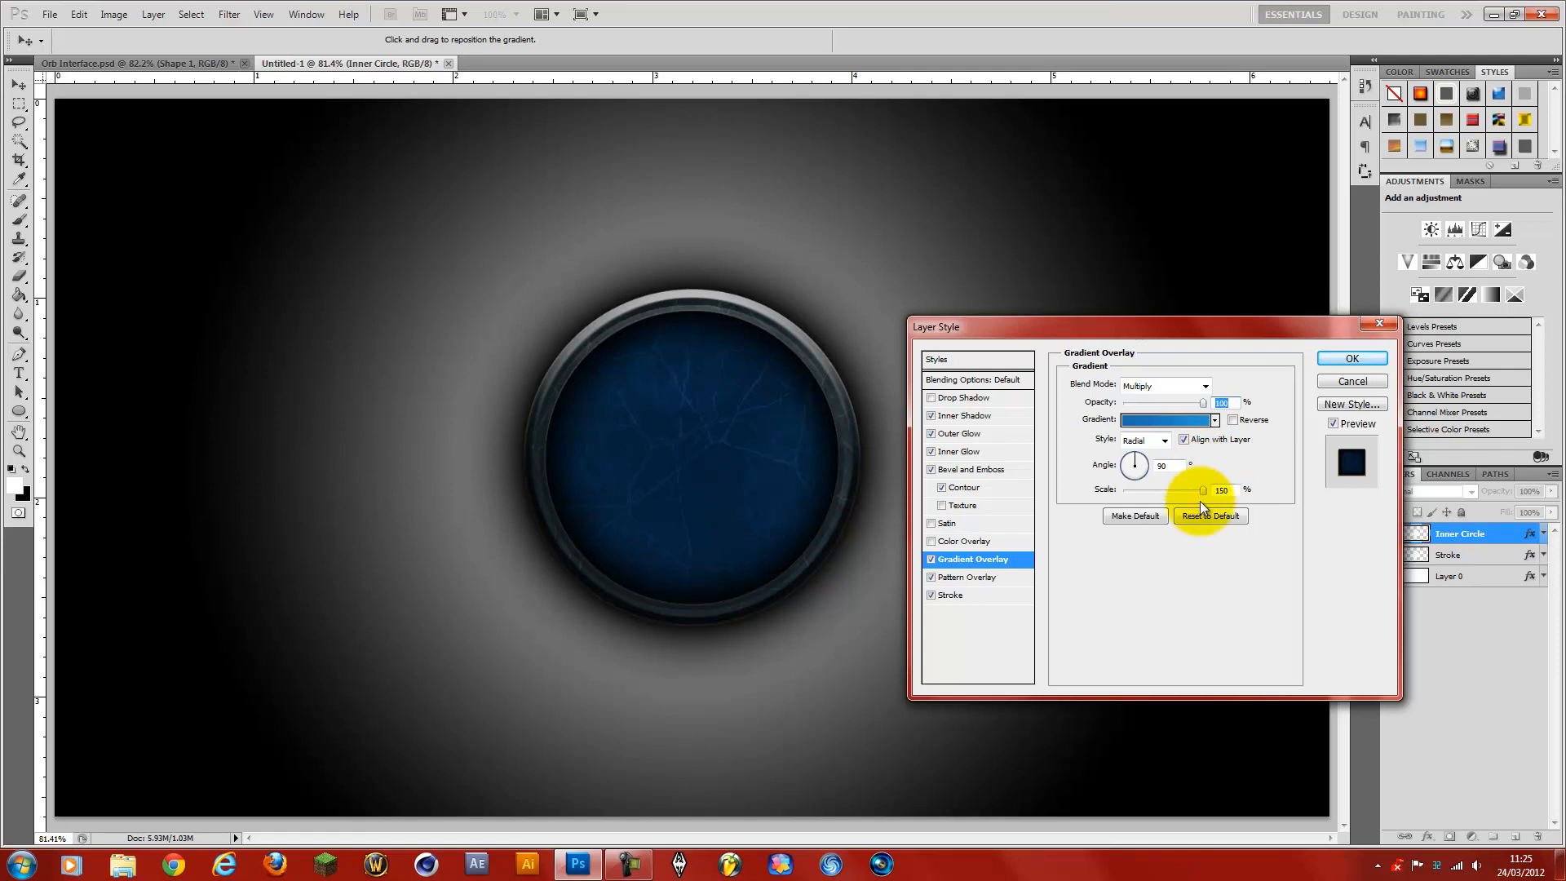
# - Examine the Inner Circle layer's Pattern Overlay settings and the selected pattern
pyautogui.click(995, 576)
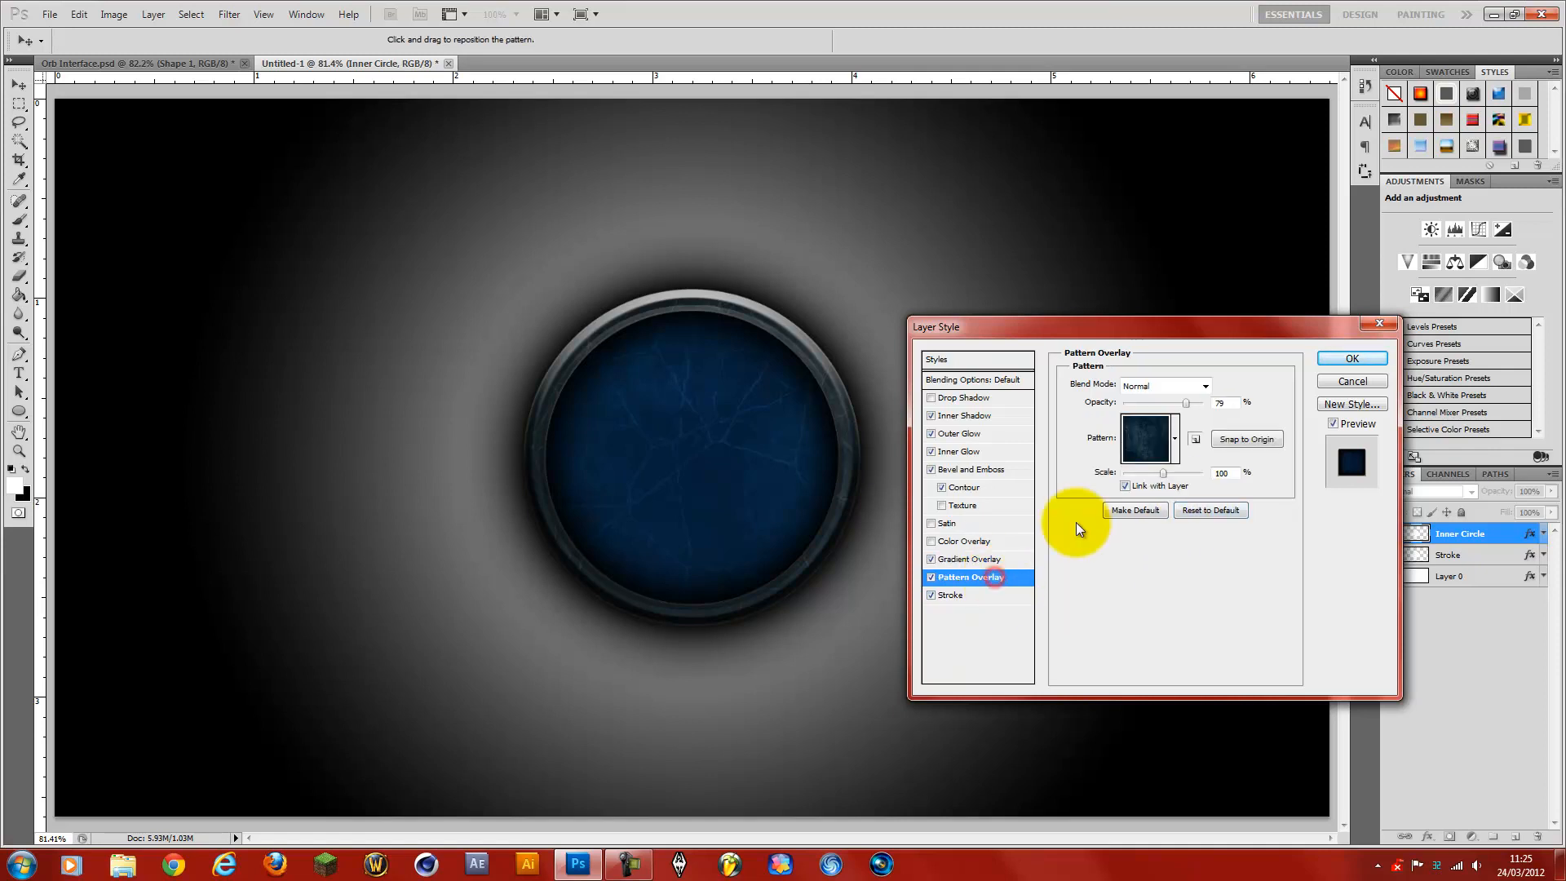
pyautogui.click(1174, 440)
pyautogui.click(1175, 448)
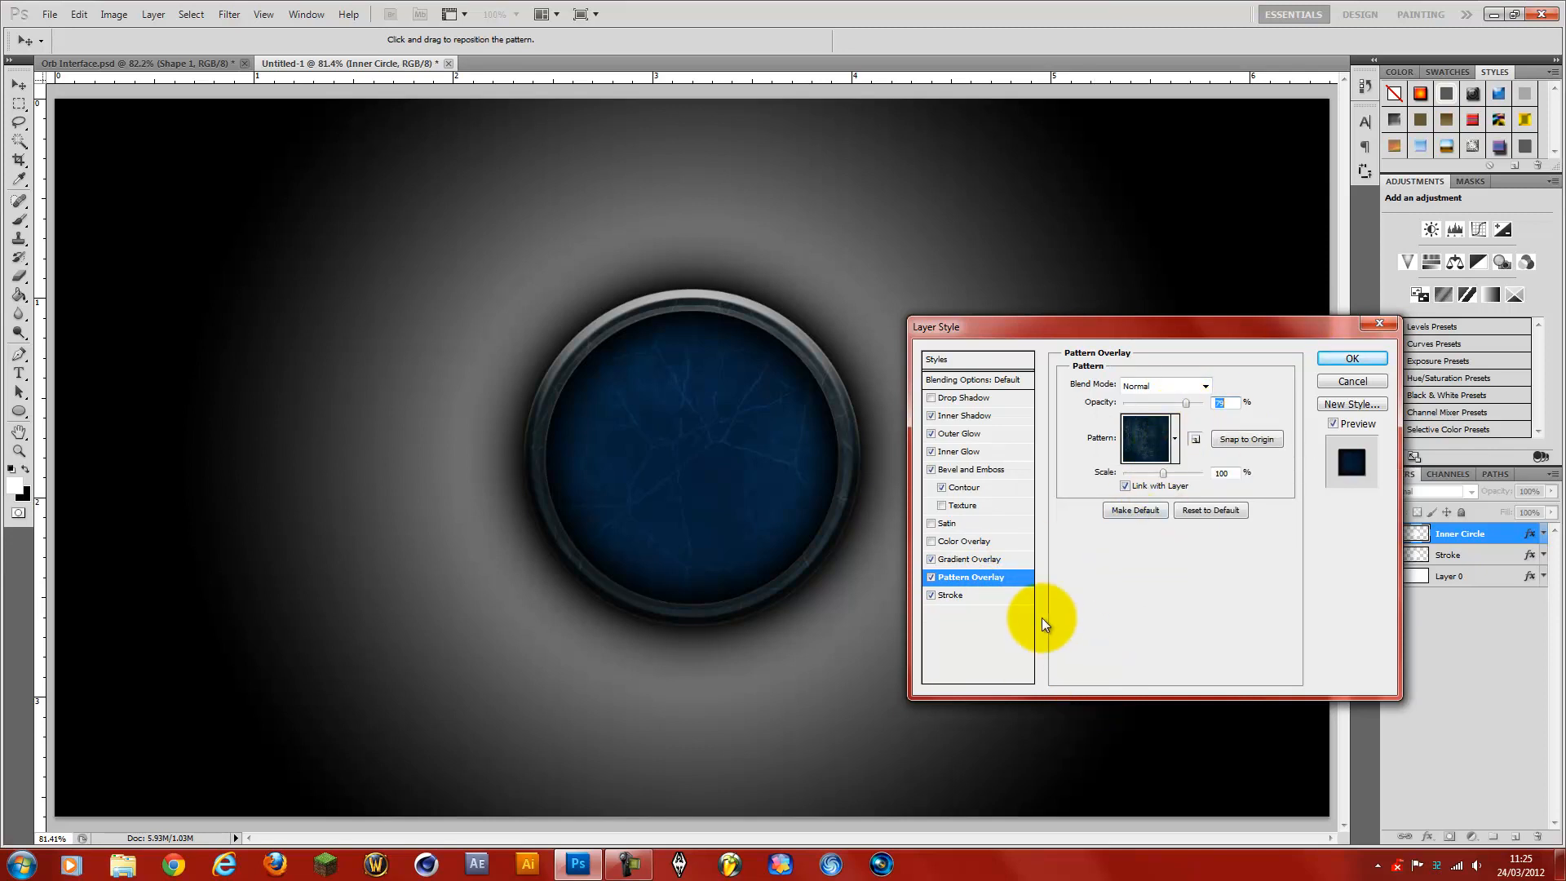
# - Examine the Inner Circle layer's Stroke effect settings, including the stroke color's hex code, and close the layer style settings
pyautogui.click(983, 599)
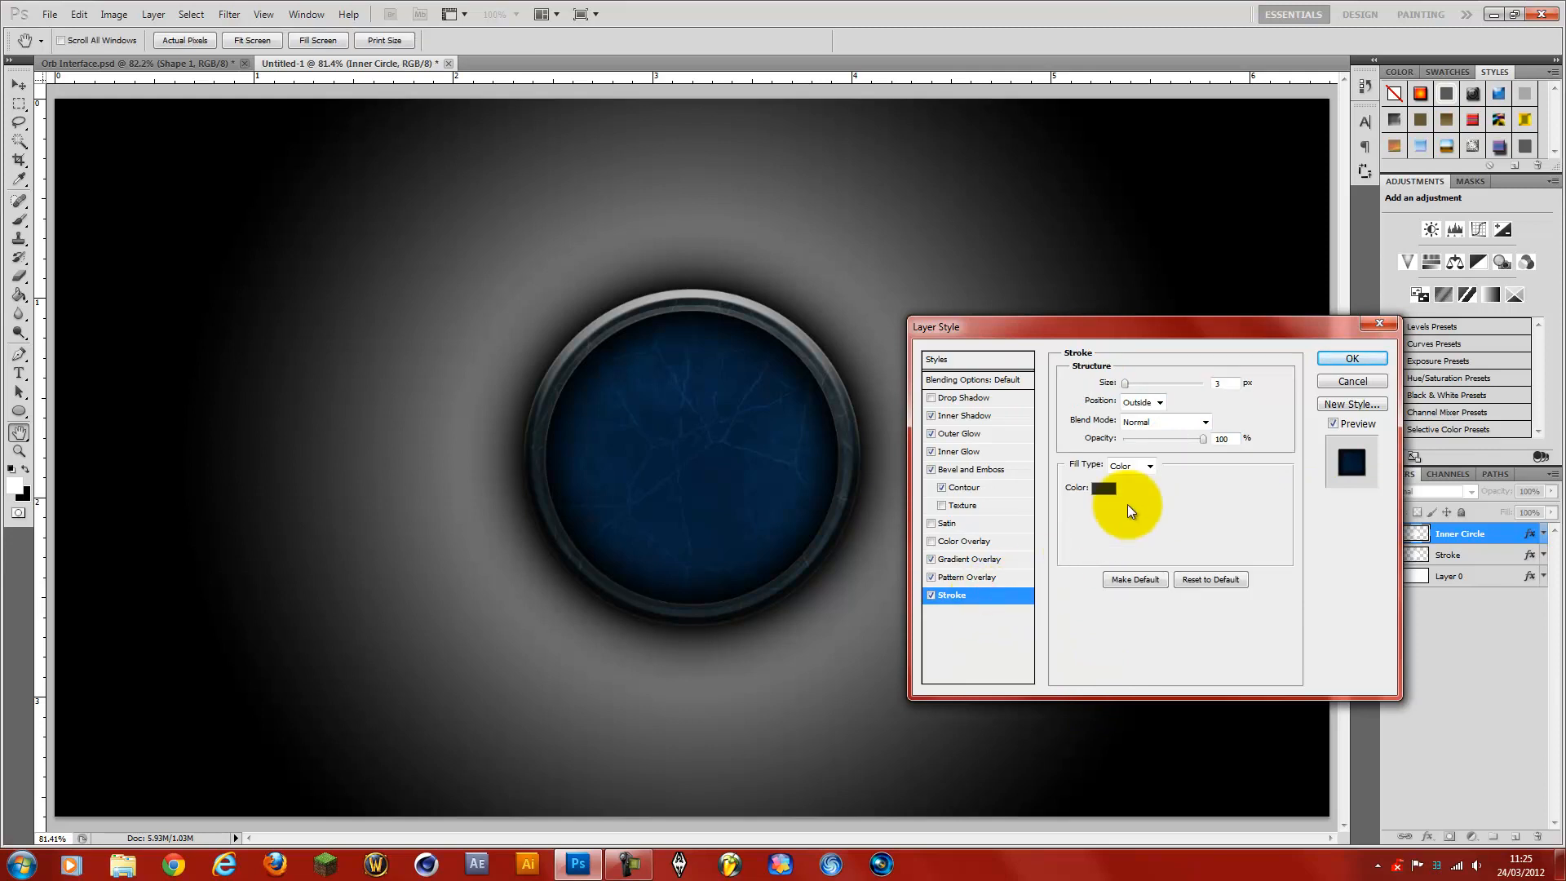
pyautogui.click(1085, 488)
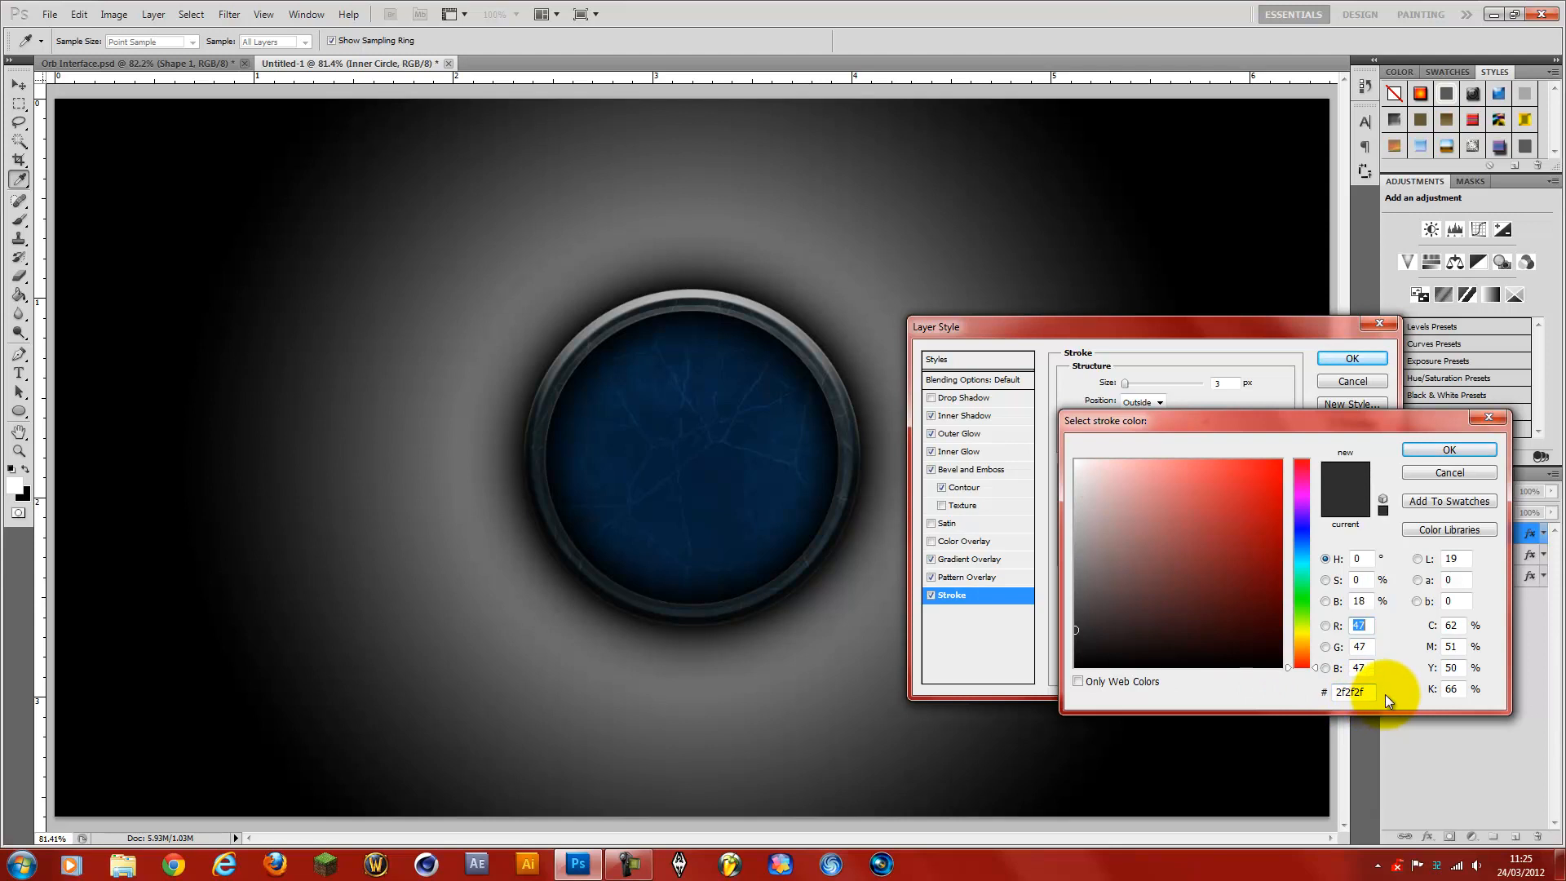
pyautogui.click(1427, 448)
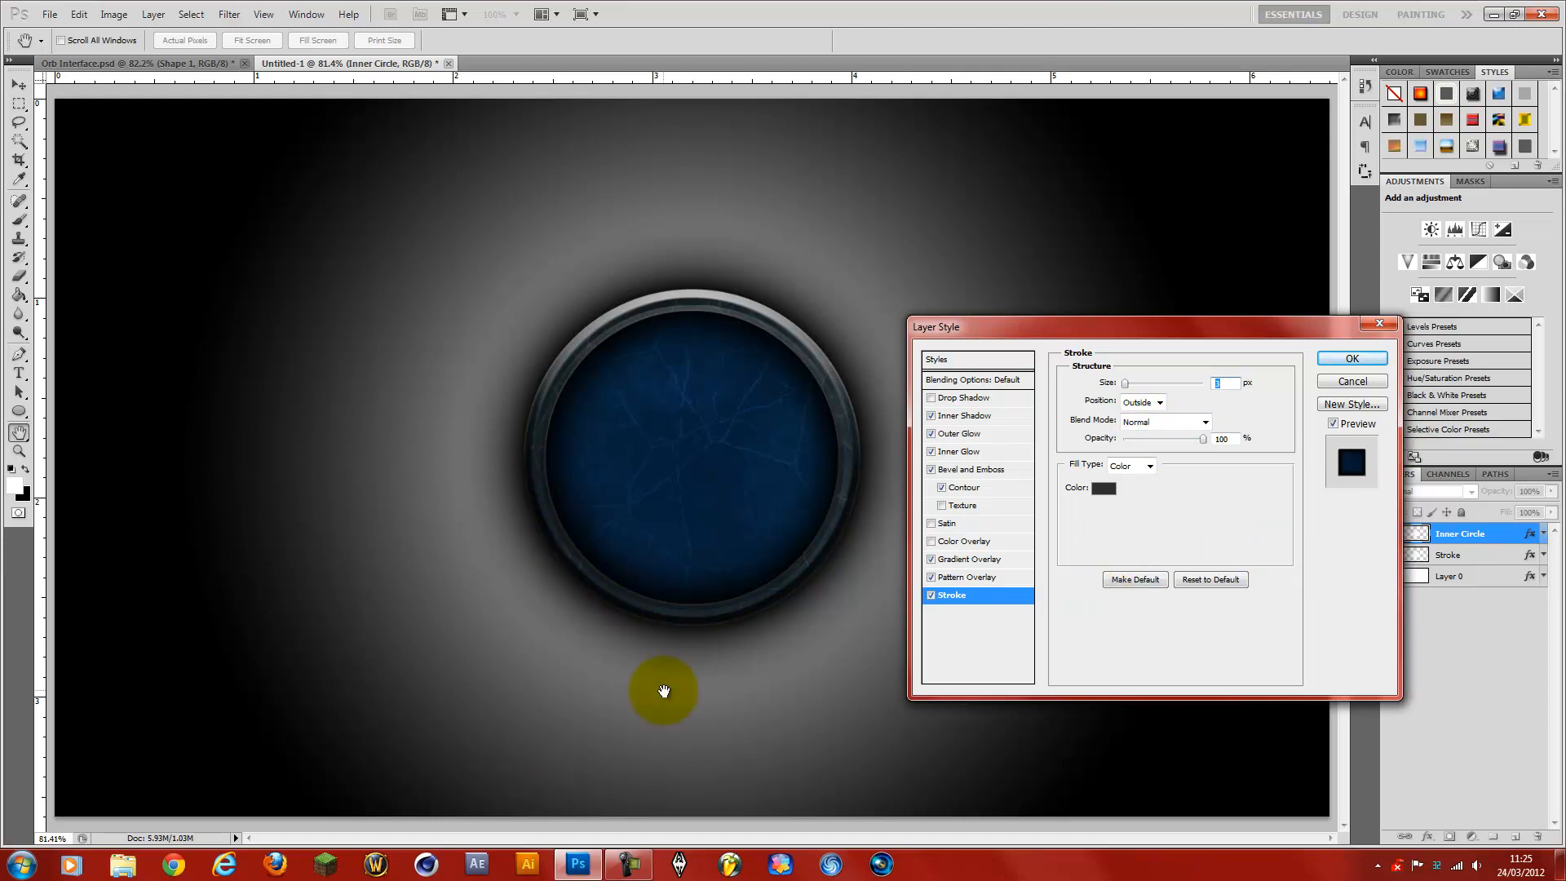
pyautogui.press('z')
pyautogui.click(1339, 354)
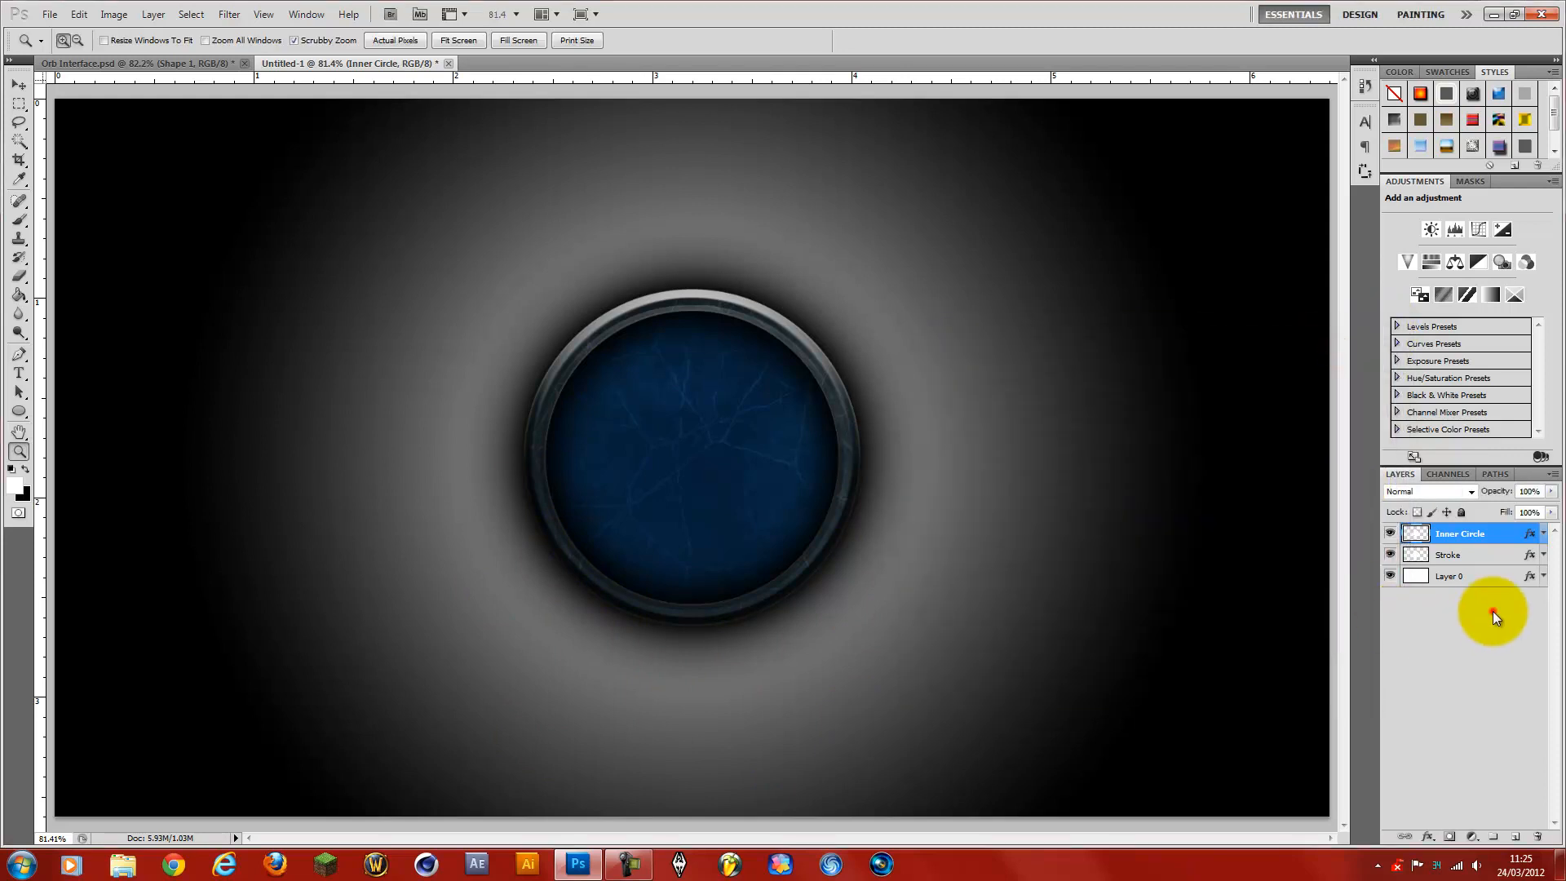
# - Deselect all layers and compare the finished orb with the original in Orb Interface.psd
pyautogui.click(1493, 610)
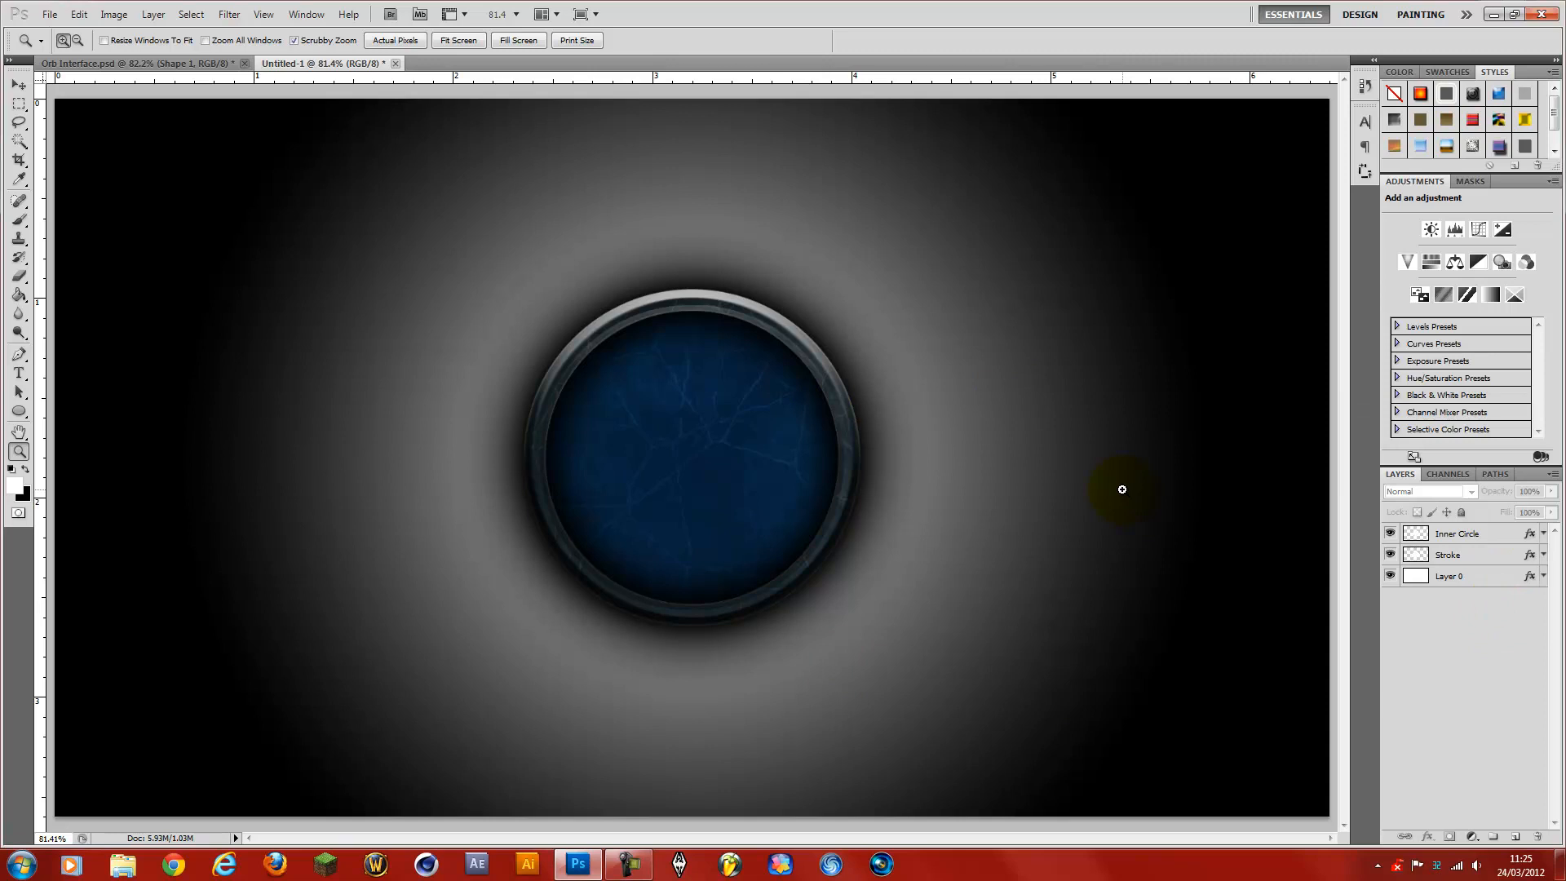
pyautogui.click(117, 64)
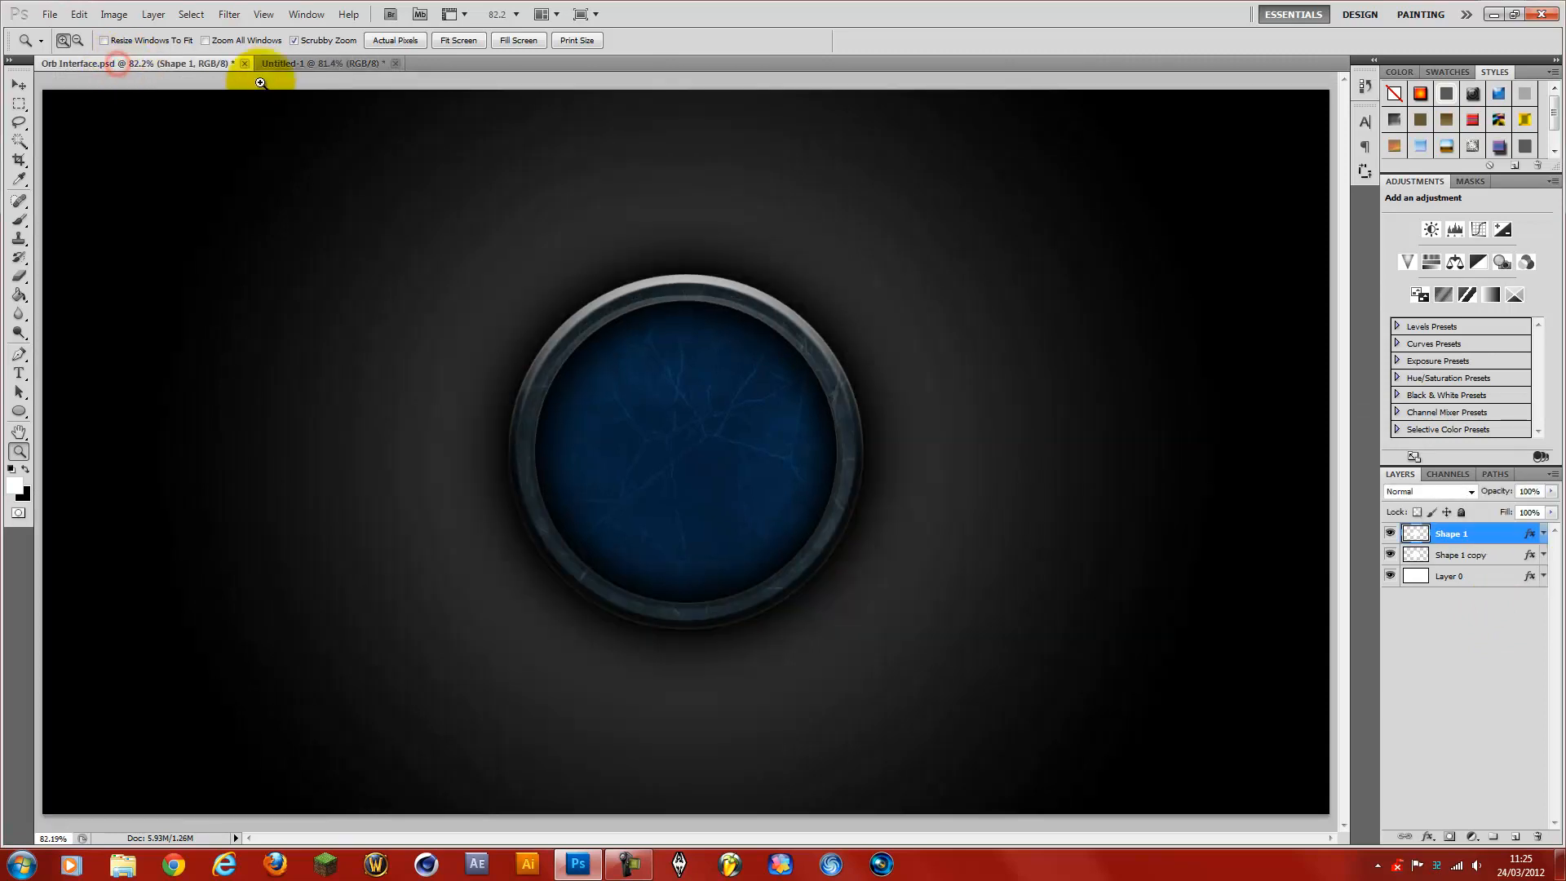
pyautogui.click(326, 64)
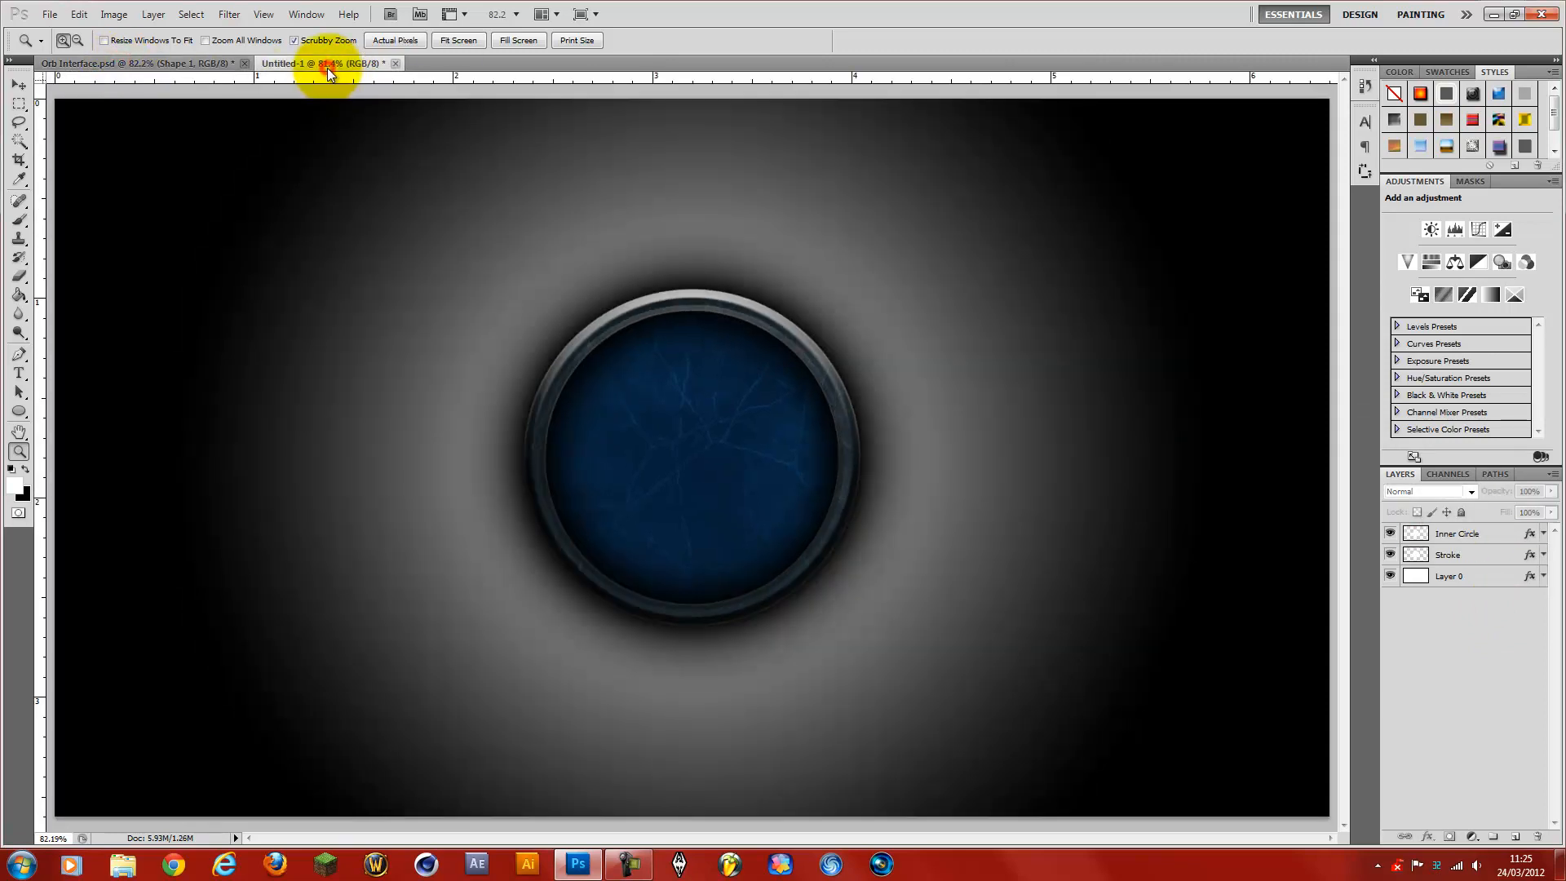
# - Switch to Chrome, go to YouTube and open the signed-in account's own channel page
pyautogui.click(173, 866)
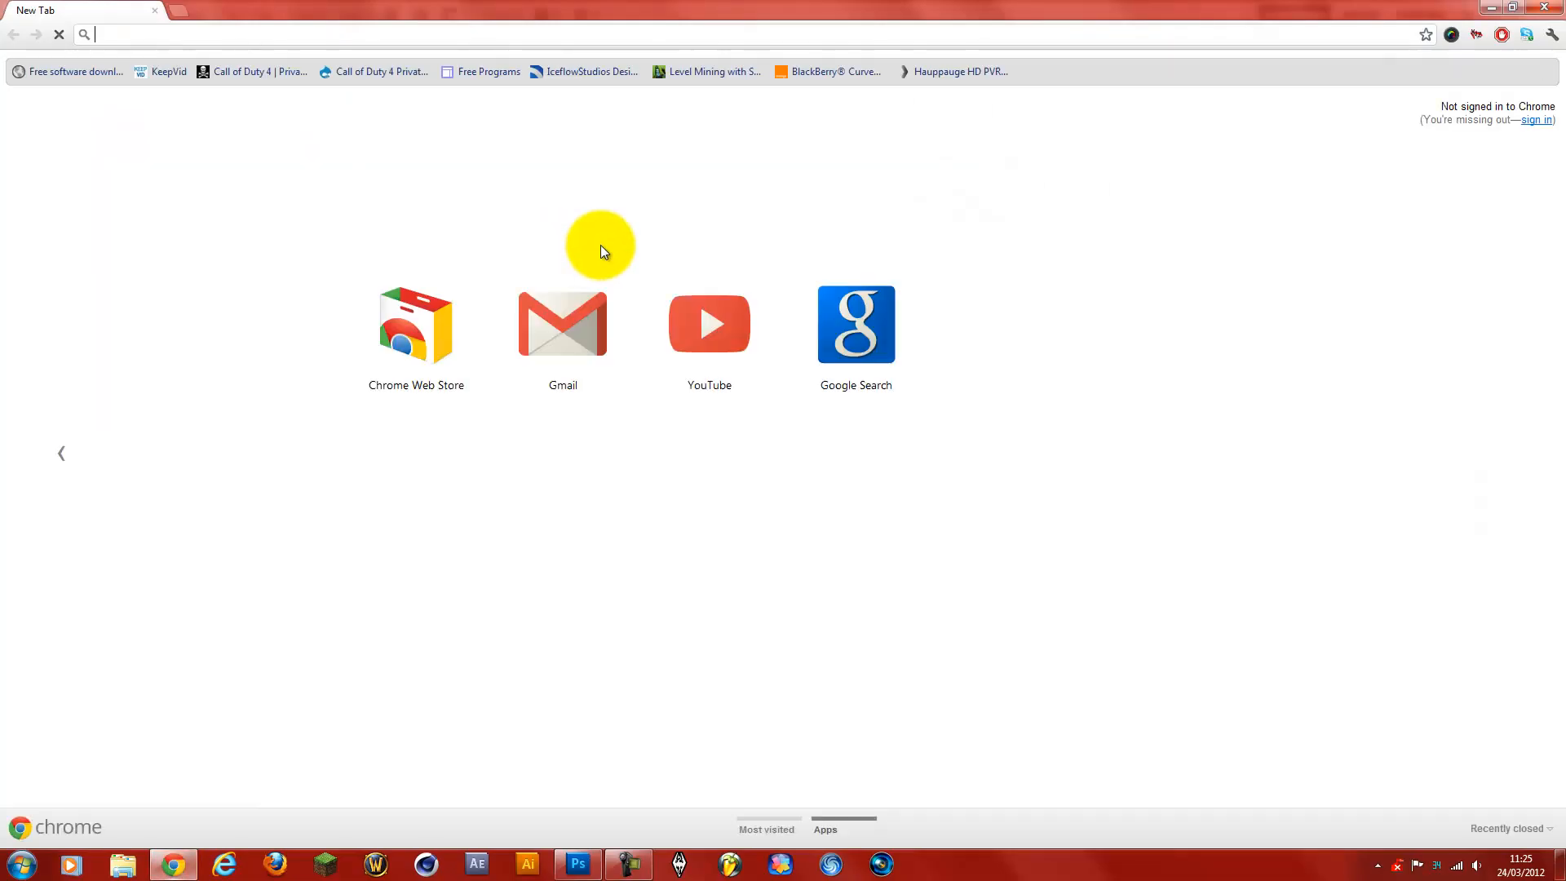
pyautogui.click(702, 323)
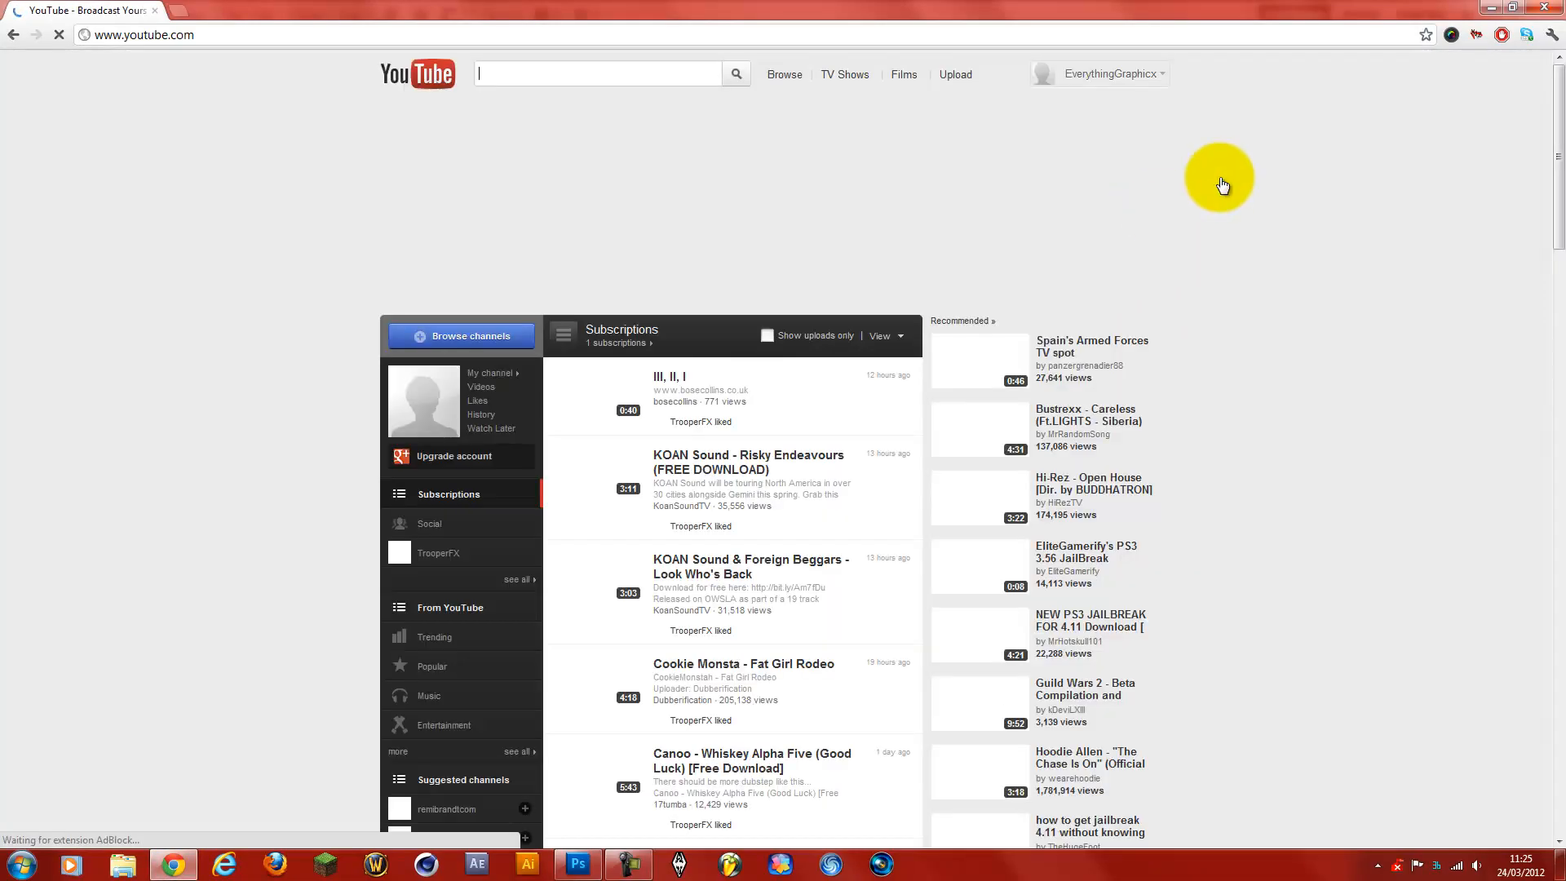
pyautogui.click(1109, 74)
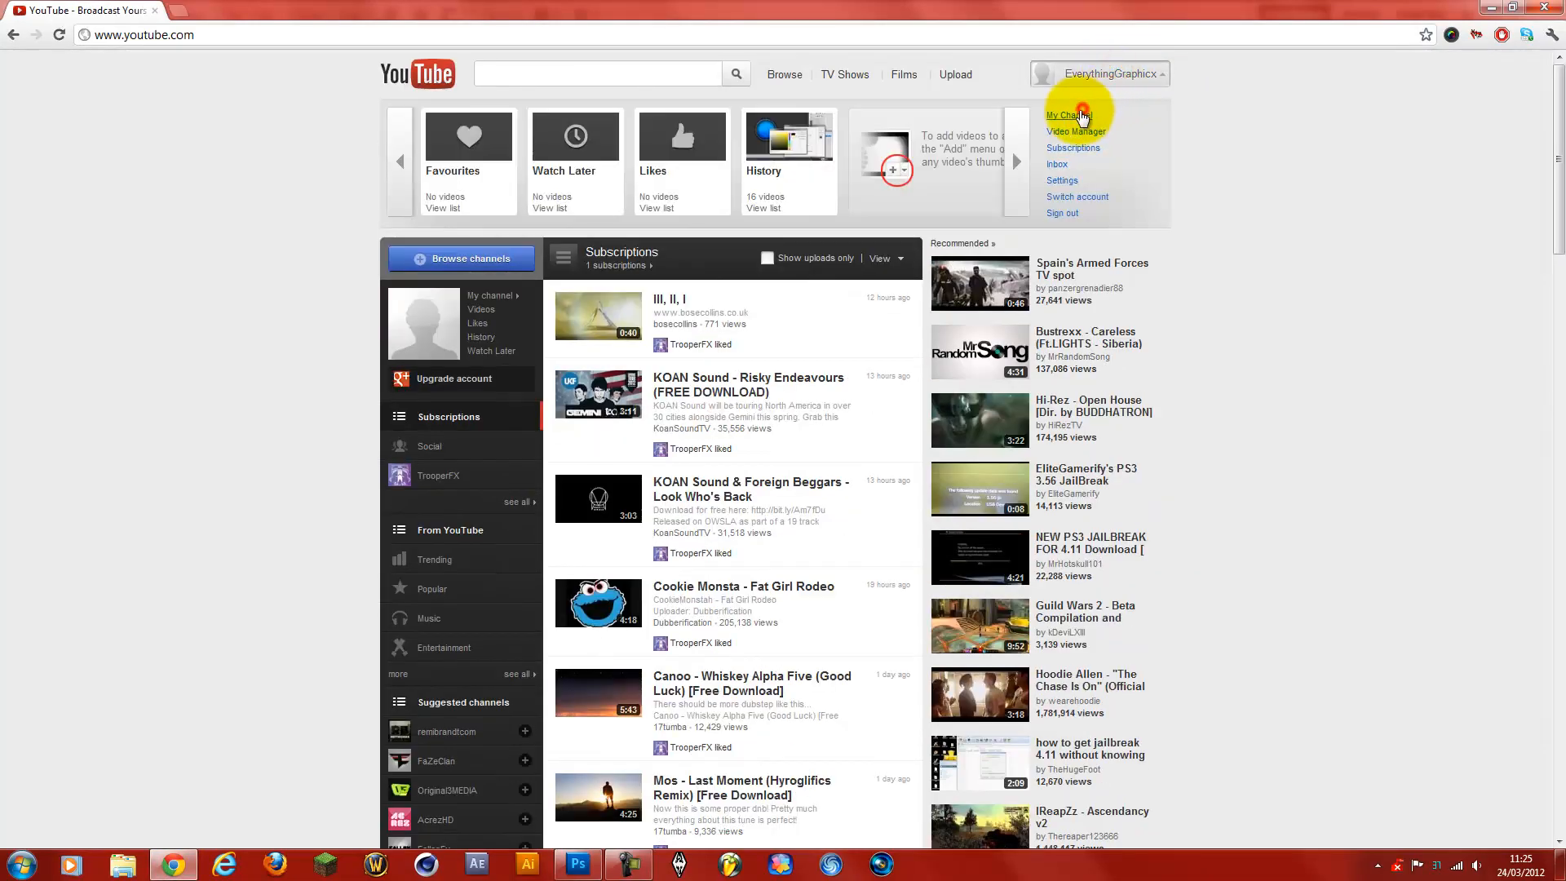
pyautogui.click(1081, 117)
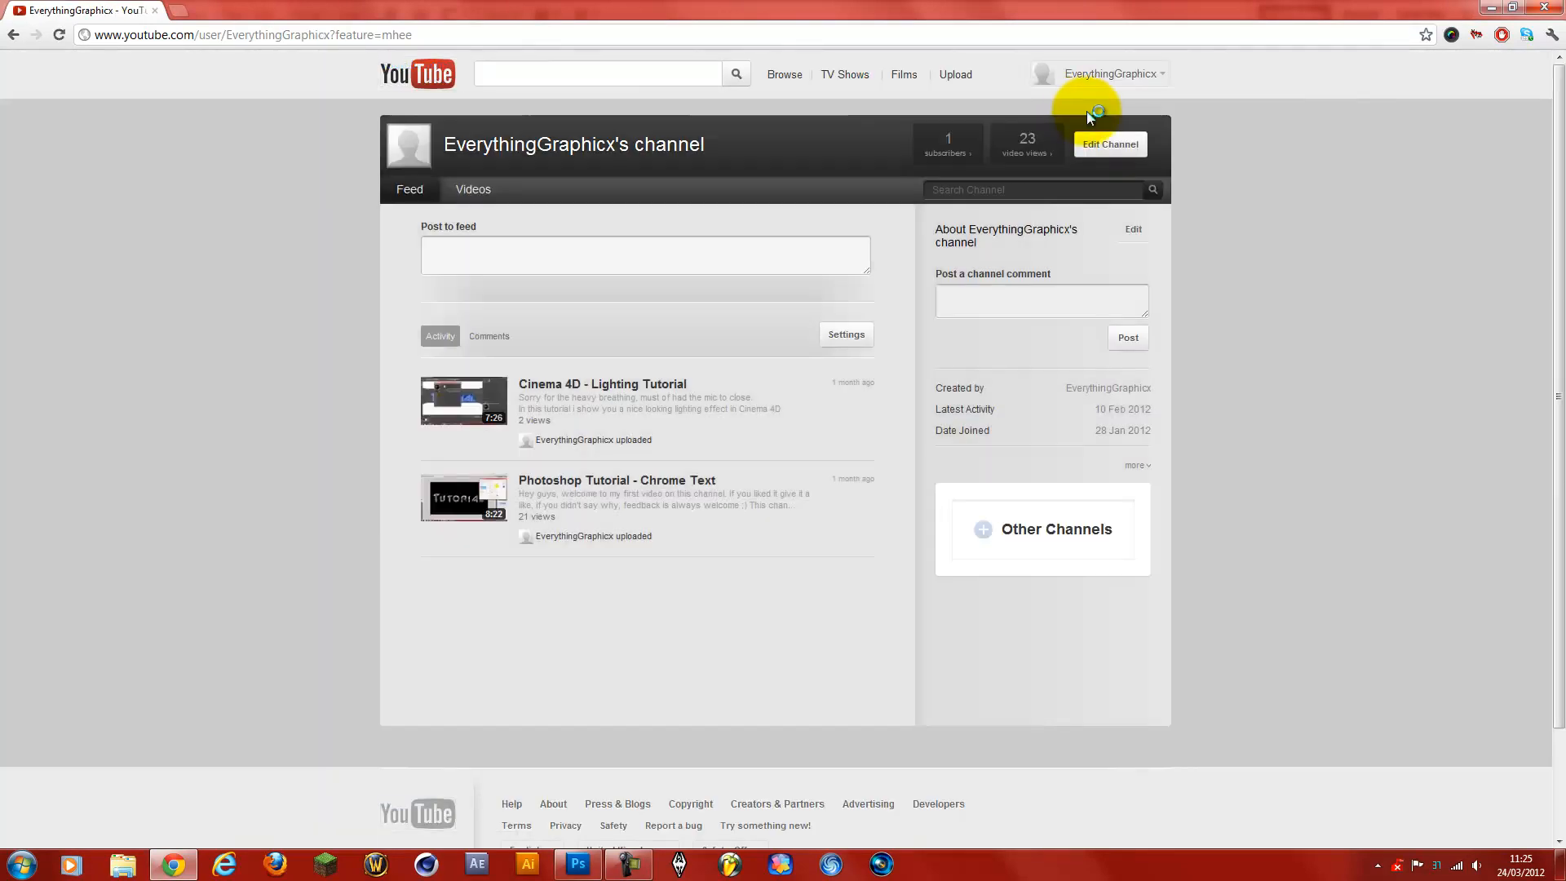